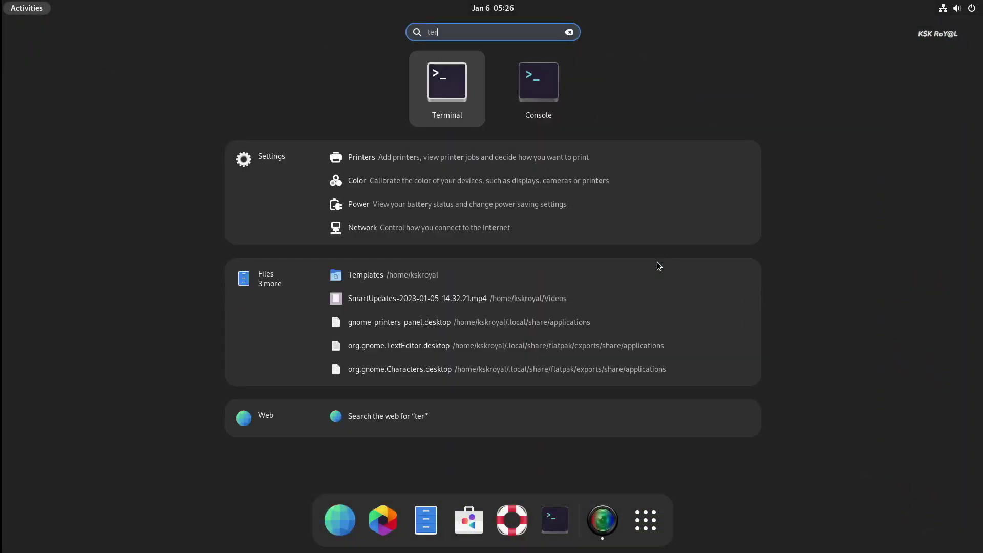
# Step: Launch Terminal and run neofetch, highlighting the VanillaOS version on the OS line
pyautogui.press('Return')
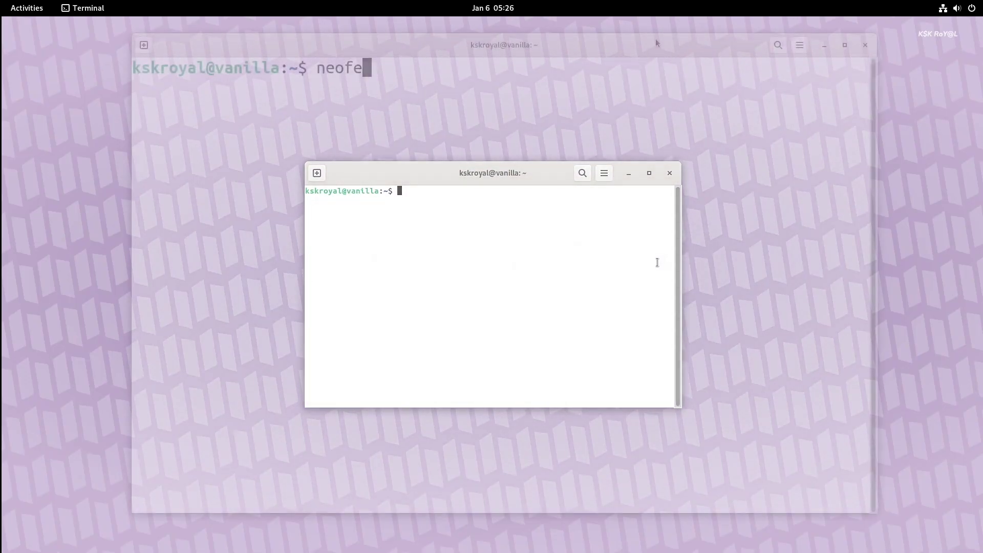
pyautogui.write('tch')
pyautogui.press('Return')
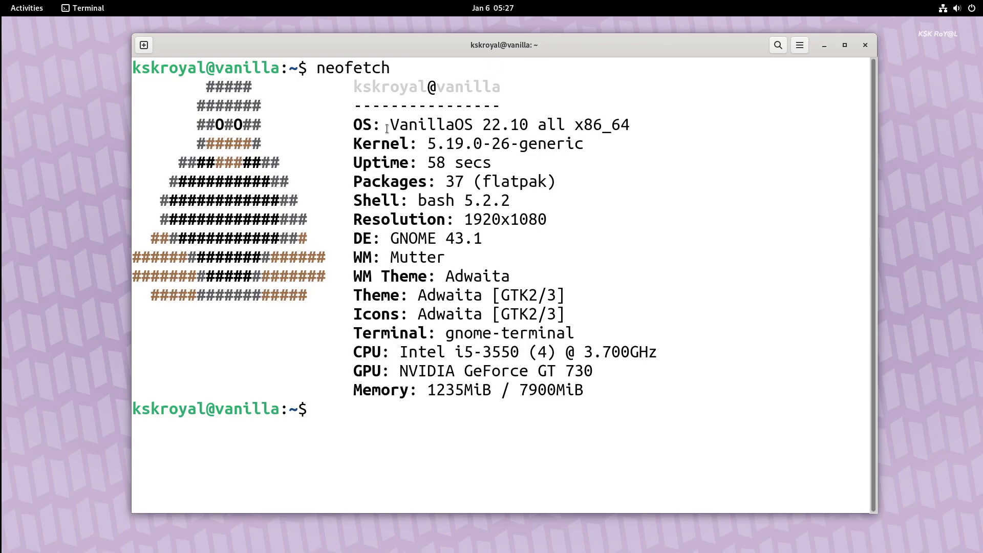
pyautogui.moveTo(387, 128); pyautogui.dragTo(501, 128)
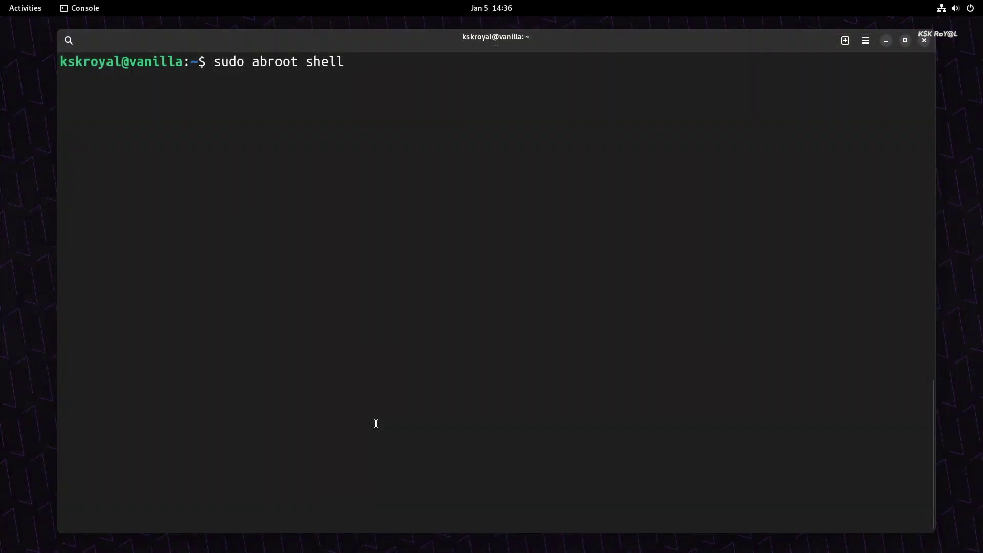
# Step: Enter the ABRoot transactional shell with sudo abroot shell, confirming to proceed
pyautogui.press('Return')
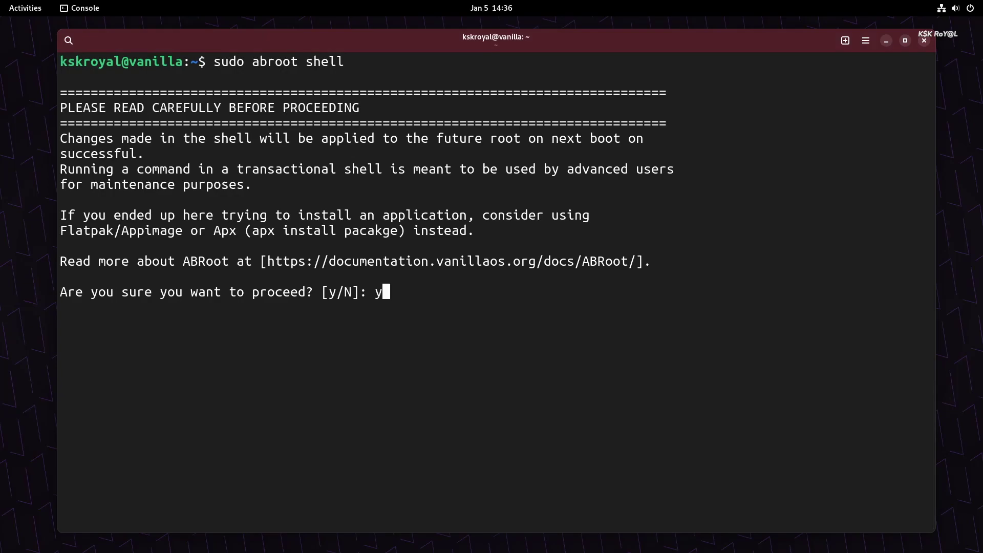
pyautogui.press('Return')
pyautogui.moveTo(60, 339); pyautogui.dragTo(739, 382)
# Step: Exit the Fedora, Arch and default sub-system containers, closing the Fedora and Arch windows
pyautogui.press('super')
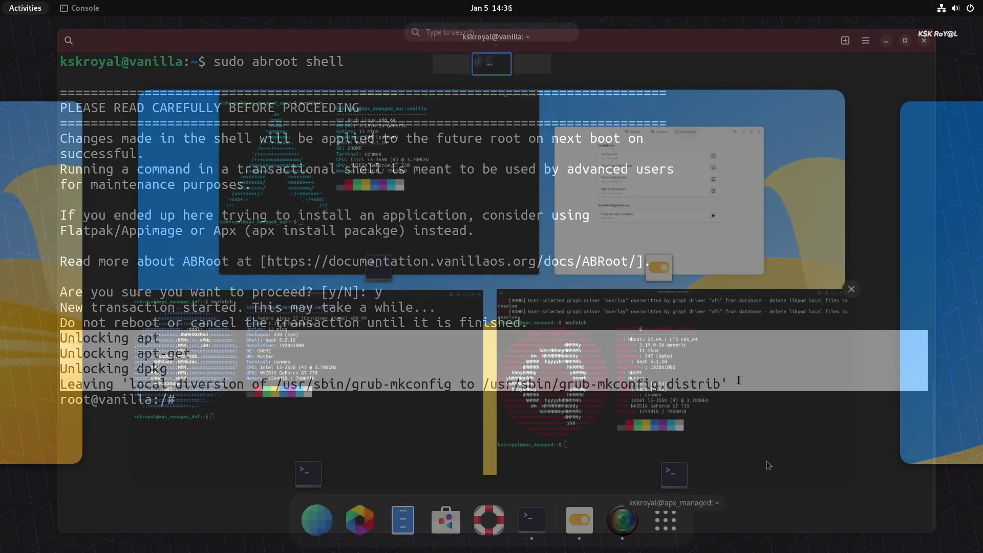
pyautogui.click(459, 313)
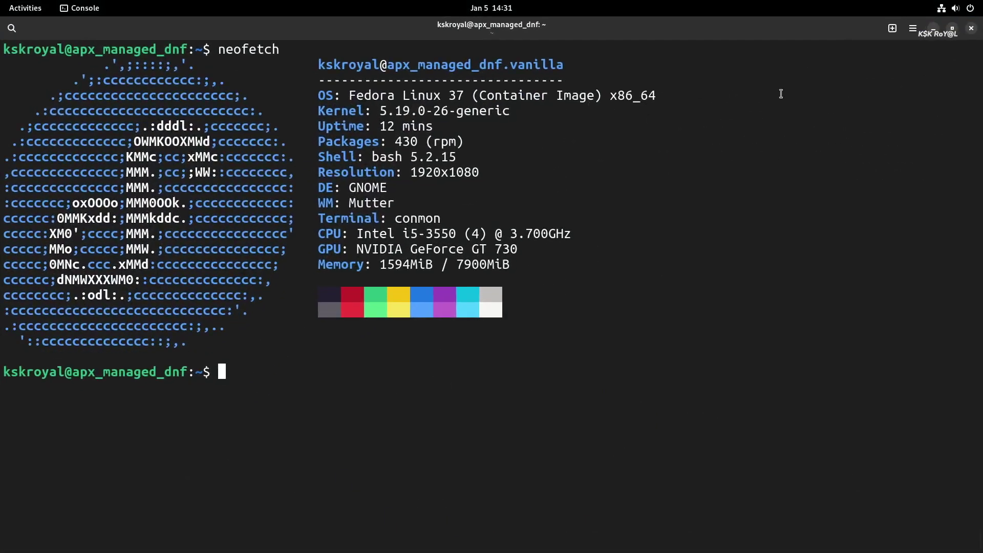
pyautogui.write('exit')
pyautogui.press('Return')
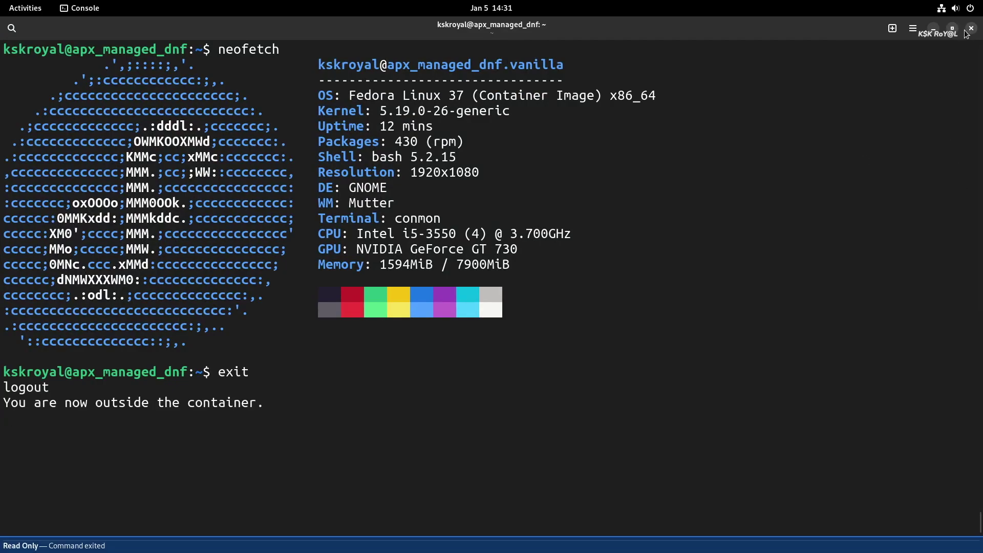
pyautogui.click(970, 28)
pyautogui.write('exit')
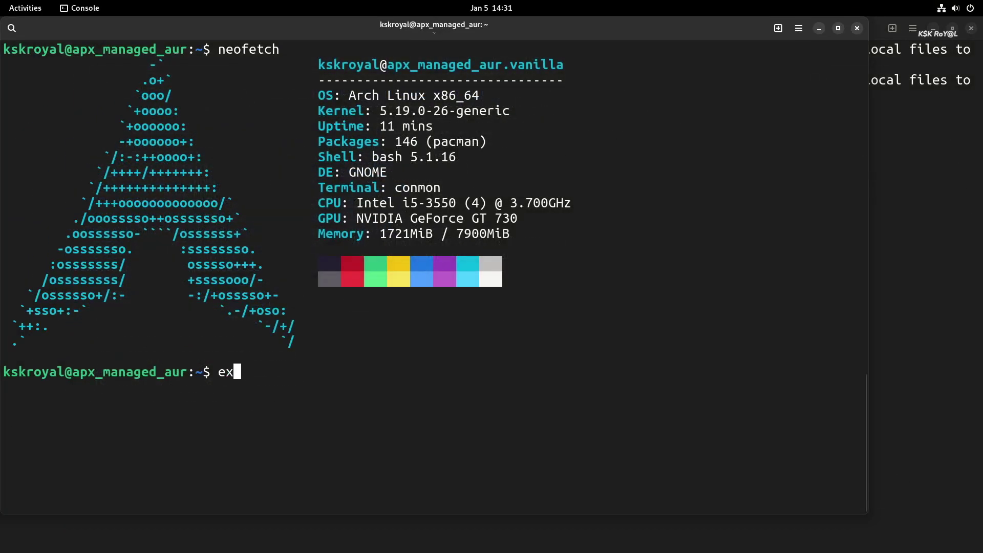
pyautogui.press('Return')
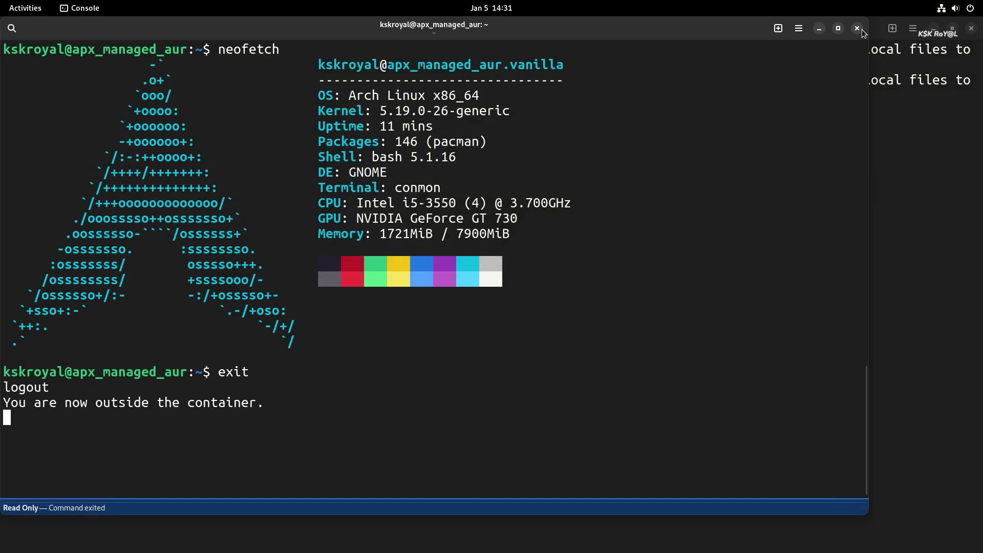
pyautogui.click(857, 28)
pyautogui.write('exit')
pyautogui.press('Return')
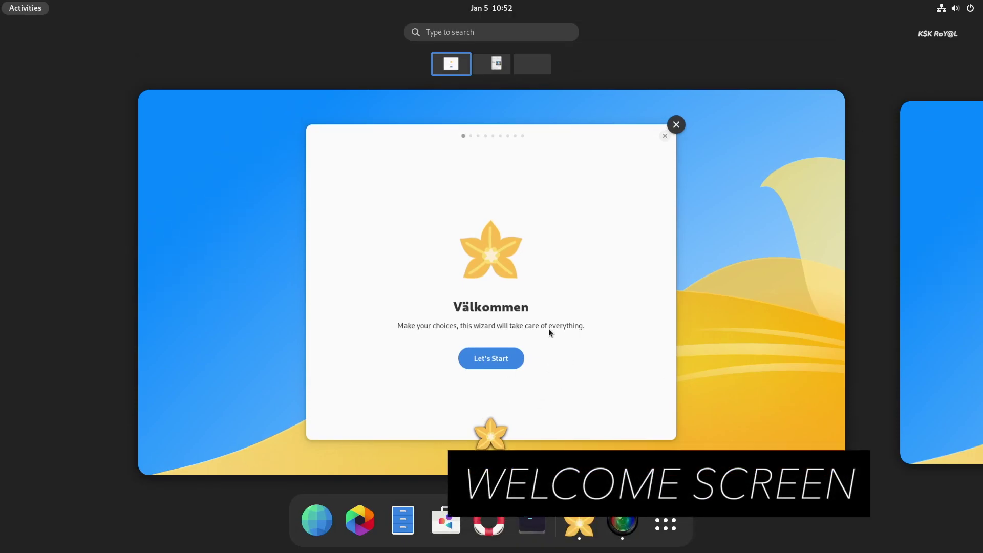
# Step: Start the First Setup wizard and choose the dark color scheme
pyautogui.click(579, 215)
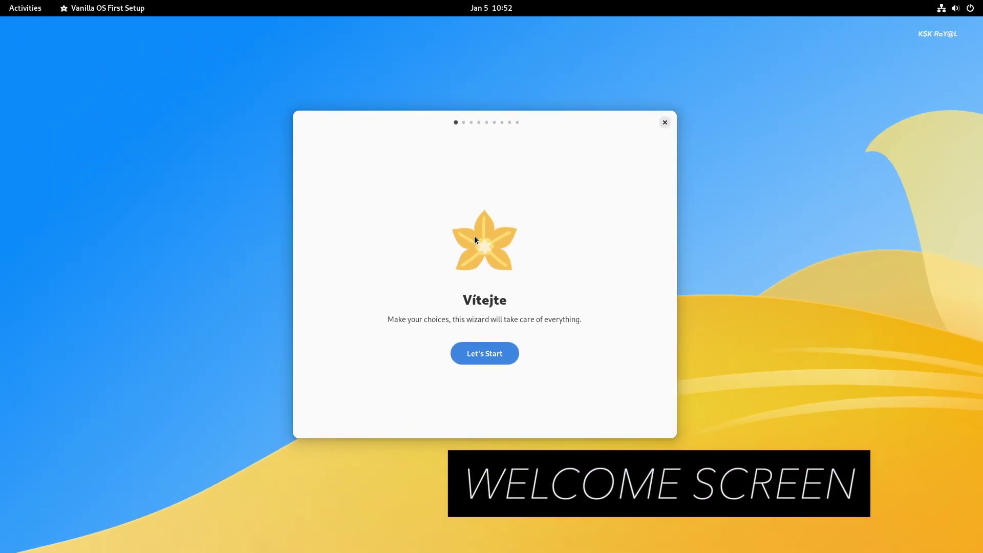
pyautogui.click(487, 356)
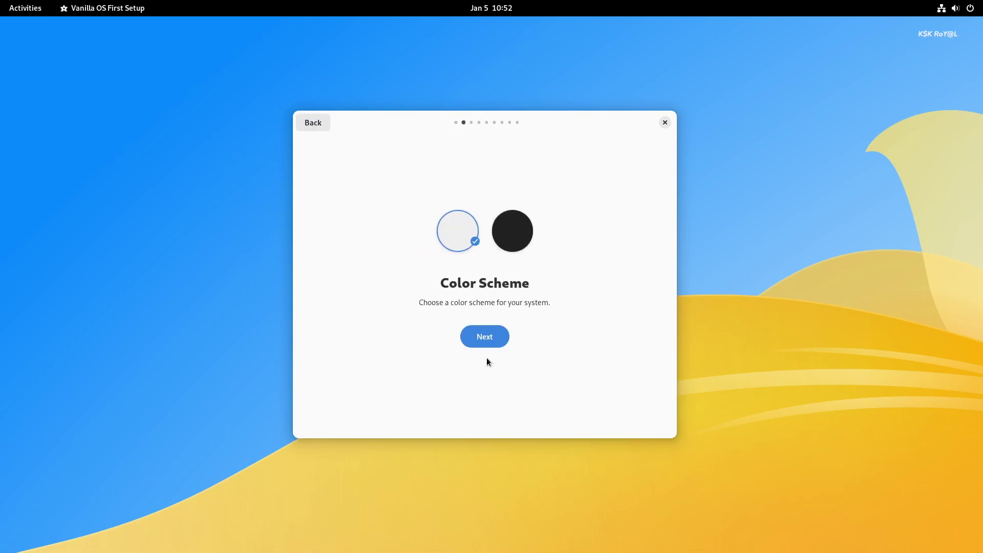
pyautogui.click(510, 237)
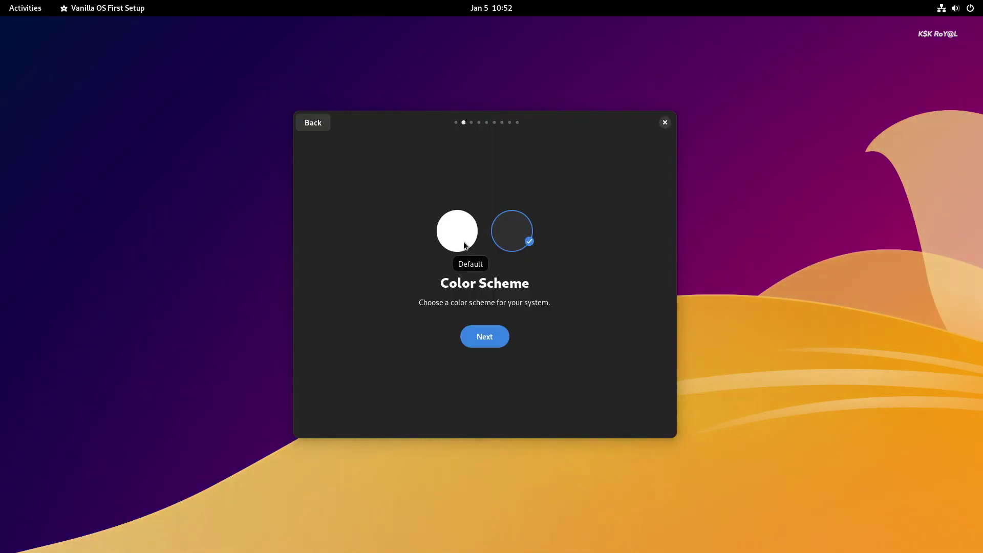
pyautogui.click(463, 241)
pyautogui.click(519, 238)
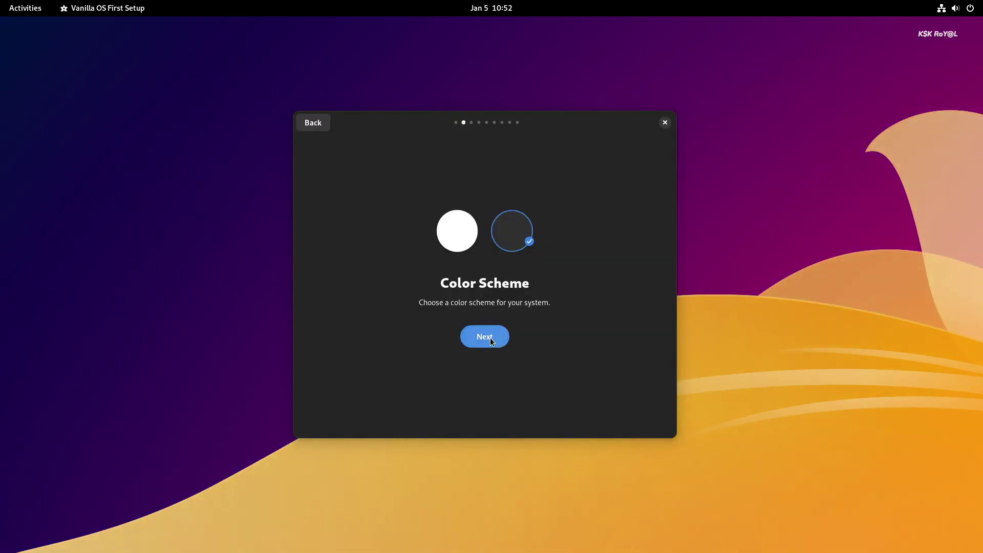
pyautogui.click(490, 336)
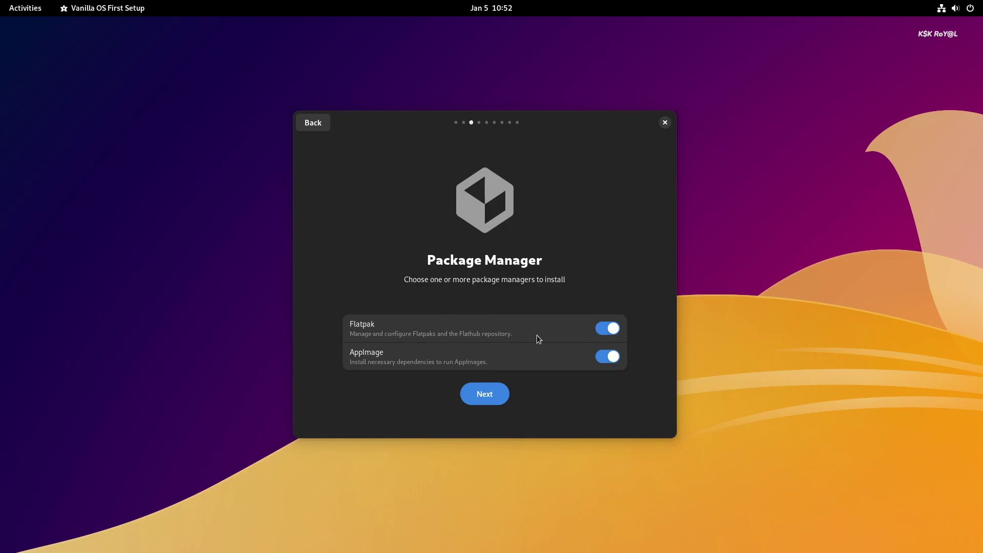
# Step: Add the LibreOffice suite and confirm the common utility apps selection
pyautogui.click(475, 395)
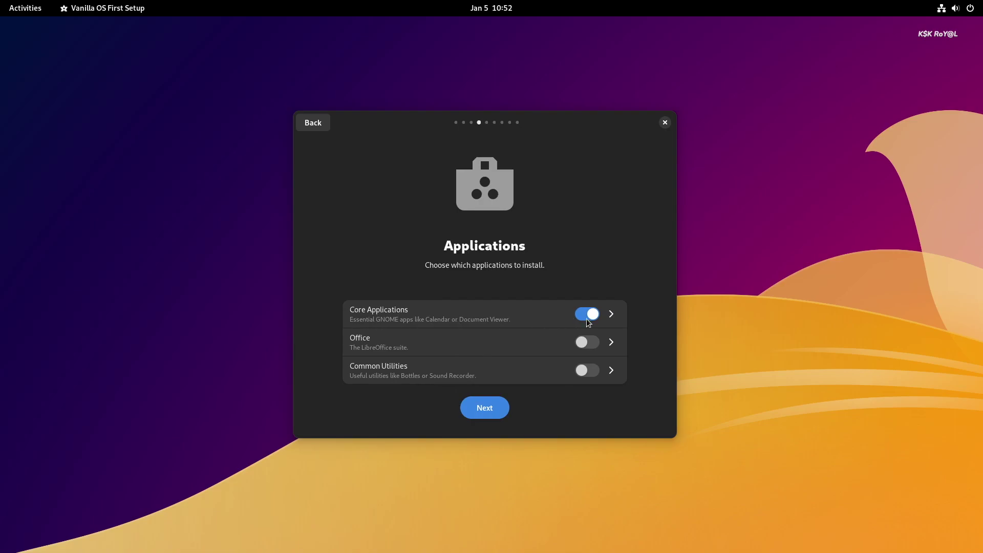
pyautogui.click(586, 344)
pyautogui.click(610, 372)
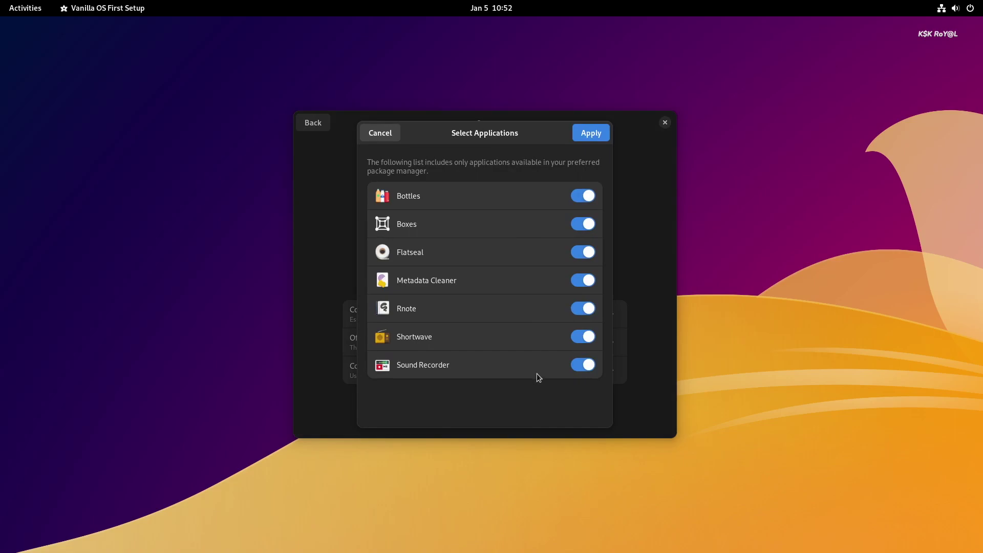
pyautogui.click(593, 134)
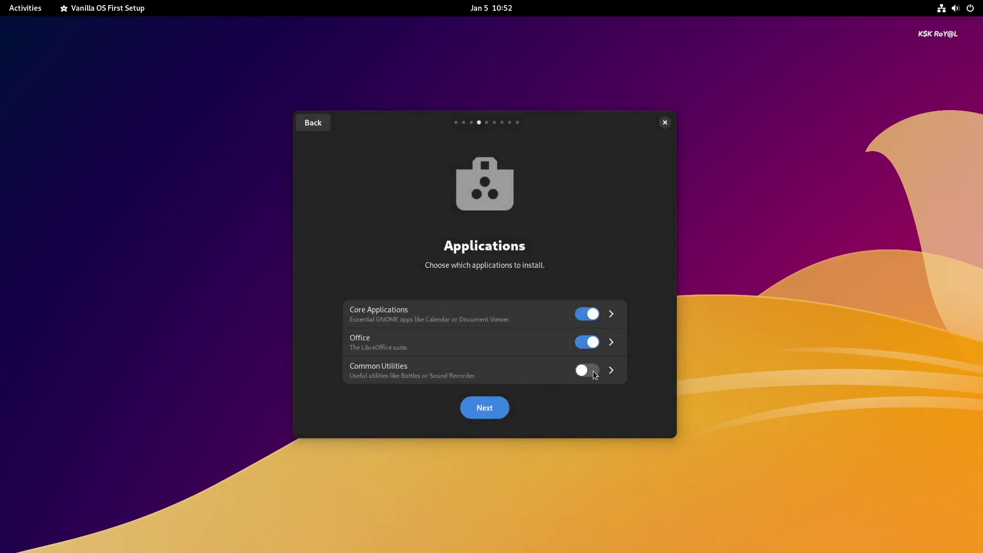
pyautogui.click(498, 413)
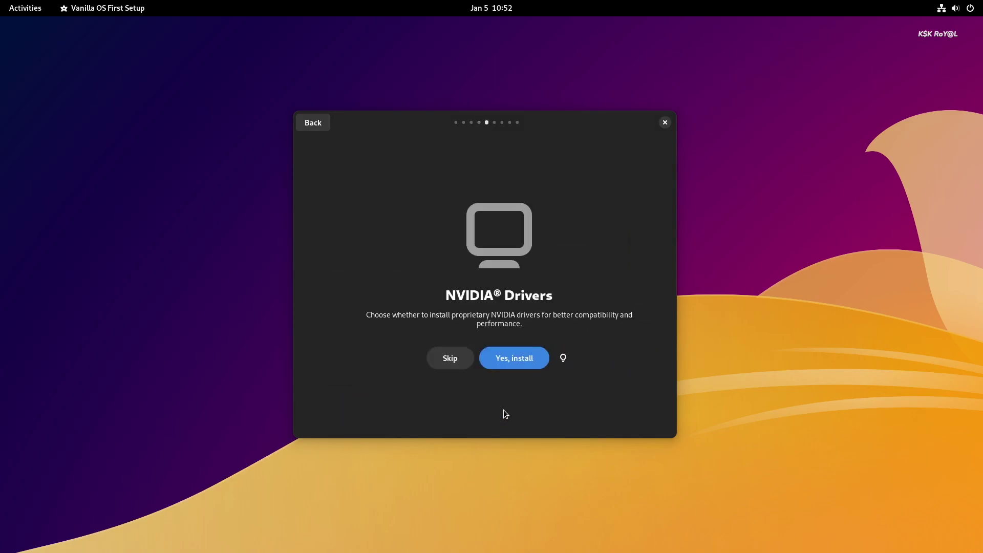
# Step: Accept the NVIDIA drivers and restricted codecs, and enable Apport crash reporting
pyautogui.click(509, 361)
pyautogui.click(503, 356)
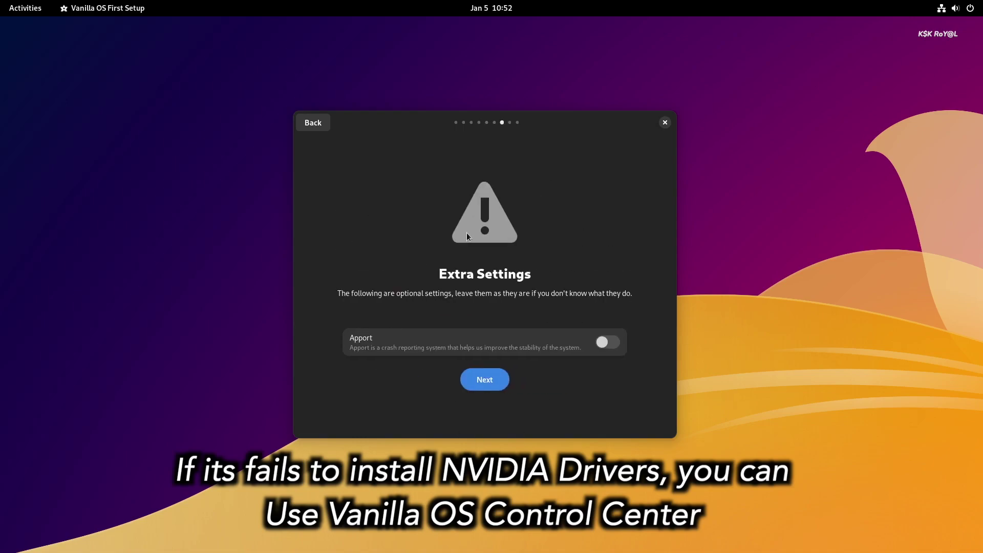
pyautogui.click(483, 352)
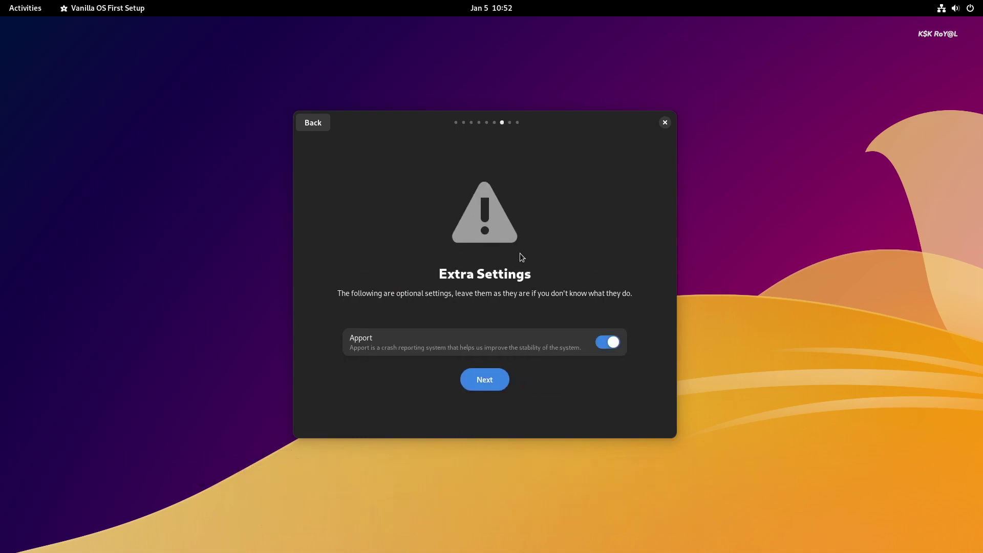
# Step: Apply the setup choices and authenticate with the account password
pyautogui.click(479, 379)
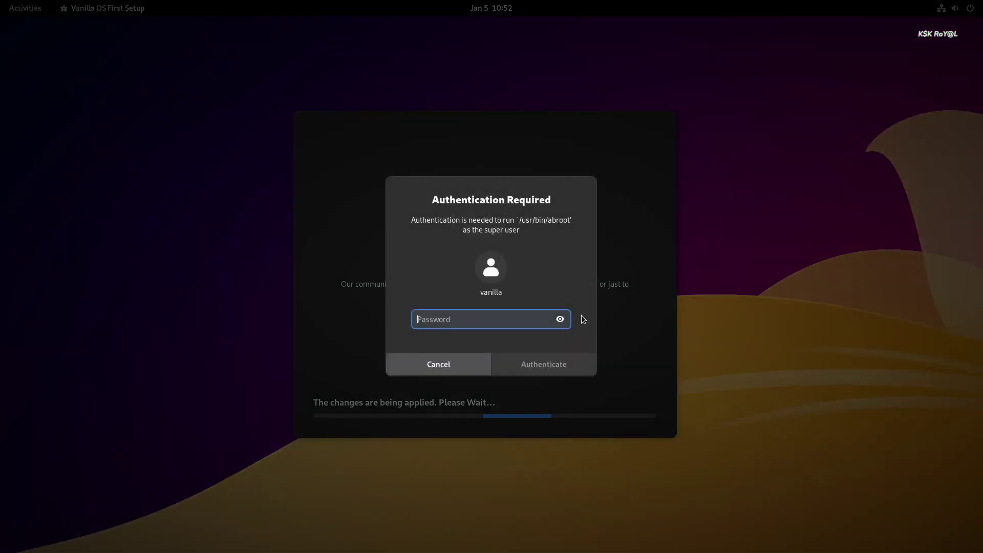
pyautogui.write('vani')
pyautogui.press('Return')
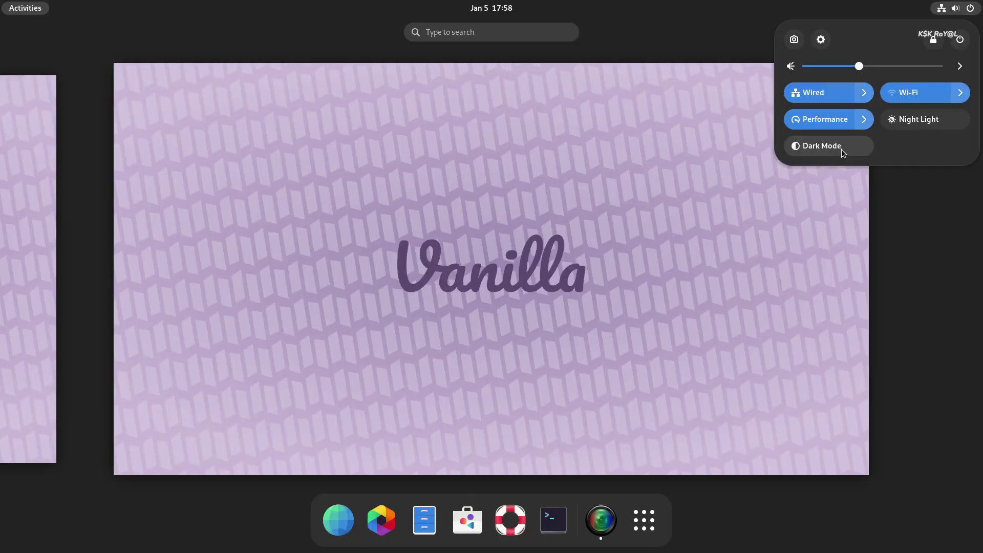
# Step: Toggle Dark Mode on and off twice in quick settings, leaving it off
pyautogui.click(841, 149)
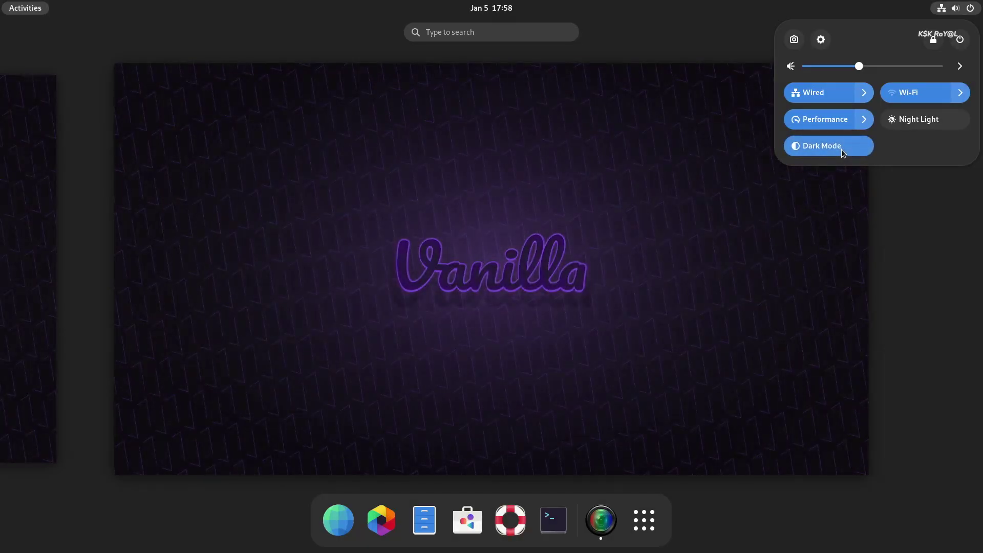
pyautogui.click(840, 148)
pyautogui.click(840, 149)
pyautogui.click(841, 149)
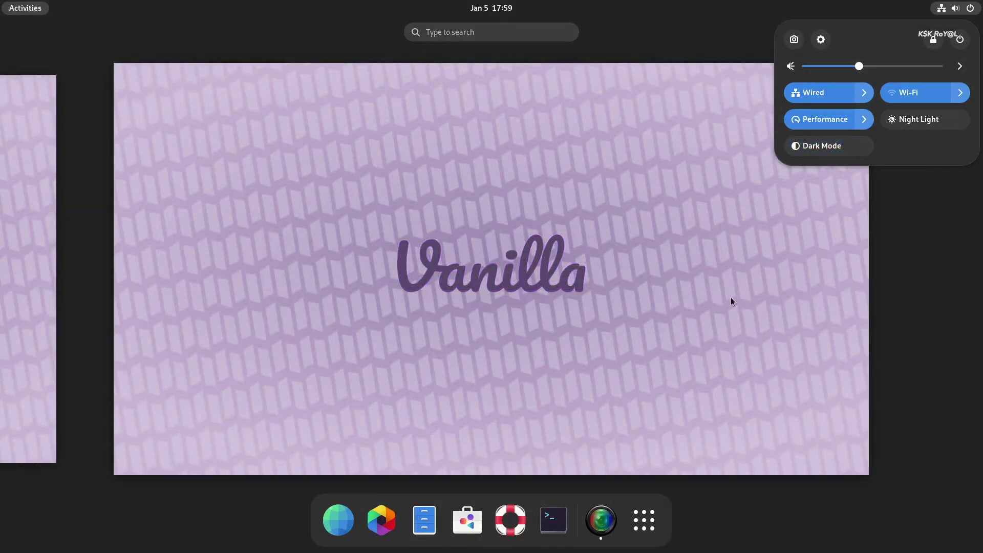
pyautogui.click(629, 524)
# Step: Show the app grid and flip between its pages
pyautogui.click(643, 520)
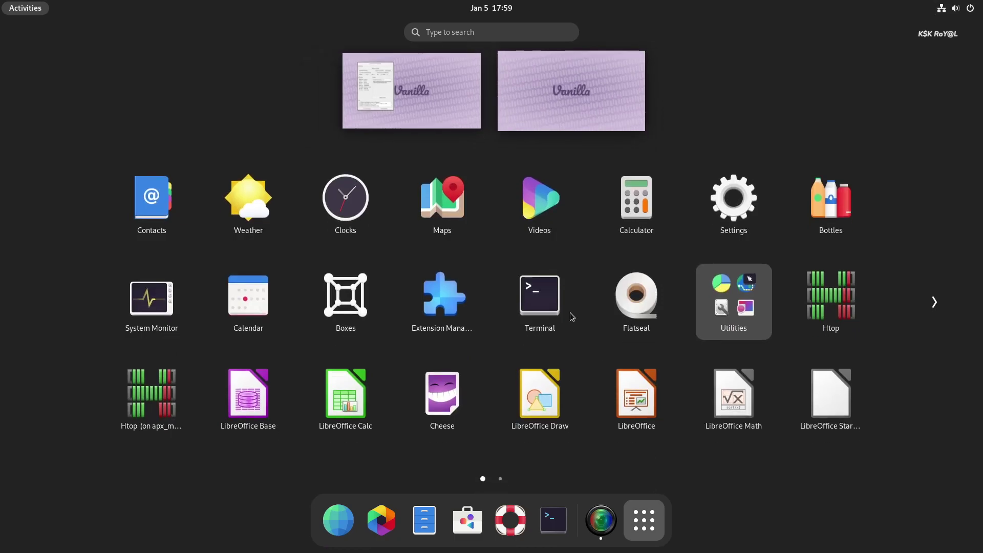
pyautogui.scroll(-1, 527, 271)
pyautogui.scroll(1, 526, 276)
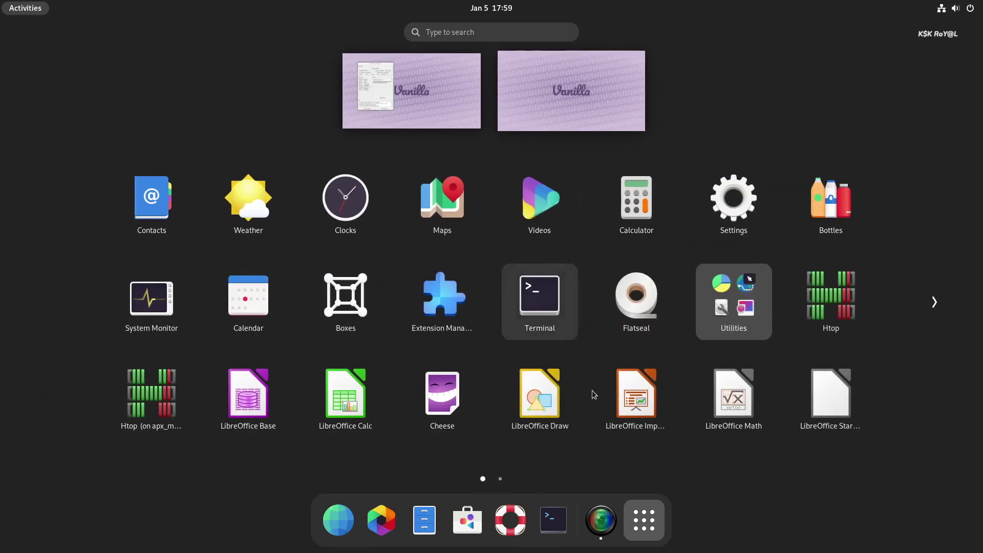
# Step: Use the Extended window button layout, enable Center New Windows, and view Mouse & Touchpad settings
pyautogui.click(659, 520)
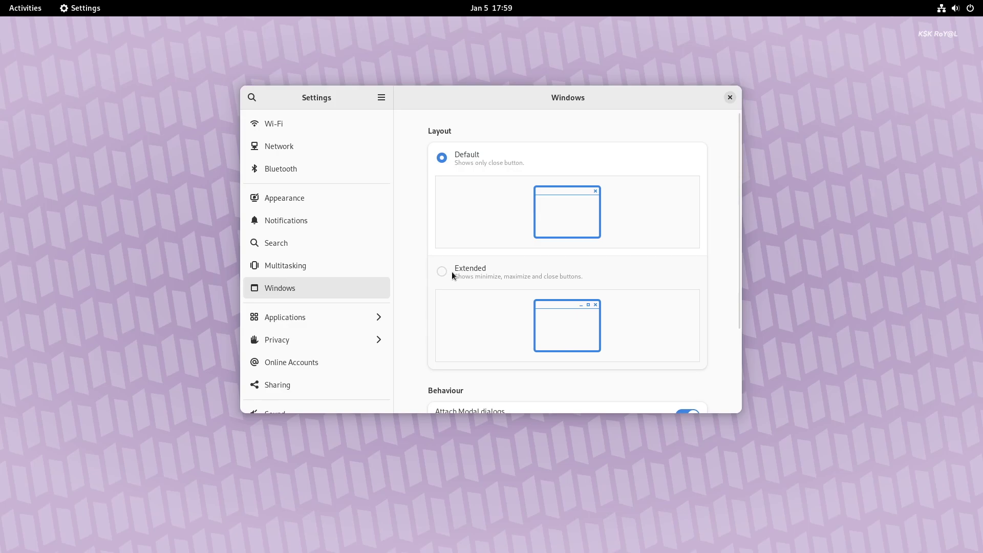
pyautogui.click(444, 272)
pyautogui.scroll(-3, 632, 341)
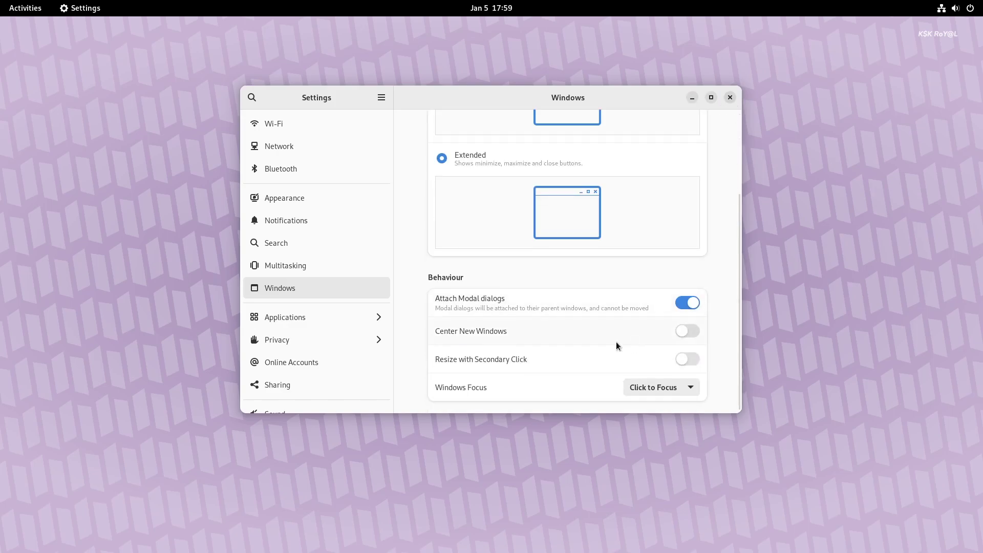
pyautogui.click(688, 330)
pyautogui.scroll(-3, 319, 331)
pyautogui.click(311, 370)
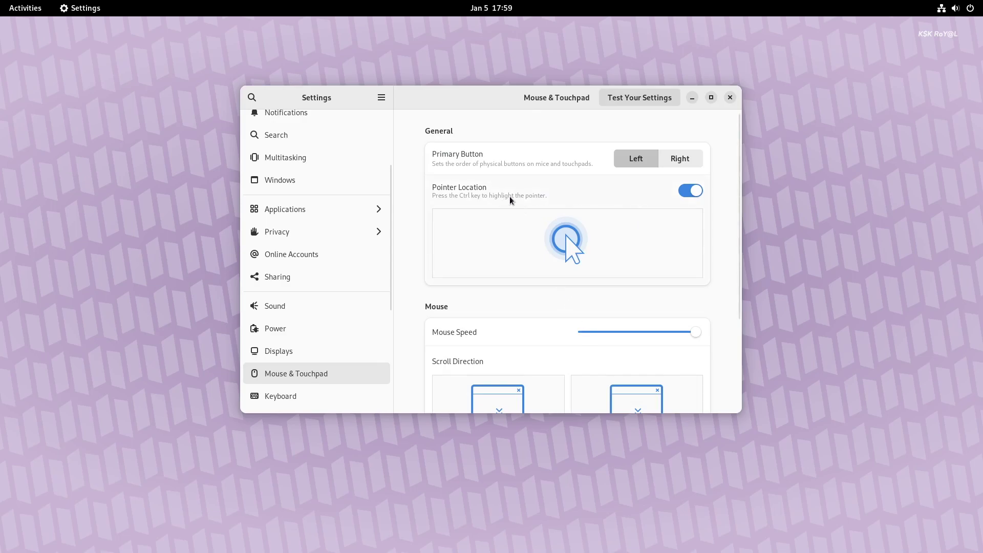
pyautogui.scroll(-5, 714, 244)
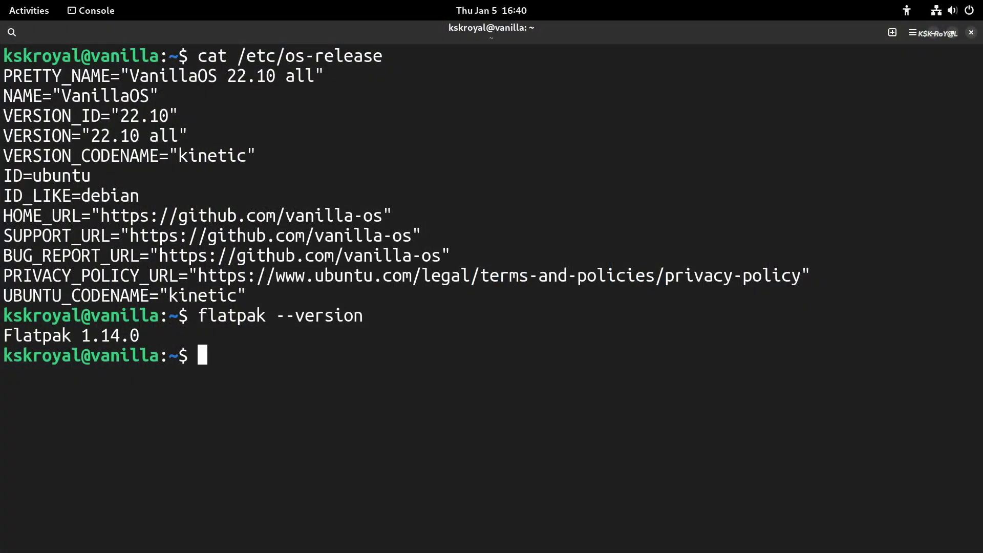
# Step: Install app/org.videolan.VLC via flatpak install vlc, choosing match 13 and accepting its runtime
pyautogui.write('flatpak install vlc')
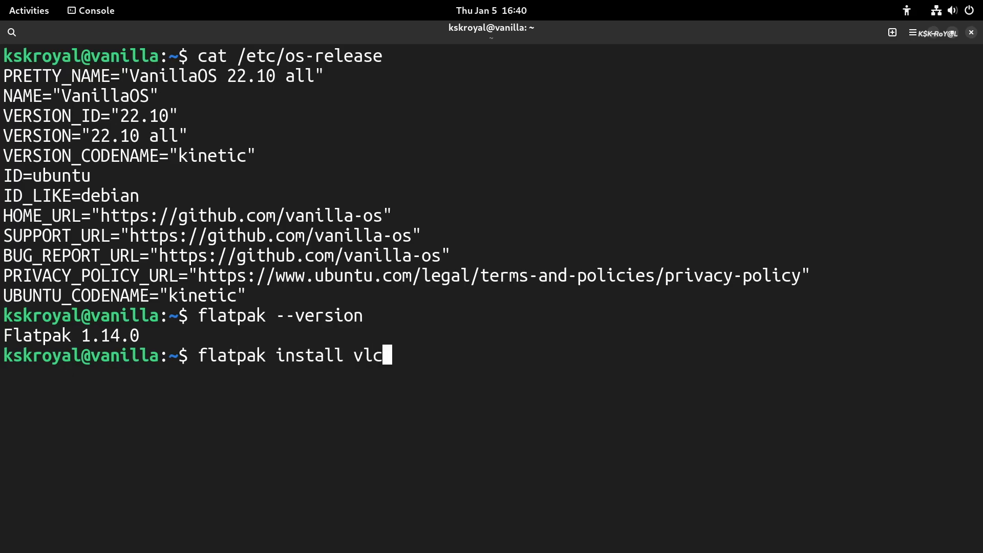
pyautogui.press('Return')
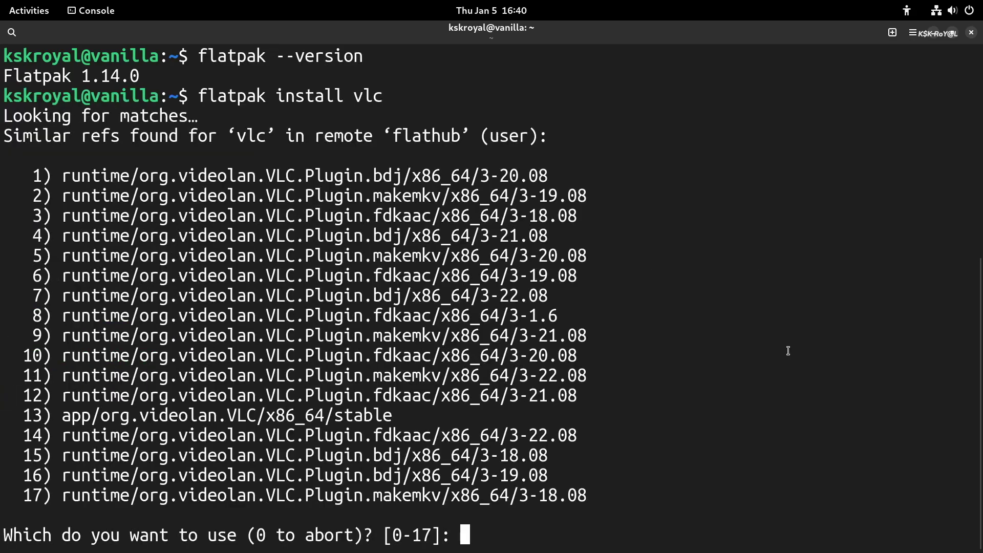
pyautogui.write('13')
pyautogui.press('Return')
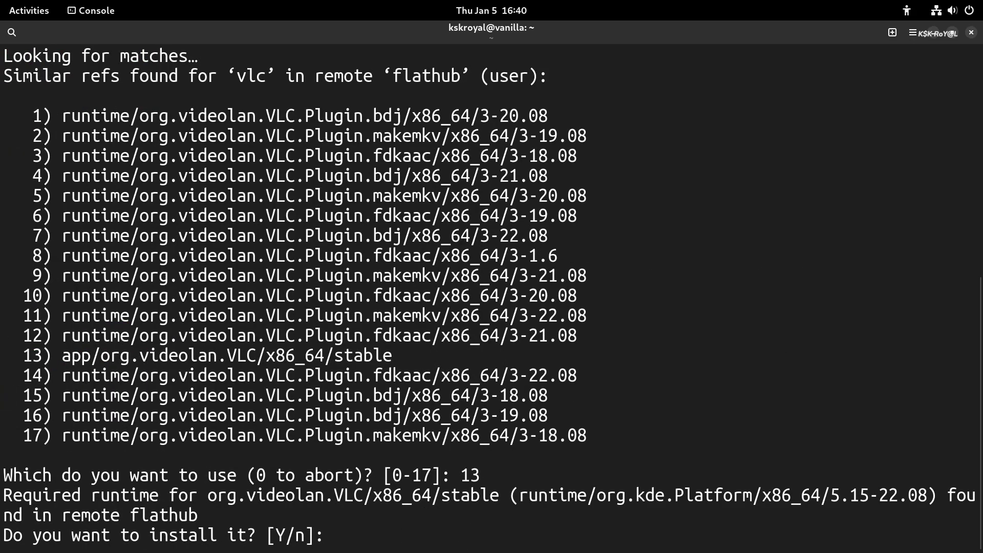
pyautogui.write('y')
pyautogui.press('Return')
pyautogui.press('Return')
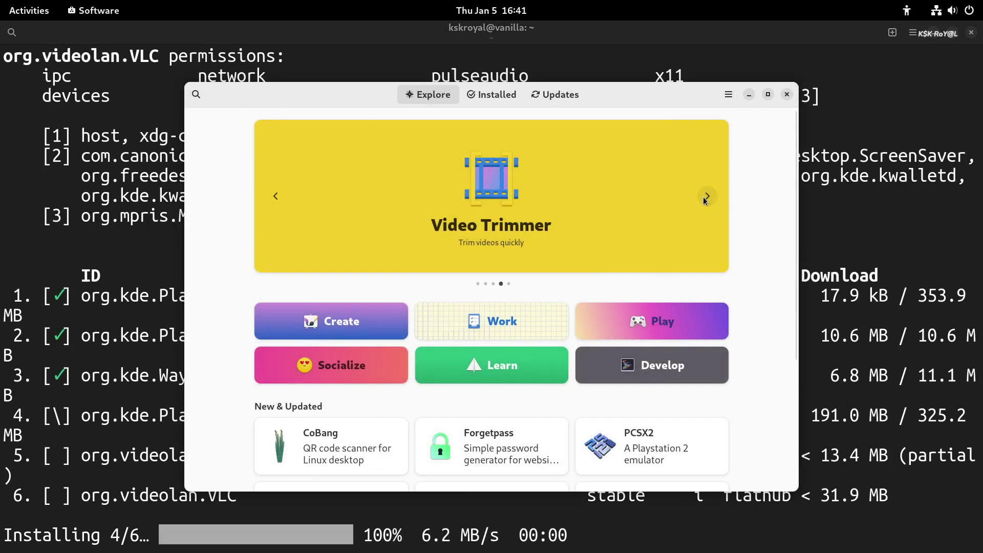
# Step: Browse the featured apps carousel, then bring up the windows and workspaces overview
pyautogui.click(705, 199)
pyautogui.click(705, 200)
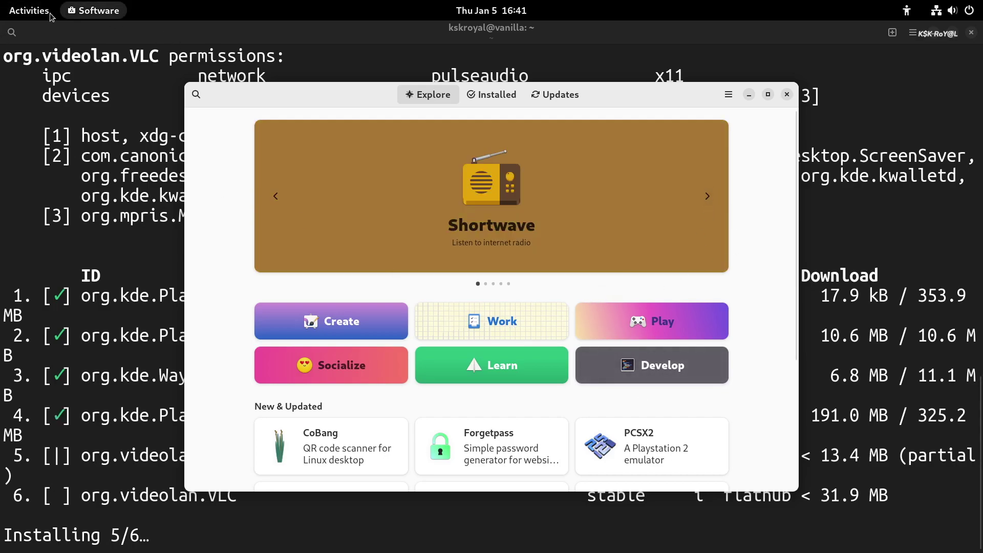
pyautogui.click(30, 10)
pyautogui.scroll(-1, 766, 305)
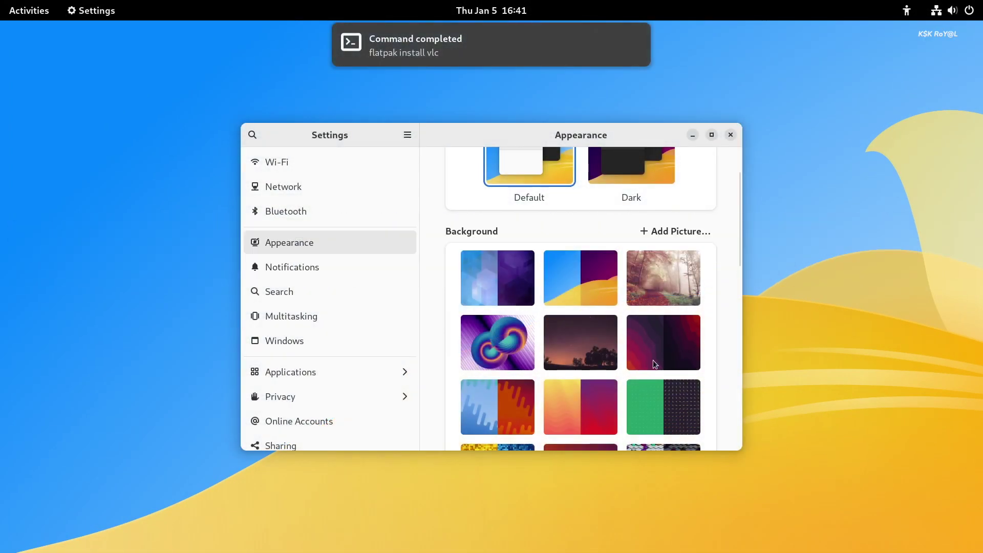
# Step: Preview the current backgrounds by toggling Dark Mode on and off twice
pyautogui.scroll(-5, 650, 364)
pyautogui.scroll(-6, 605, 353)
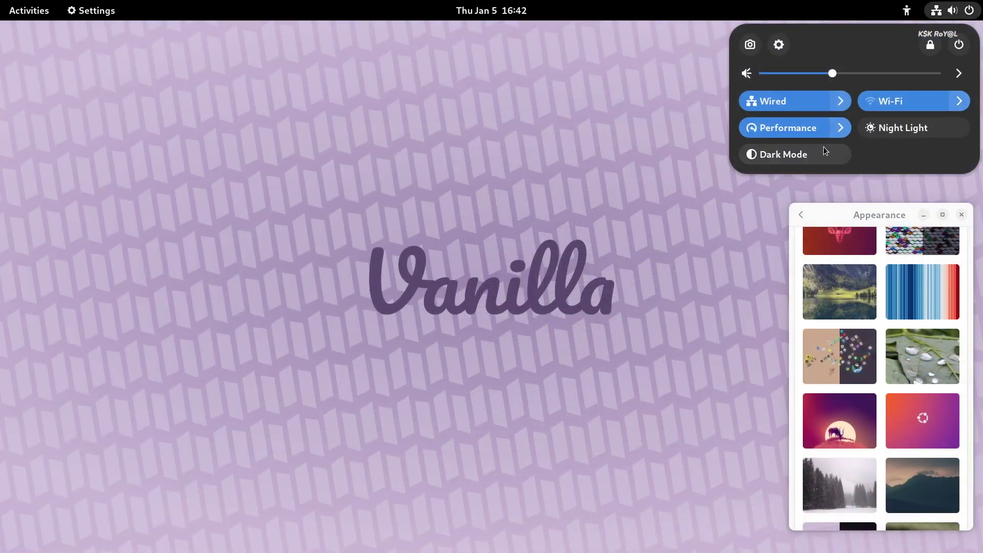
pyautogui.click(823, 148)
pyautogui.click(824, 150)
pyautogui.click(824, 149)
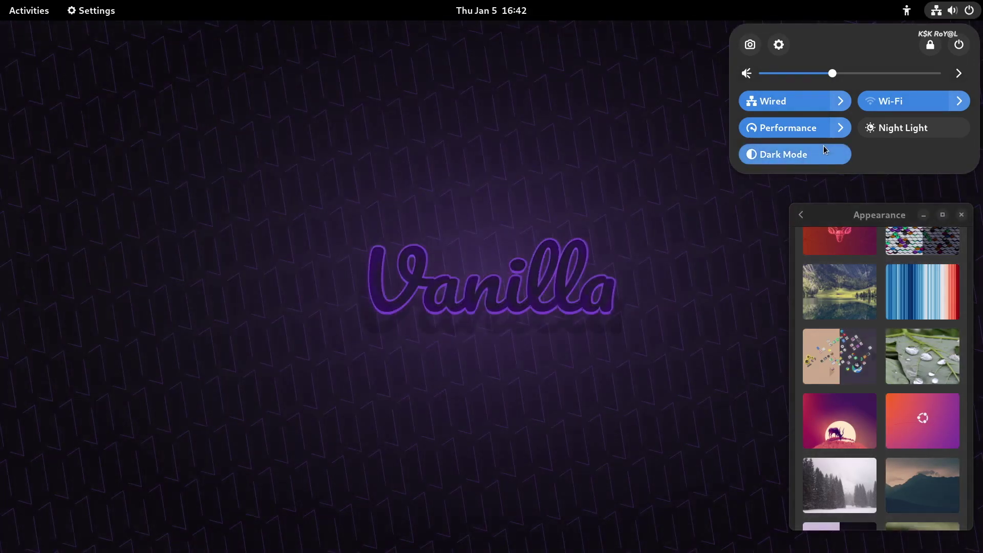
pyautogui.click(821, 148)
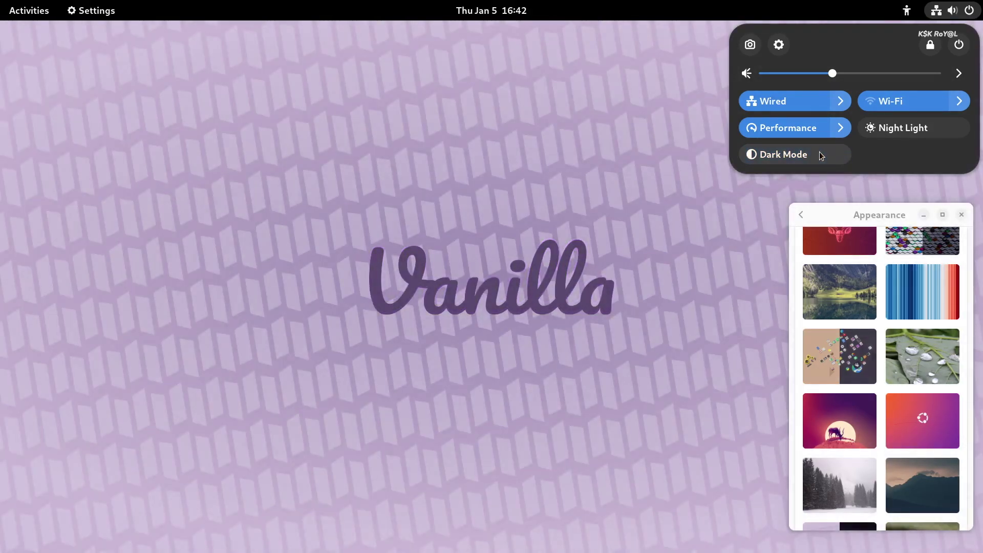
pyautogui.click(894, 453)
# Step: Set the snowy winter star wallpaper and preview its night variant, ending in light mode
pyautogui.scroll(-15, 895, 454)
pyautogui.scroll(-3, 896, 449)
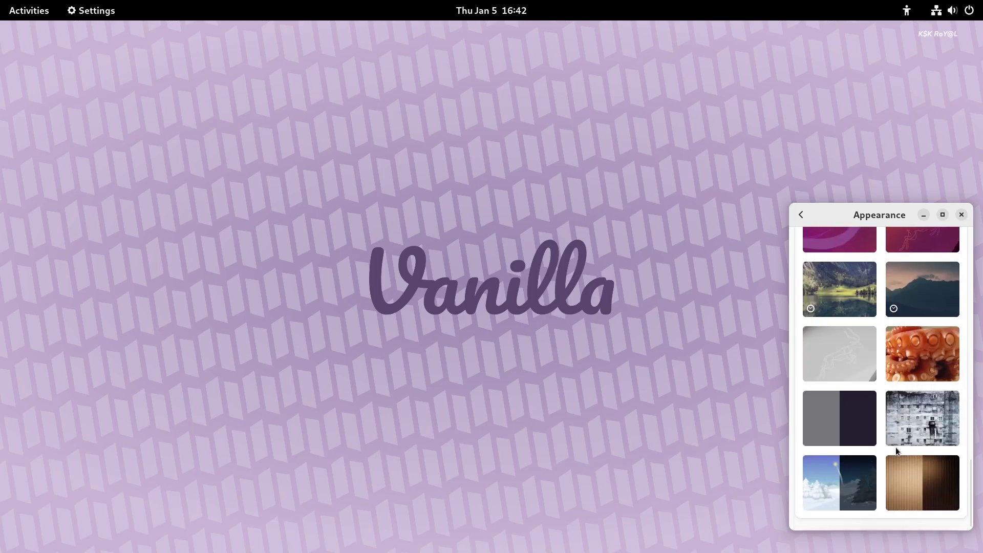
pyautogui.click(866, 481)
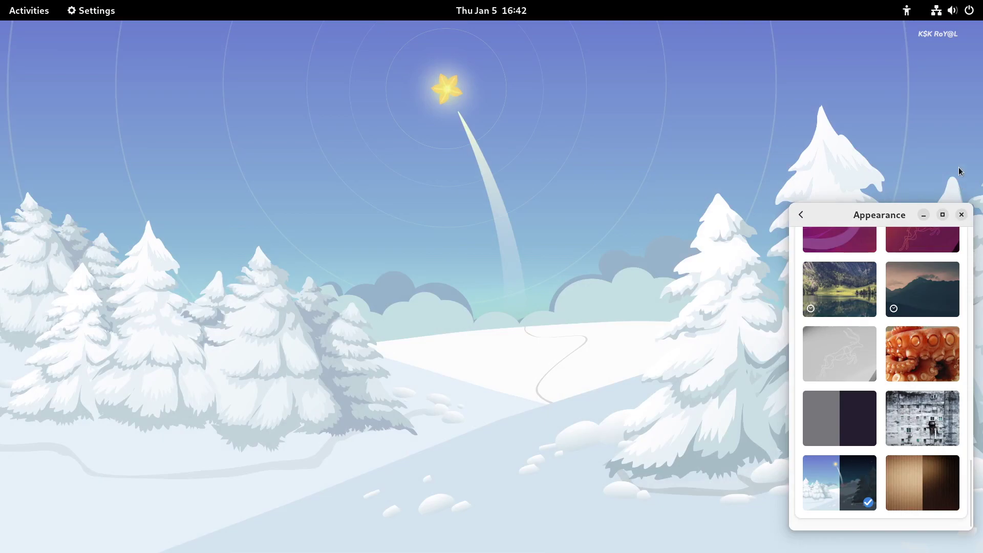
pyautogui.click(952, 10)
pyautogui.click(805, 153)
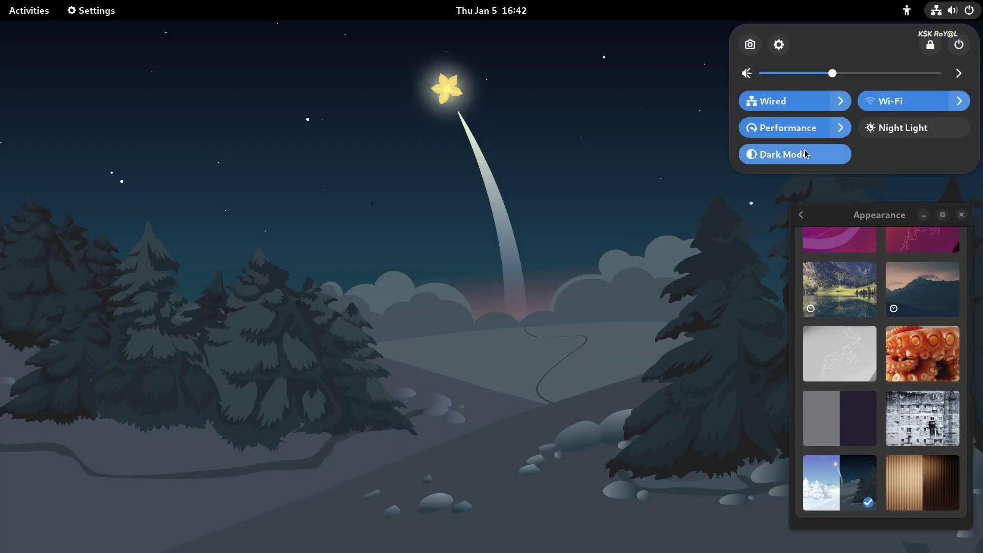
pyautogui.click(804, 153)
pyautogui.click(804, 153)
pyautogui.click(805, 153)
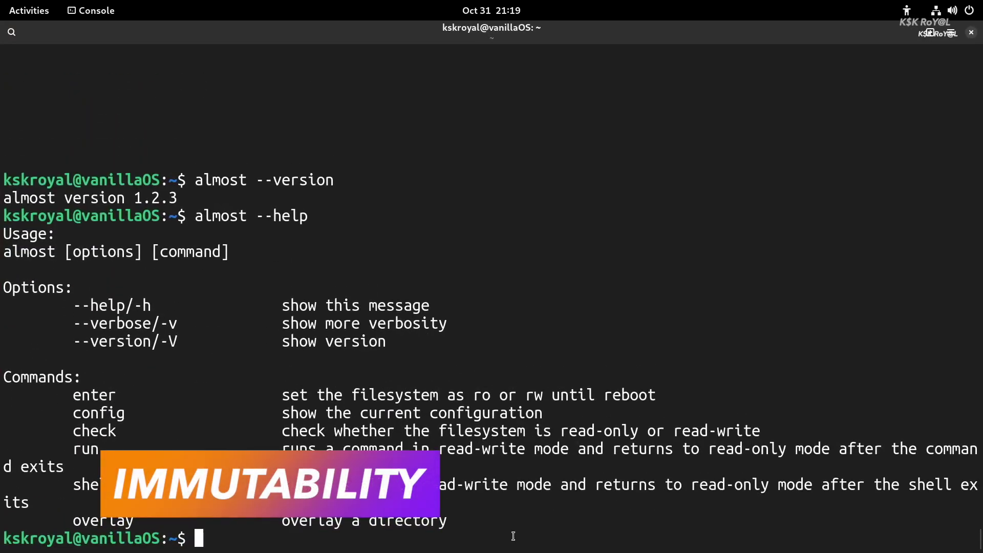
# Step: Clear the terminal, run sudo almost check, then start sudo apt install git
pyautogui.hotkey('ctrl', 'l')
pyautogui.write('sudo almost check')
pyautogui.press('Return')
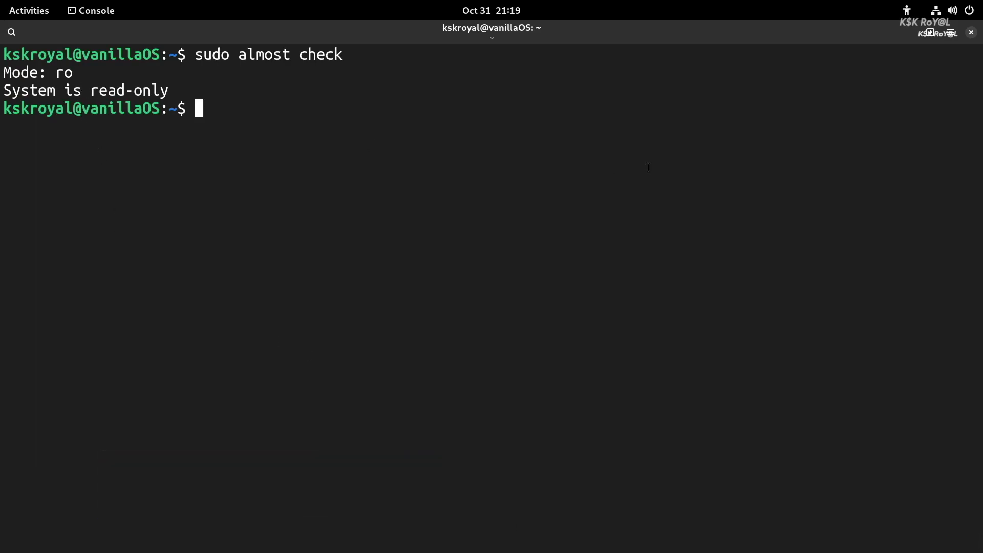
pyautogui.write('sudo apt instal')
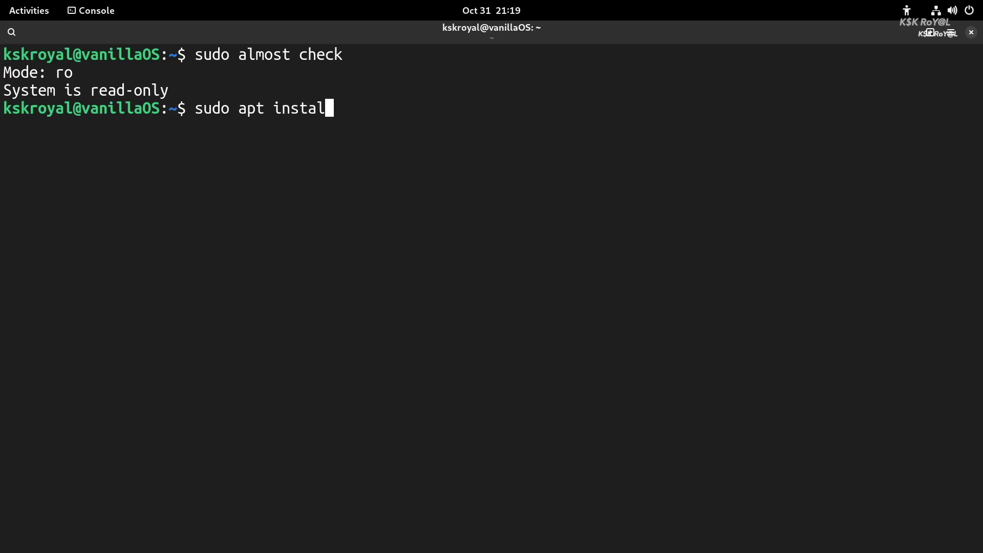
pyautogui.write('l ')
pyautogui.write('git')
pyautogui.press('Return')
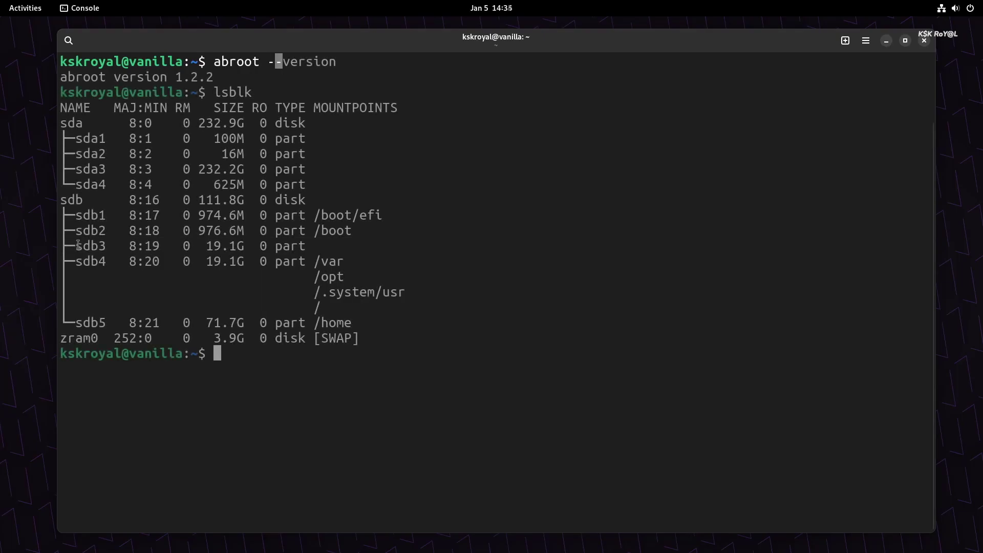
pyautogui.moveTo(75, 246); pyautogui.dragTo(346, 249)
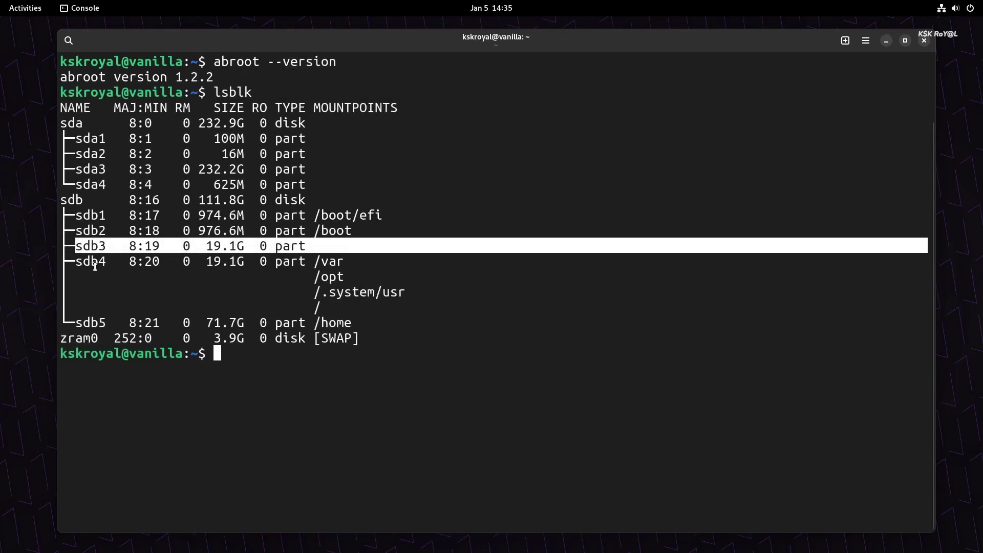
pyautogui.moveTo(69, 262); pyautogui.dragTo(335, 307)
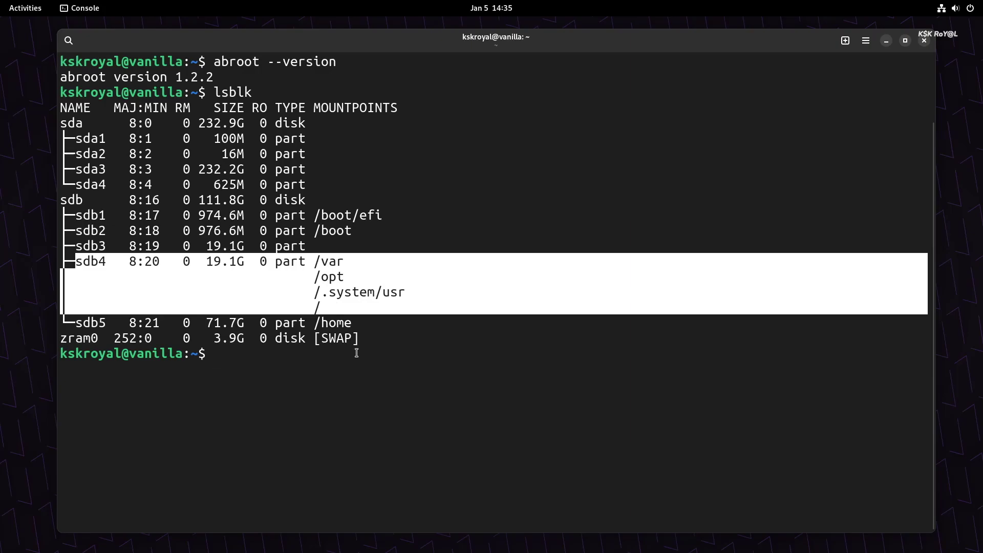
pyautogui.click(356, 352)
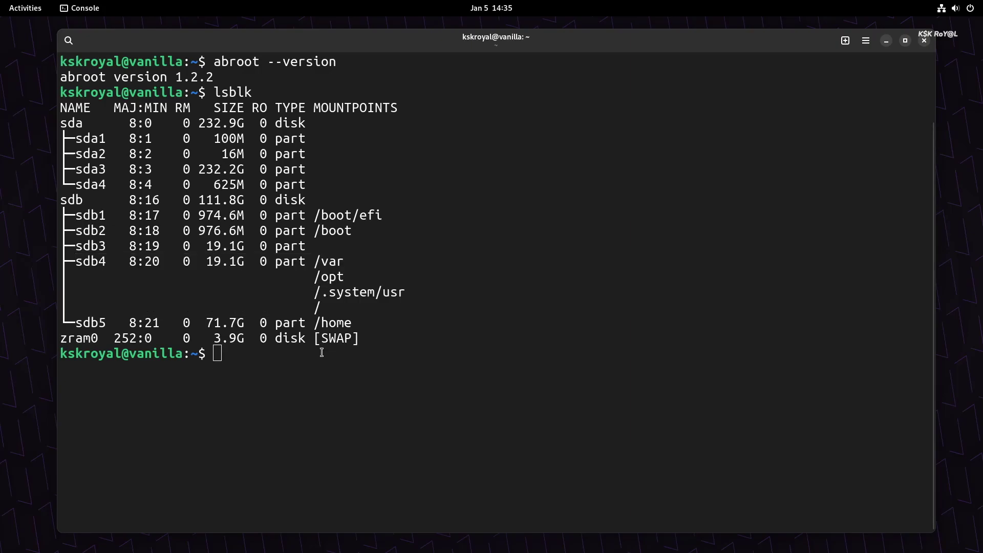
# Step: Clear the terminal and list abroot's commands with abroot --help
pyautogui.hotkey('ctrl', 'l')
pyautogui.write('abroot --h')
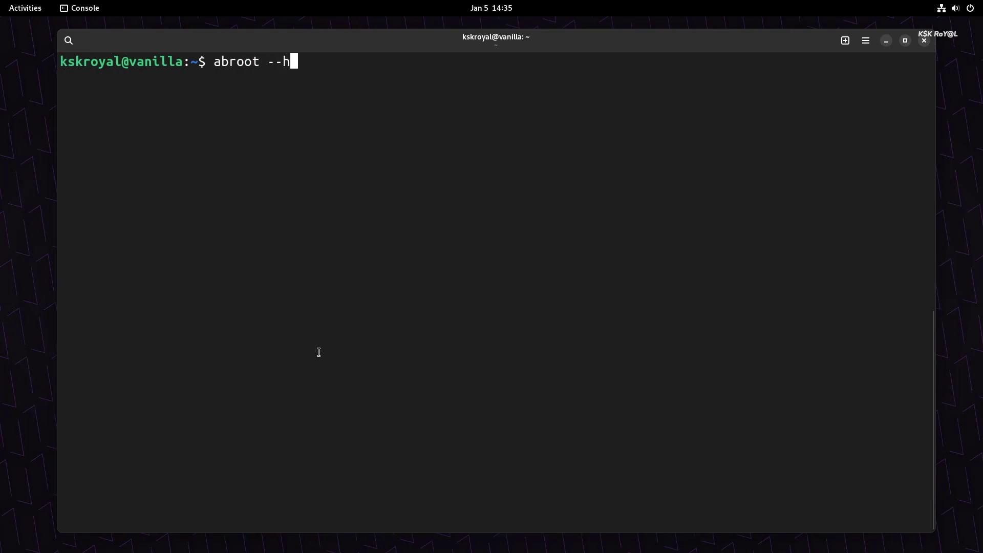
pyautogui.write('elp')
pyautogui.press('Return')
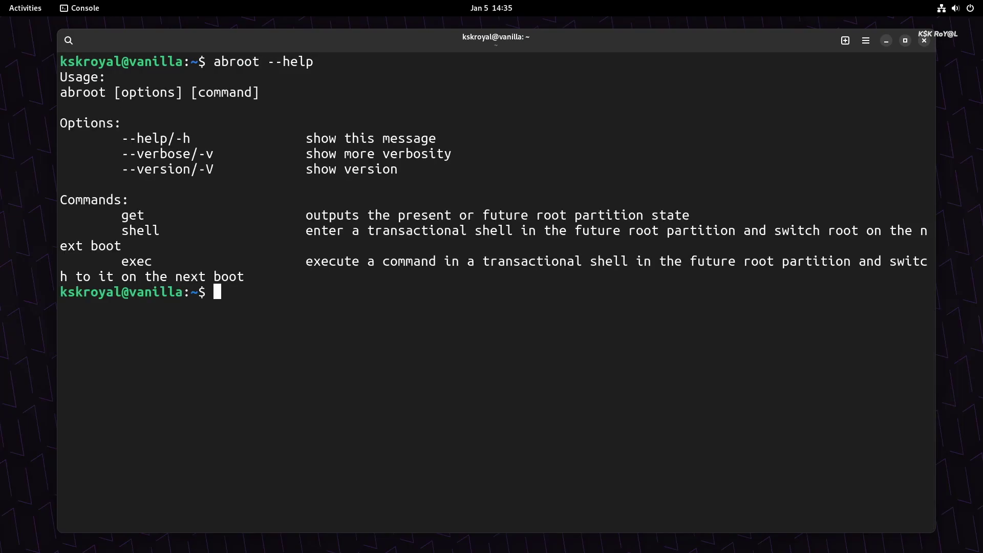
# Step: Run sudo abroot get present and highlight the result showing root partition a
pyautogui.write('sudo abroot ge')
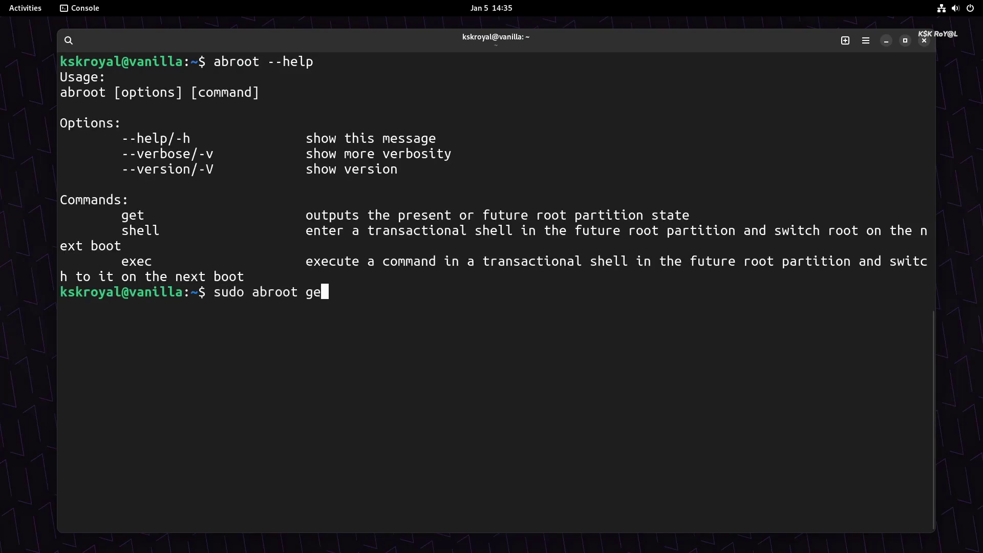
pyautogui.write('t present')
pyautogui.press('Return')
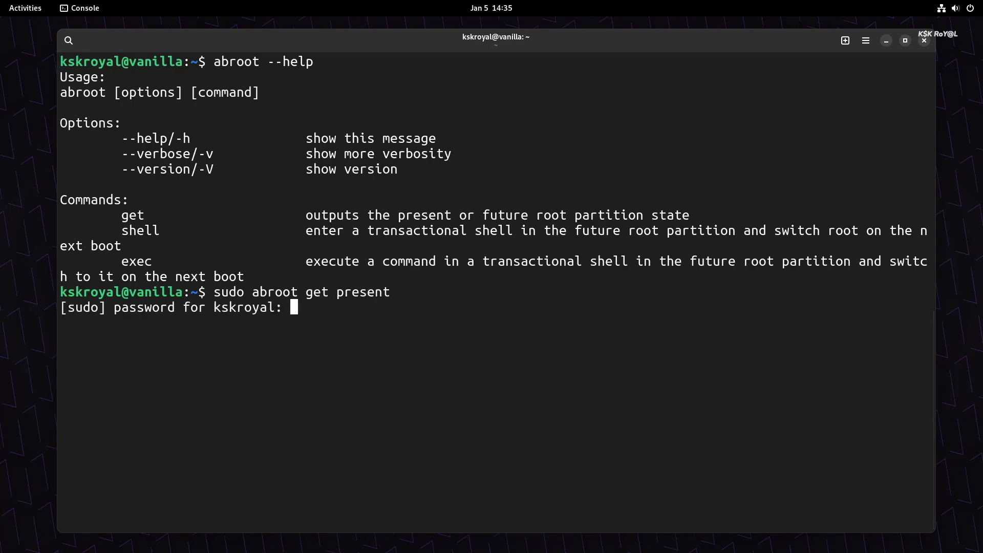
pyautogui.press('Return')
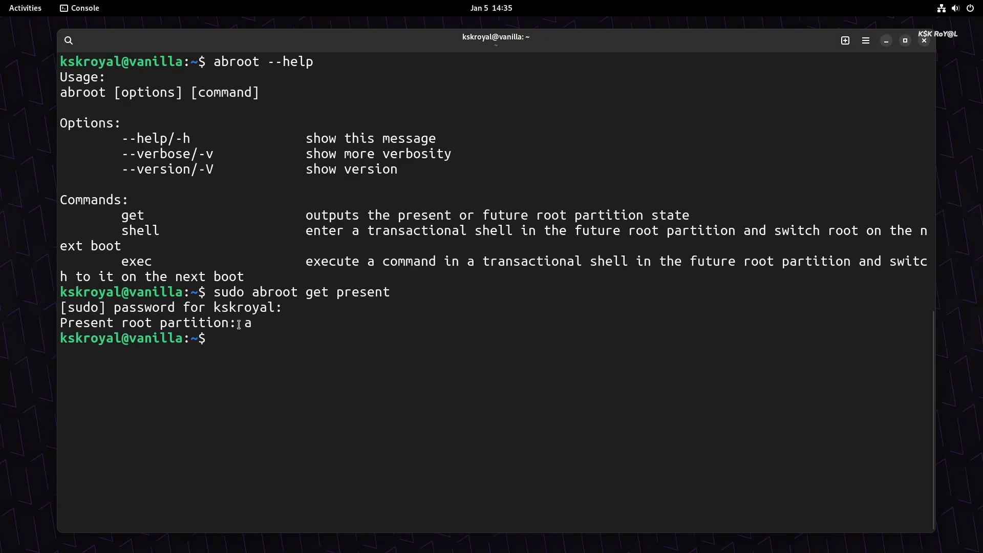
pyautogui.moveTo(236, 323); pyautogui.dragTo(256, 325)
pyautogui.tripleClick(256, 325)
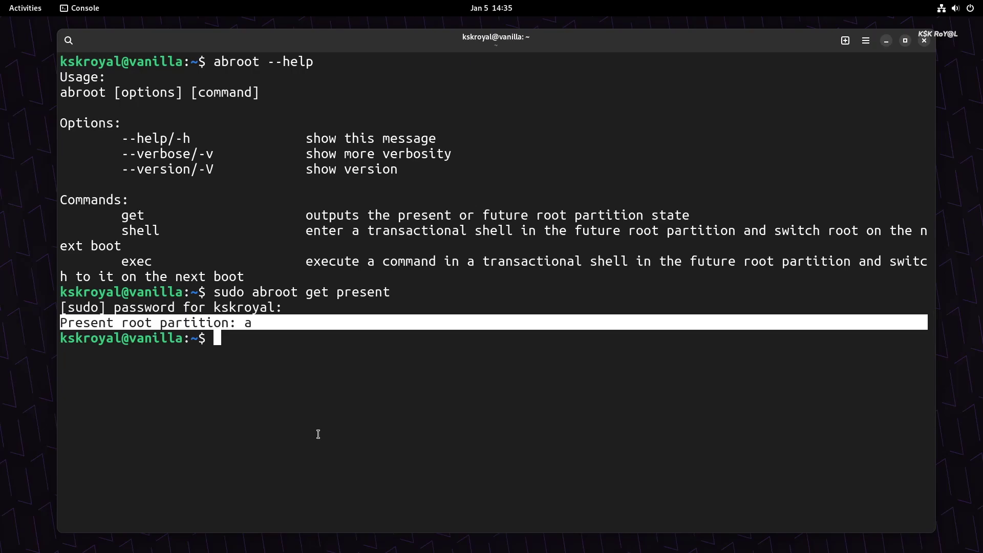
# Step: Try apt install neofetch to show apt is unavailable, then begin typing sudo abroot
pyautogui.write('apt install neofetch')
pyautogui.press('Return')
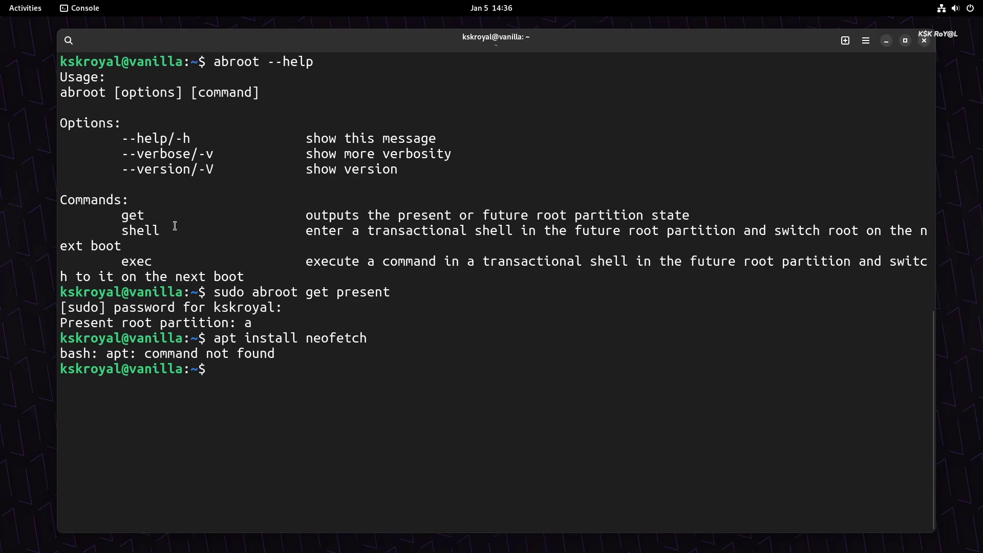
pyautogui.doubleClick(148, 229)
pyautogui.click(397, 421)
pyautogui.write('sudo abroot')
# Step: Enter the ABRoot transactional shell, answering y to the warning prompt
pyautogui.hotkey('ctrl', 'l')
pyautogui.write('sh')
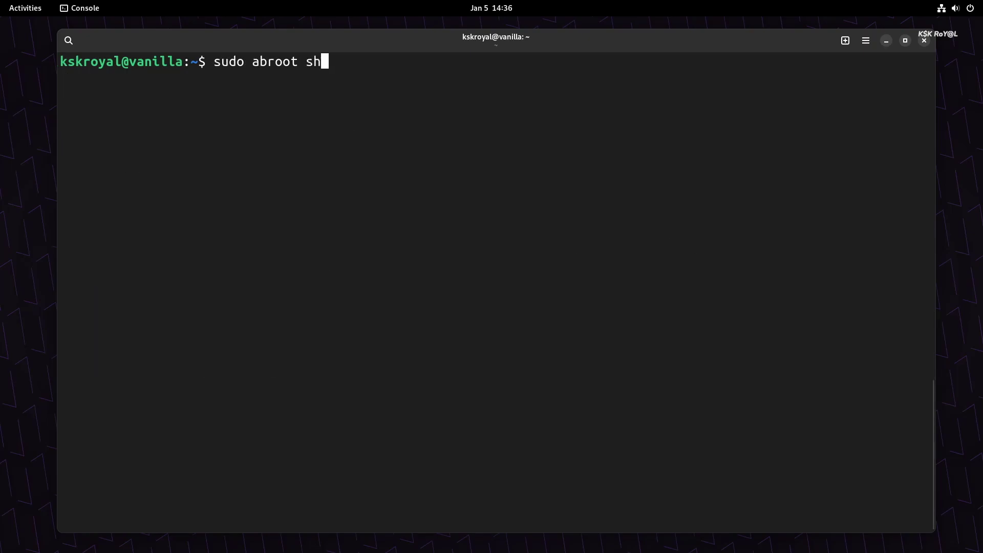
pyautogui.write('ell')
pyautogui.press('Return')
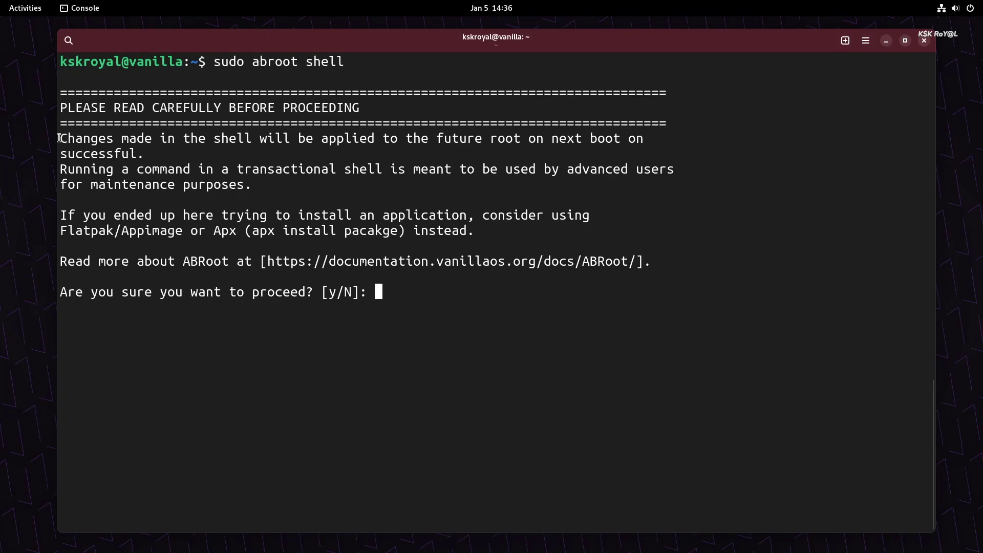
pyautogui.moveTo(60, 139); pyautogui.dragTo(248, 182)
pyautogui.write('y')
pyautogui.press('Return')
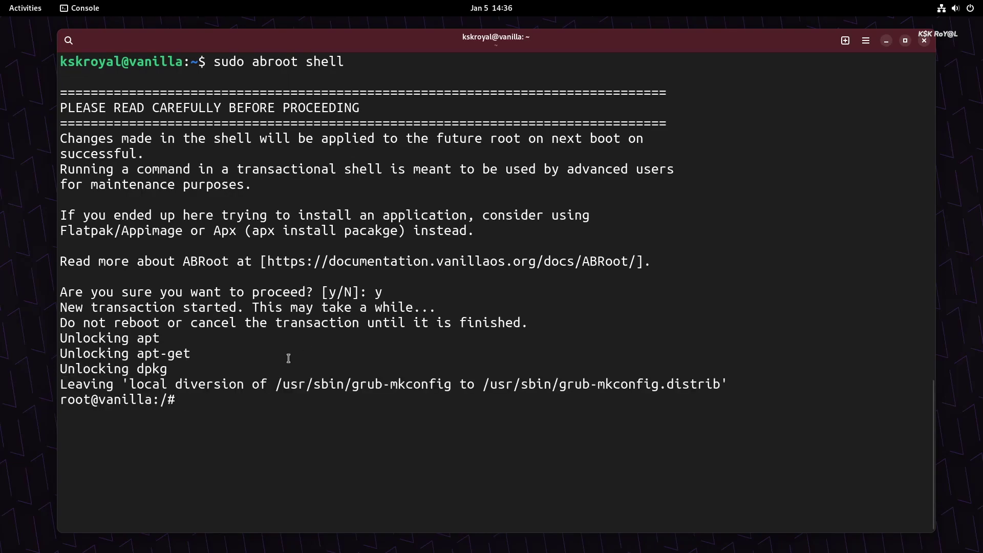
pyautogui.moveTo(60, 337); pyautogui.dragTo(737, 383)
pyautogui.click(719, 409)
# Step: Install neofetch, htop, bpytop, firefox and default-jdk, then exit so the transaction commits
pyautogui.write('apt install ')
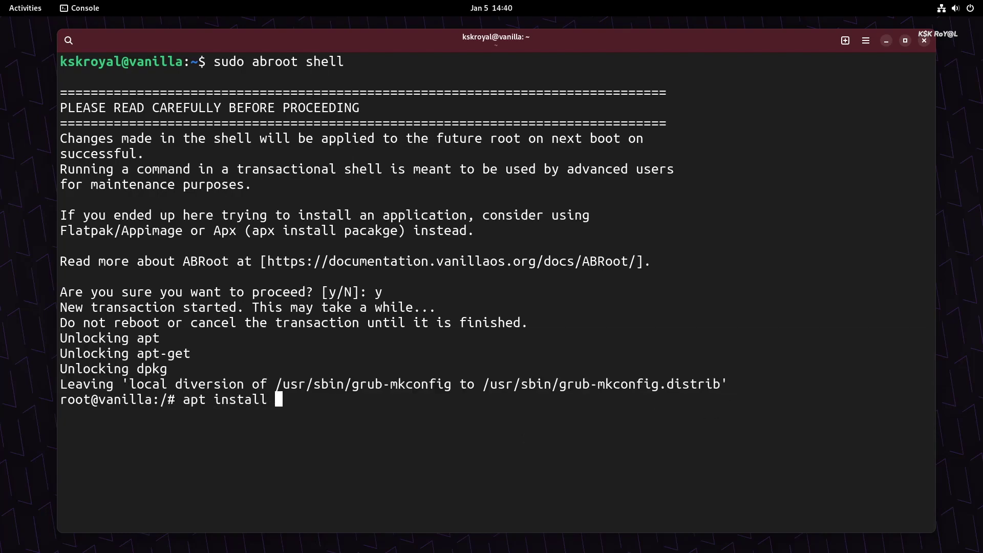
pyautogui.write('neofetch htop')
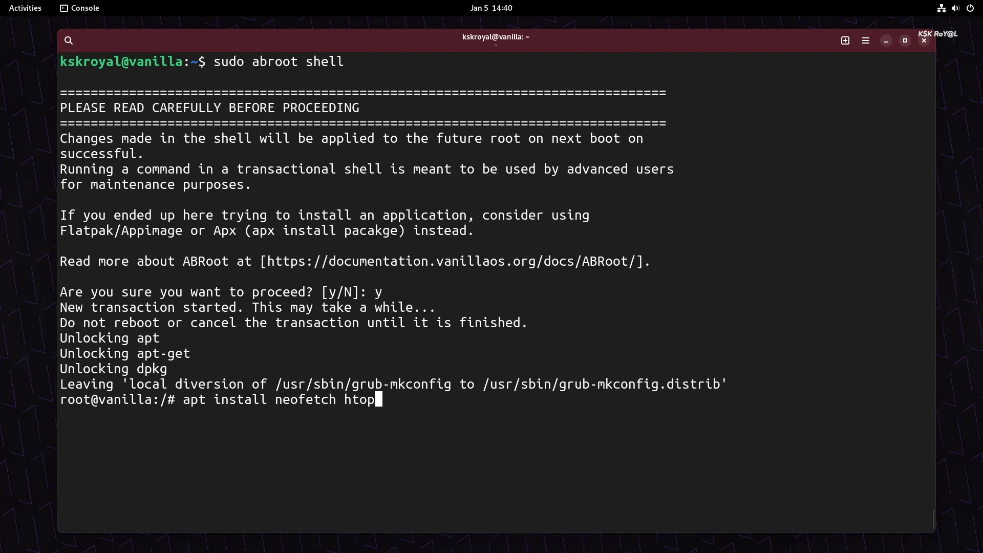
pyautogui.write(' bpytop fire')
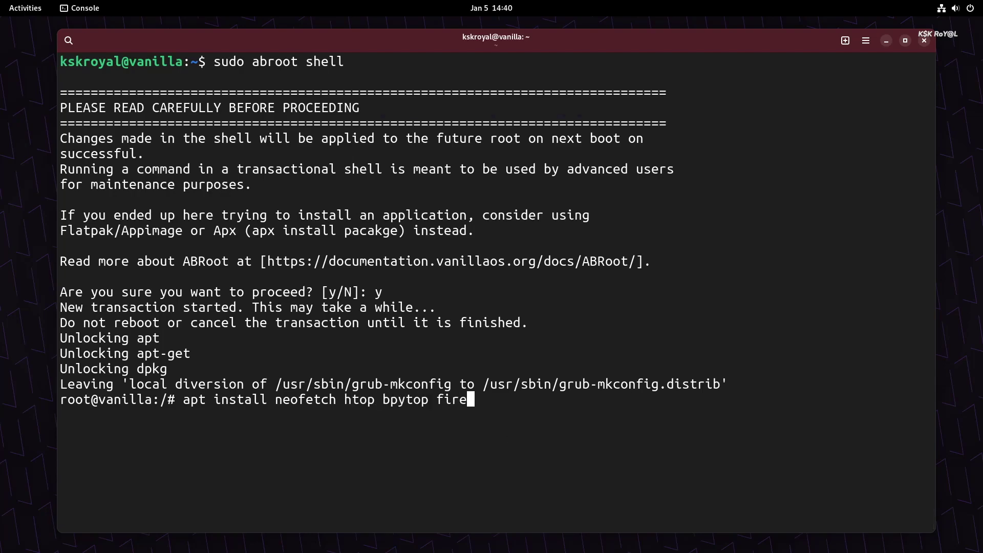
pyautogui.write('fox default-jdk')
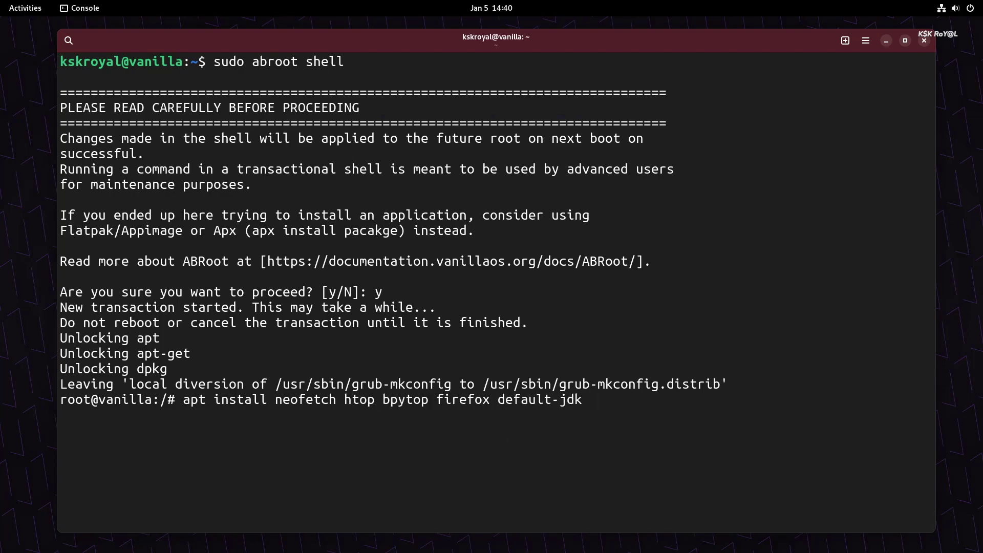
pyautogui.press('Return')
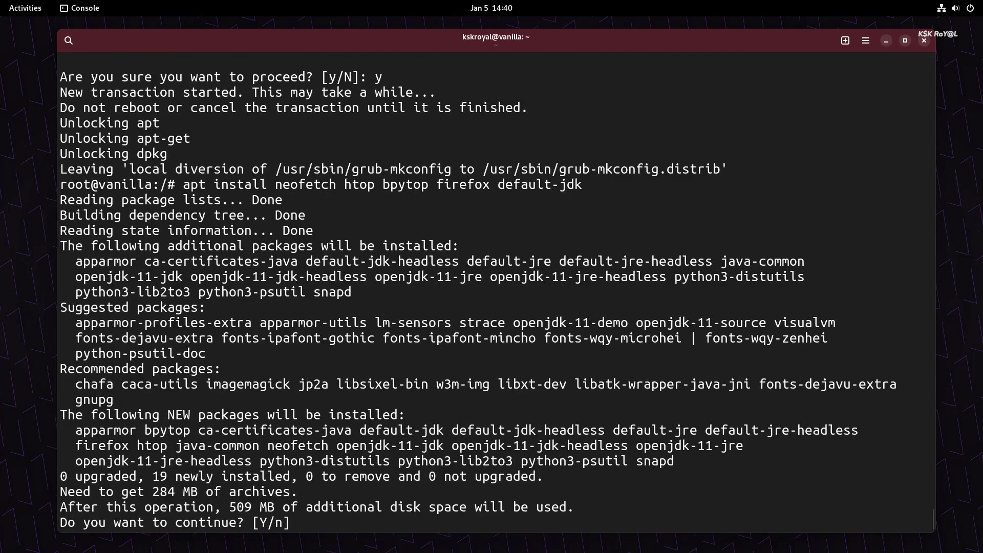
pyautogui.write('y')
pyautogui.press('Return')
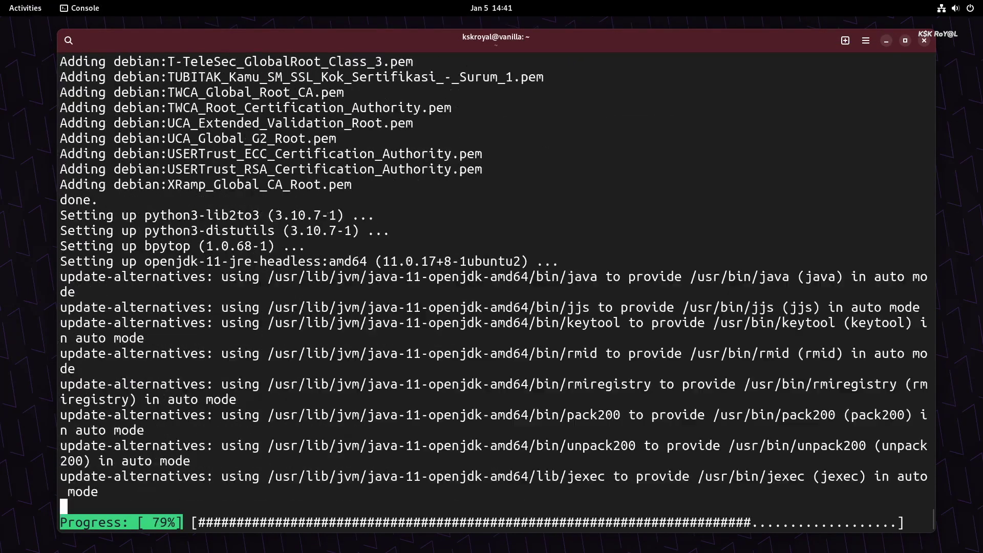
pyautogui.write('exit')
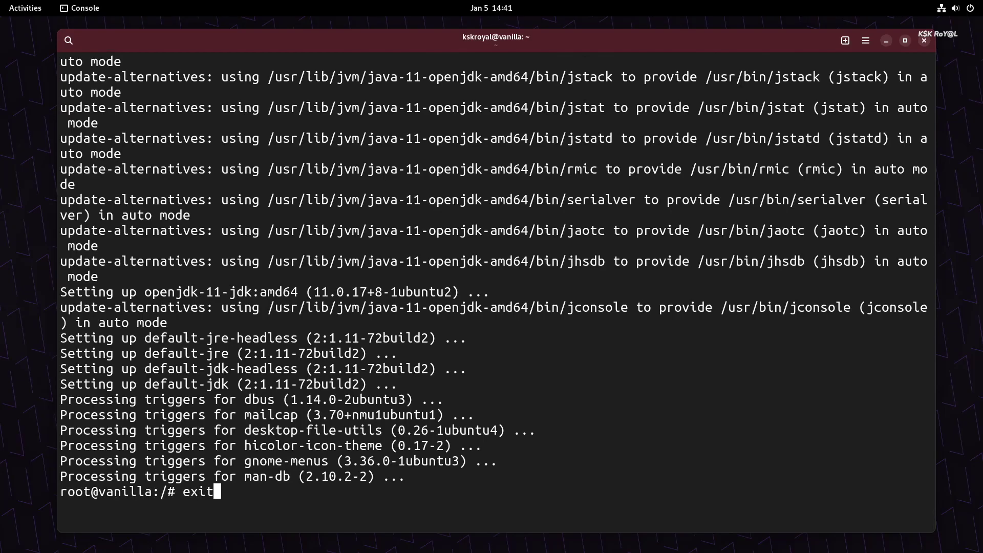
pyautogui.press('Return')
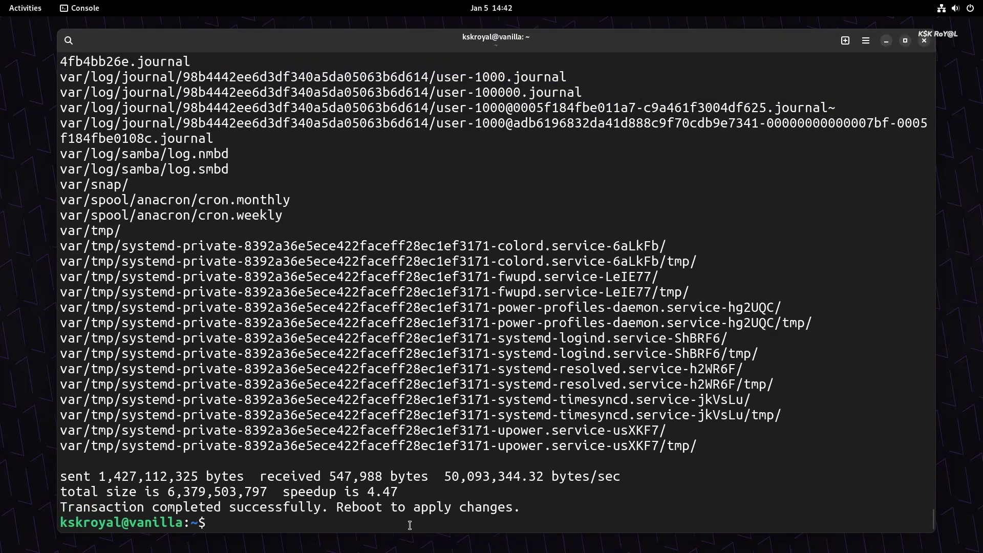
# Step: After rebooting, confirm the present root partition is b and the future one is a
pyautogui.write('reboot')
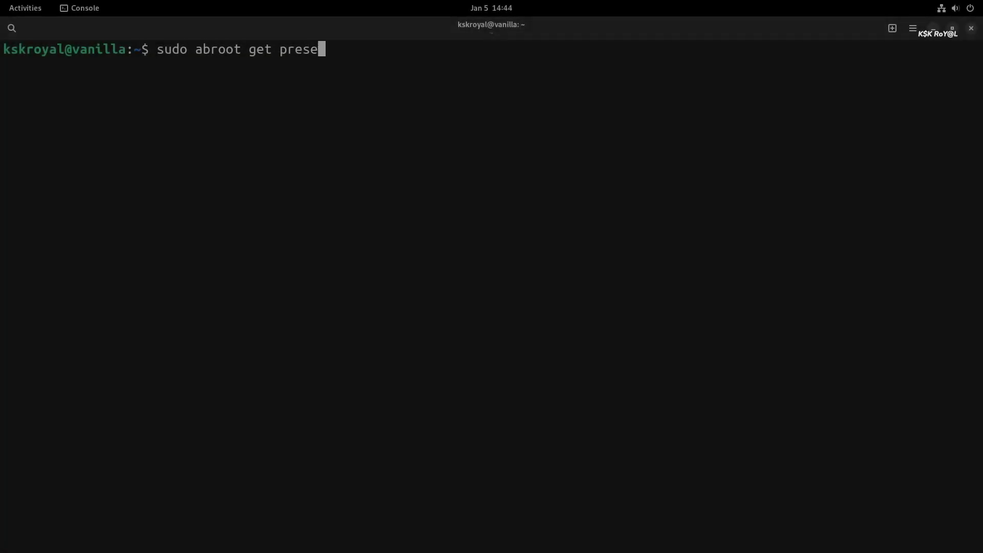
pyautogui.write('nt')
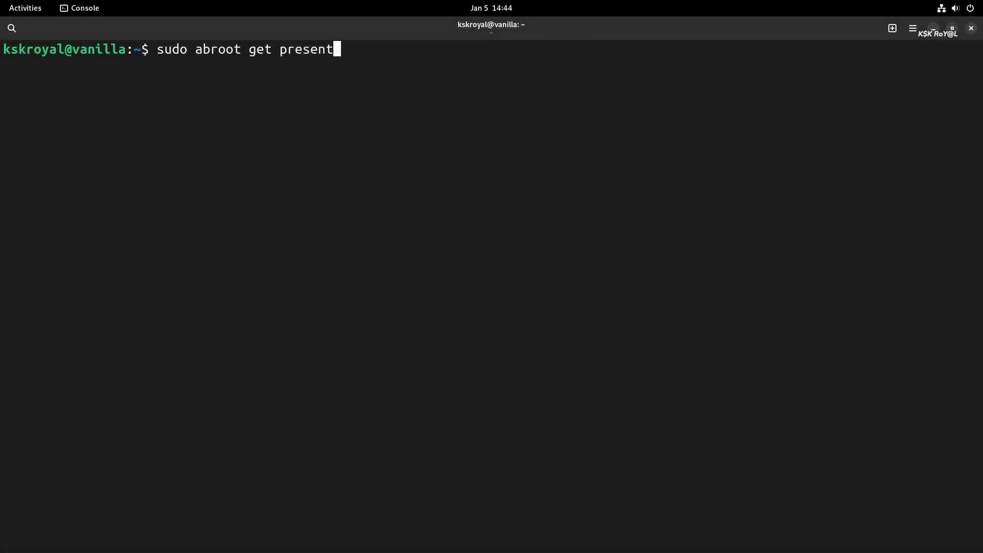
pyautogui.press('Return')
pyautogui.press('Return')
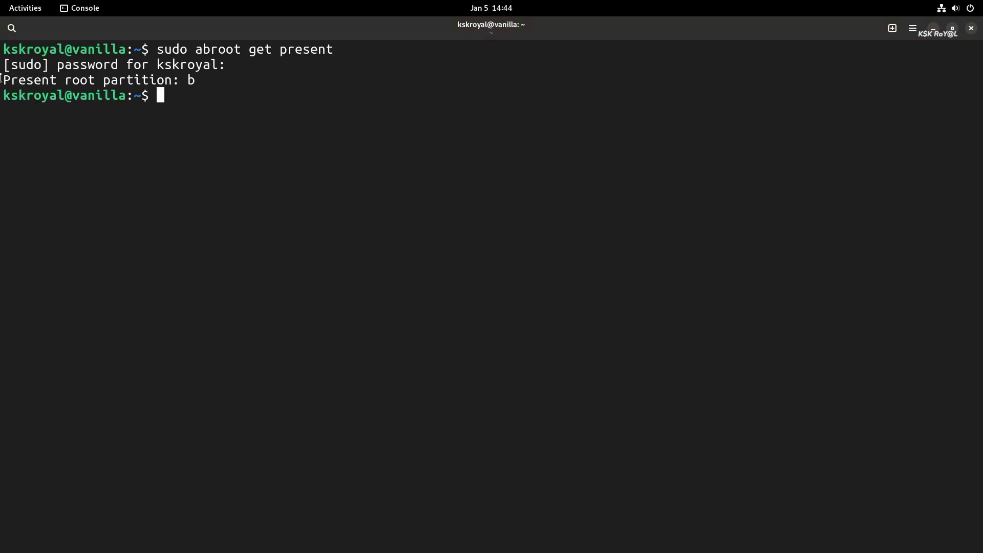
pyautogui.moveTo(0, 77); pyautogui.dragTo(127, 76)
pyautogui.click(82, 118)
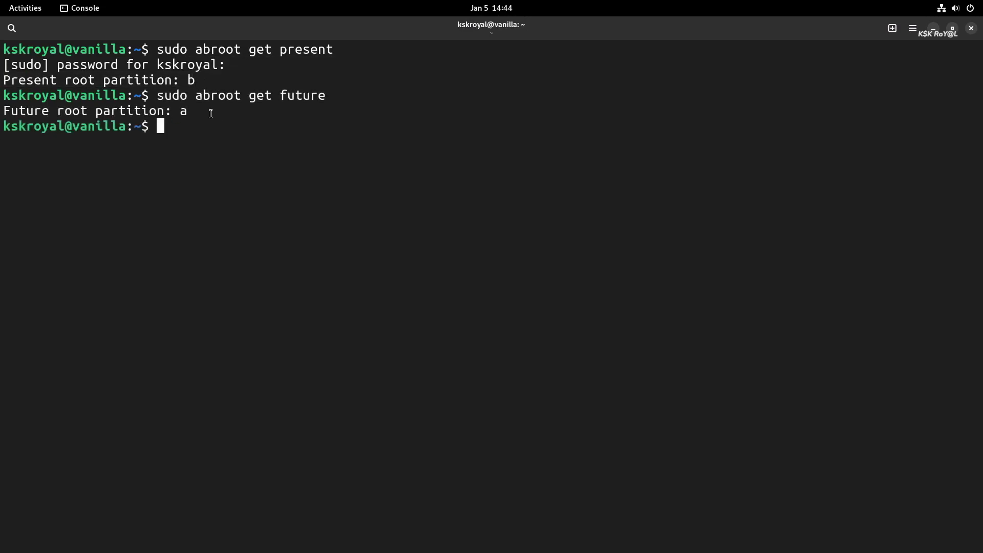
pyautogui.moveTo(209, 114); pyautogui.dragTo(11, 111)
pyautogui.click(440, 235)
# Step: Run neofetch for the system summary, then htop for the process list
pyautogui.write('neofetch')
pyautogui.press('Return')
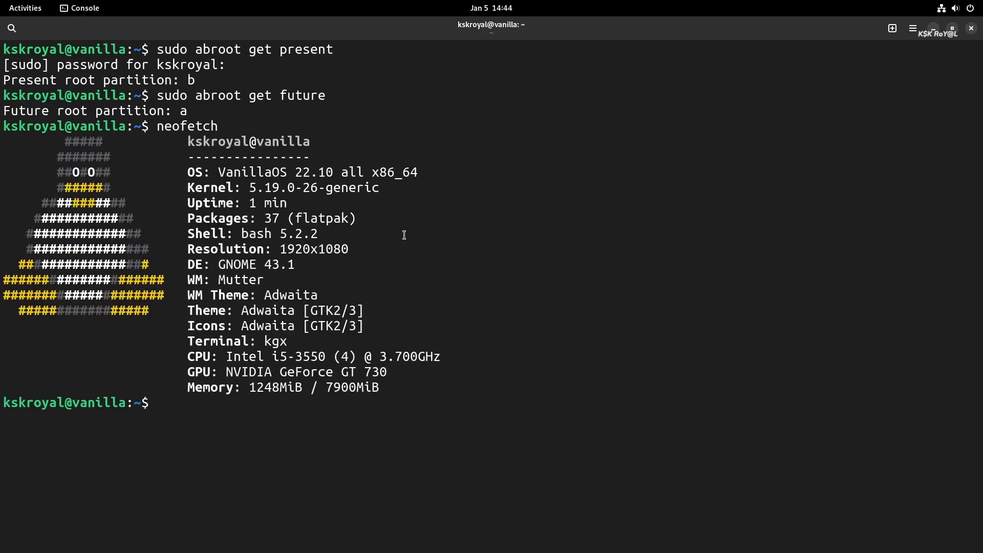
pyautogui.write('htop')
pyautogui.press('Return')
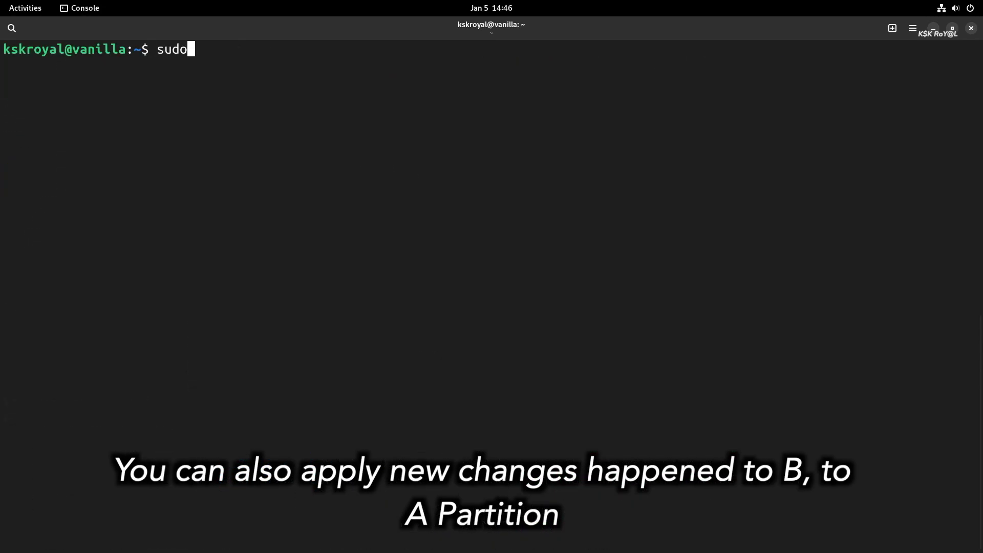
# Step: Run an empty sudo abroot shell transaction, answering y and exiting, until it completes successfully
pyautogui.write('abroot shell')
pyautogui.press('Return')
pyautogui.write('y')
pyautogui.press('Return')
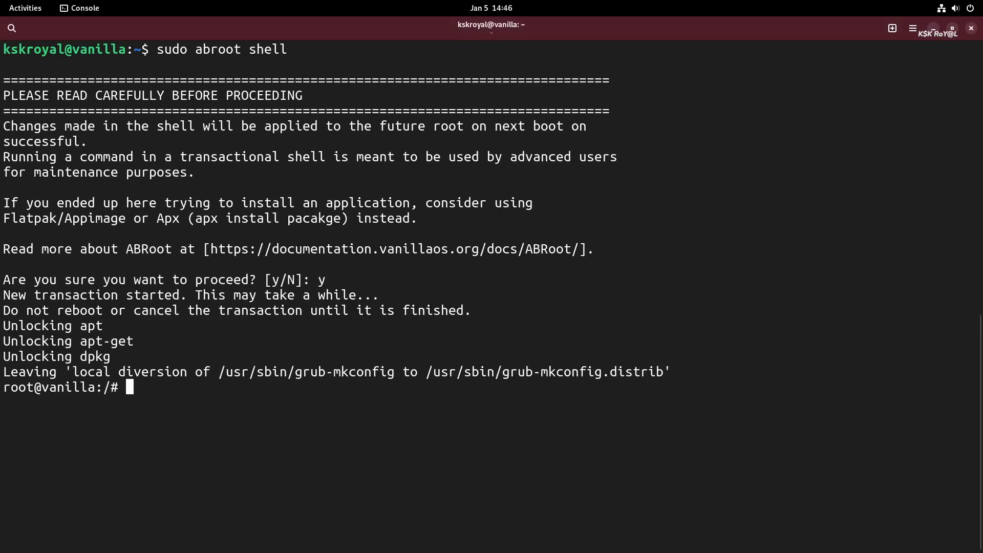
pyautogui.write('exit')
pyautogui.press('Return')
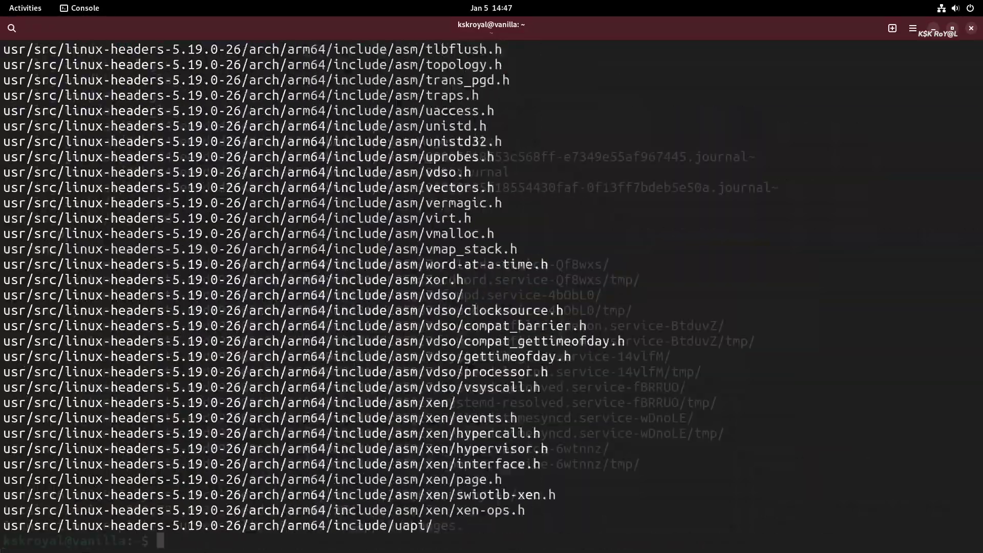
pyautogui.tripleClick(151, 528)
pyautogui.click(151, 529)
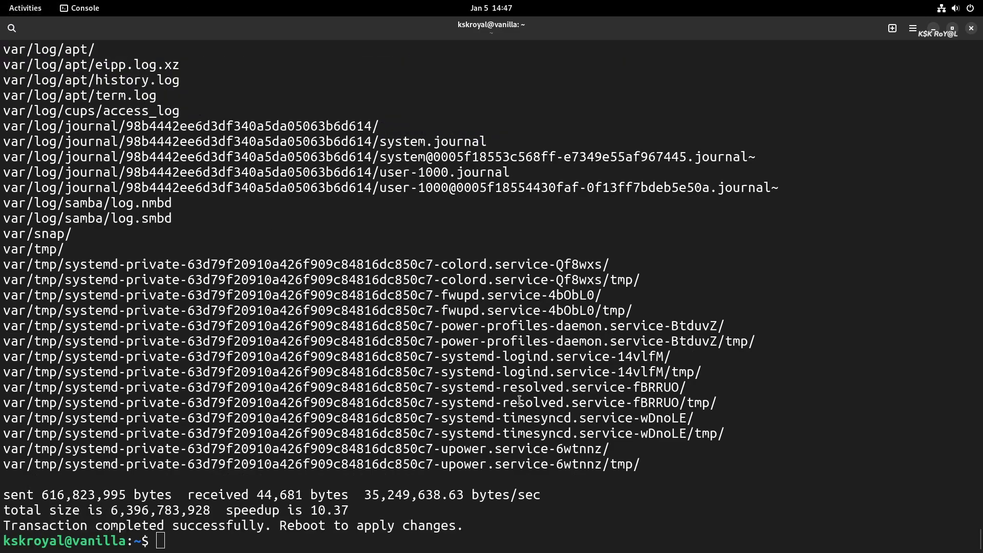
pyautogui.hotkey('ctrl', 'l')
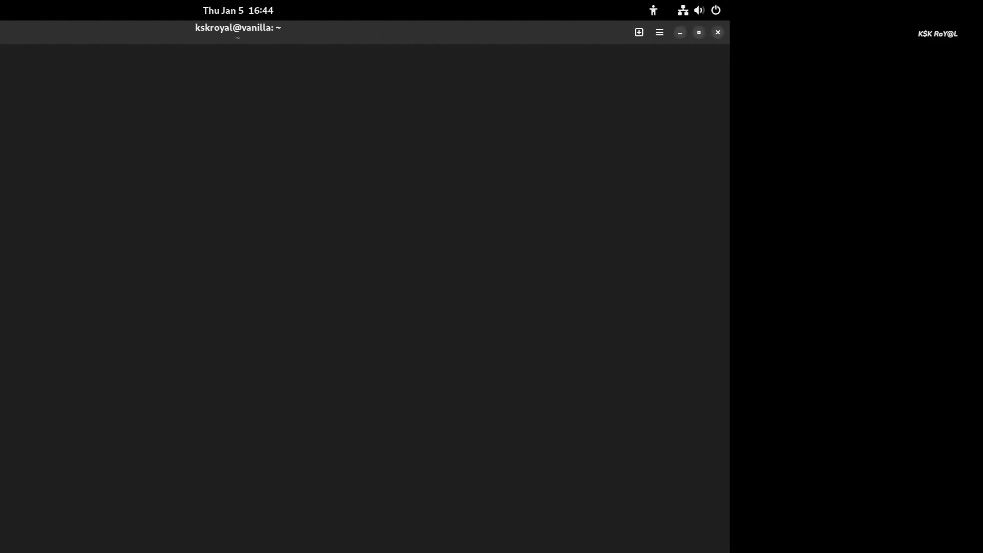
pyautogui.write('apx ')
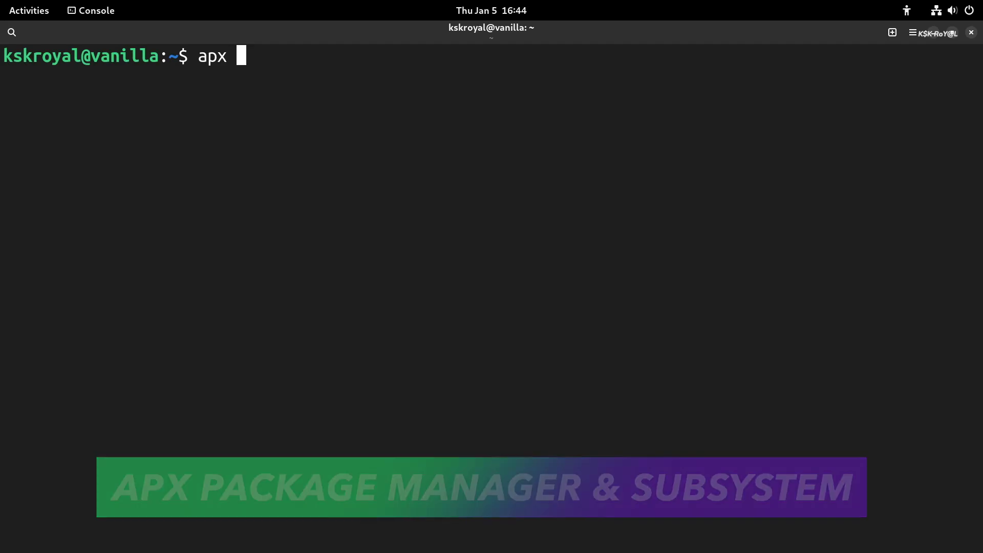
pyautogui.write('help')
# Step: Show the apx help reference and point out the version line reading apx 1.3.2
pyautogui.press('Return')
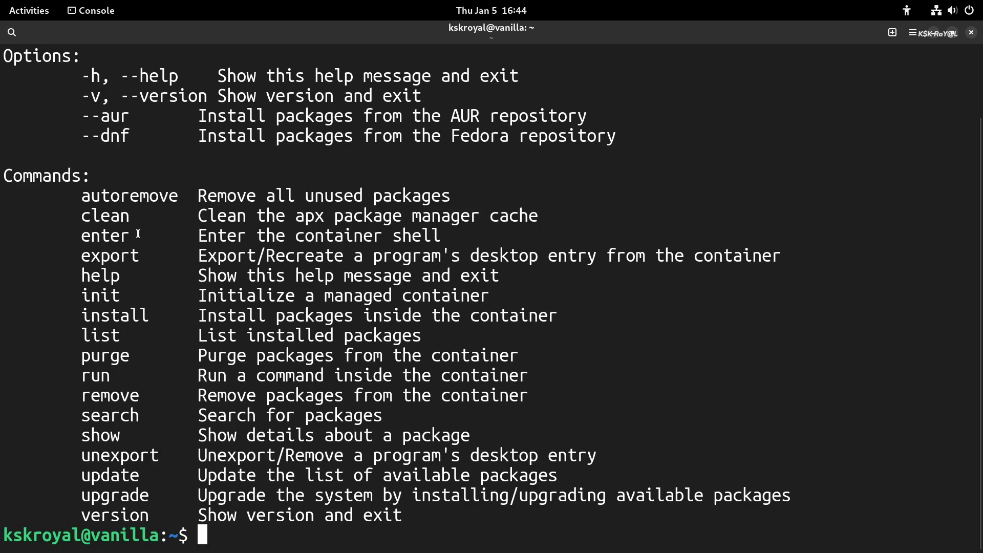
pyautogui.scroll(2, 146, 237)
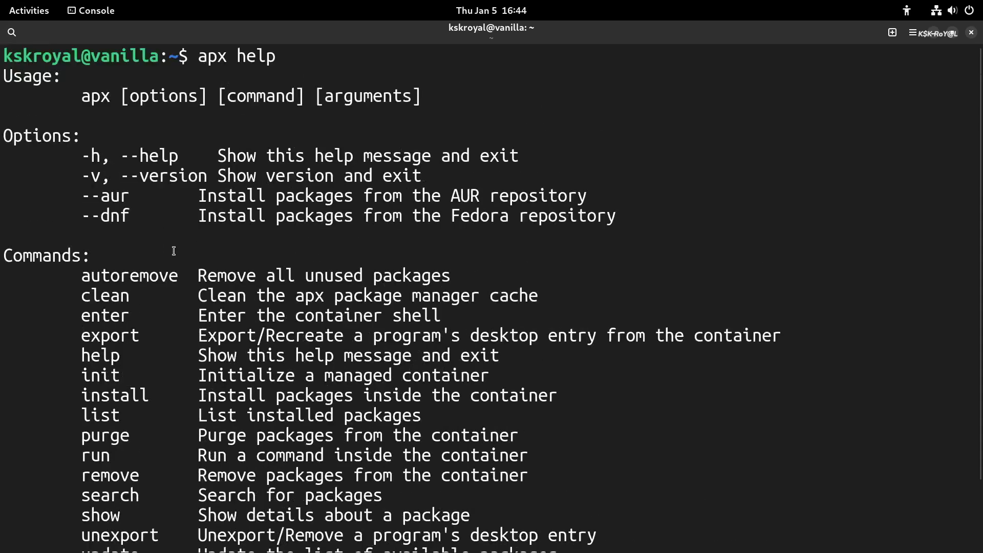
pyautogui.doubleClick(203, 54)
pyautogui.moveTo(279, 56); pyautogui.dragTo(199, 57)
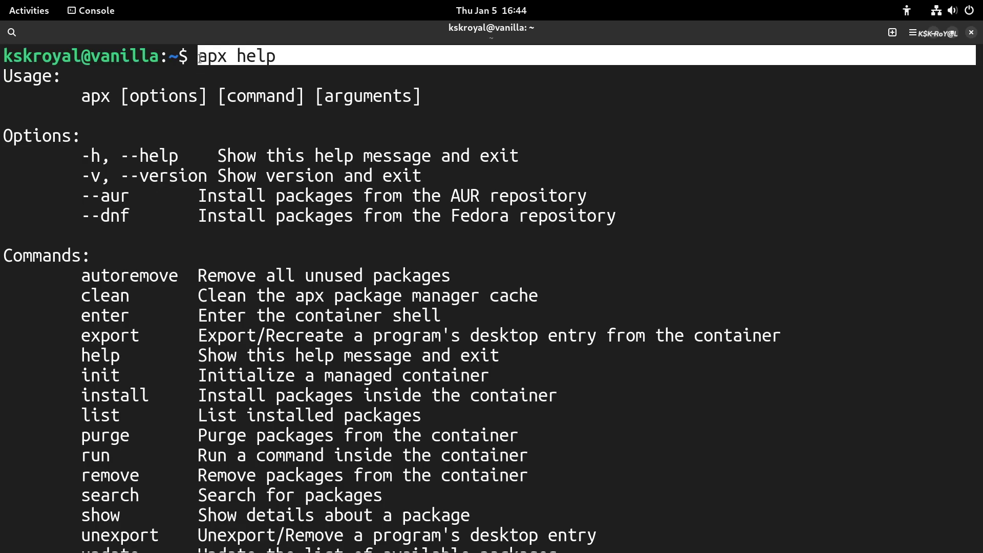
pyautogui.scroll(-2, 383, 388)
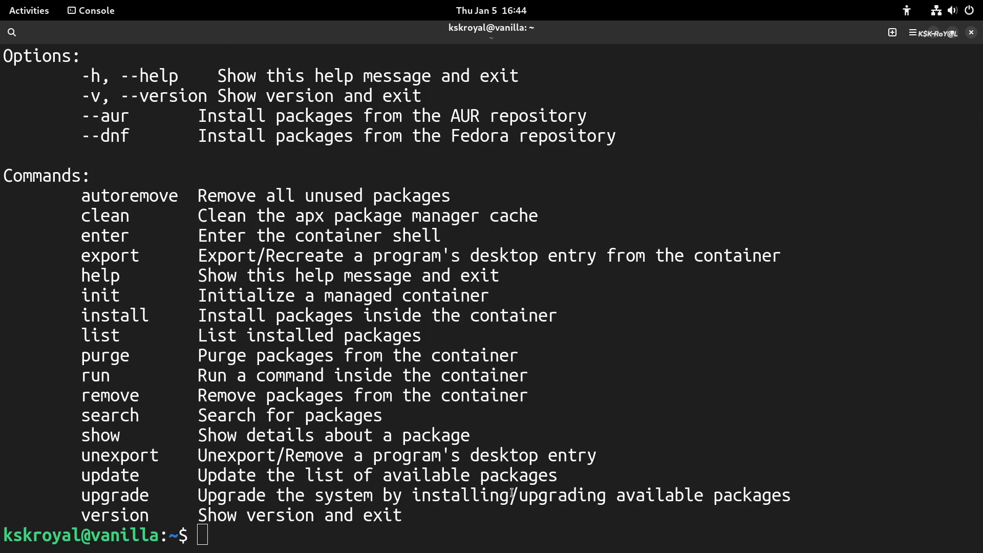
pyautogui.tripleClick(146, 137)
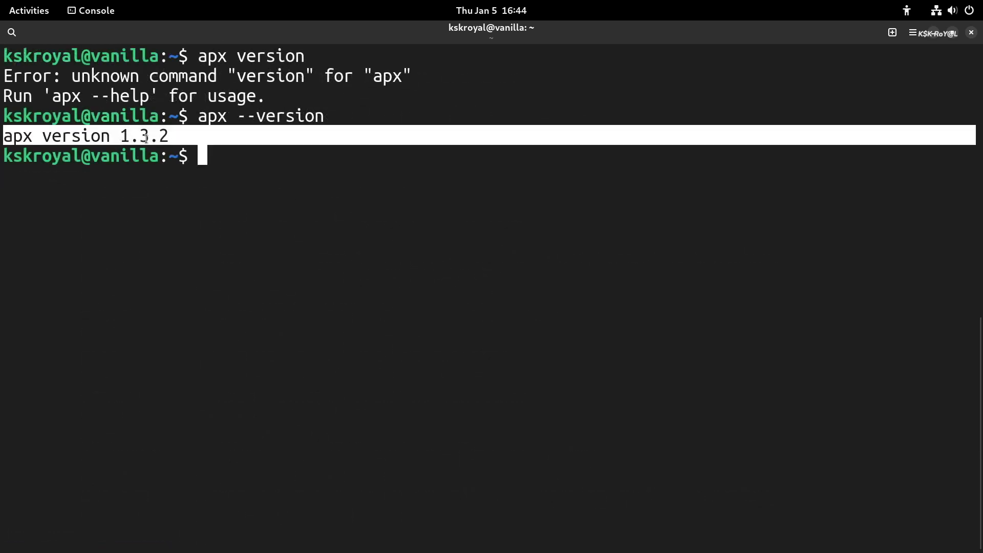
pyautogui.click(384, 231)
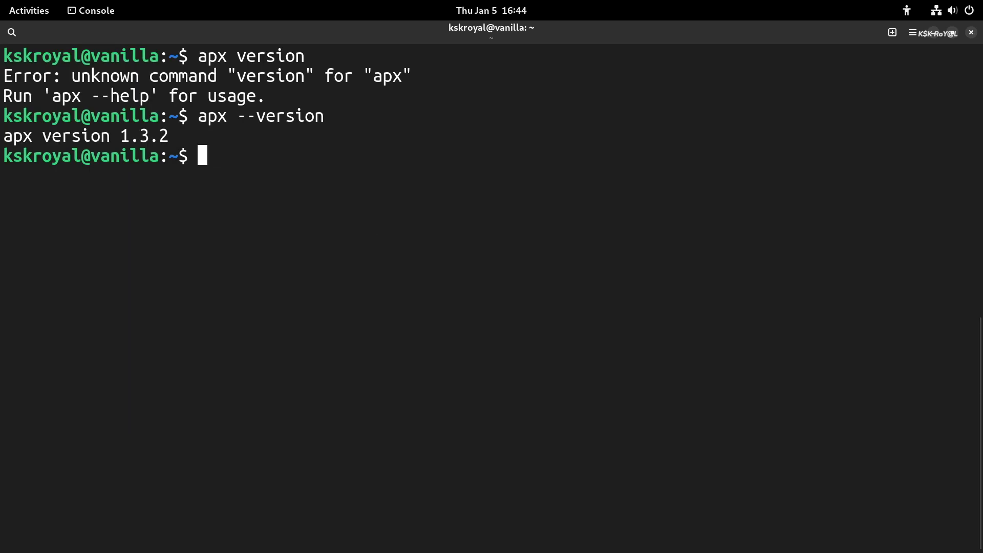
pyautogui.hotkey('ctrl', 'l')
pyautogui.write('apx init')
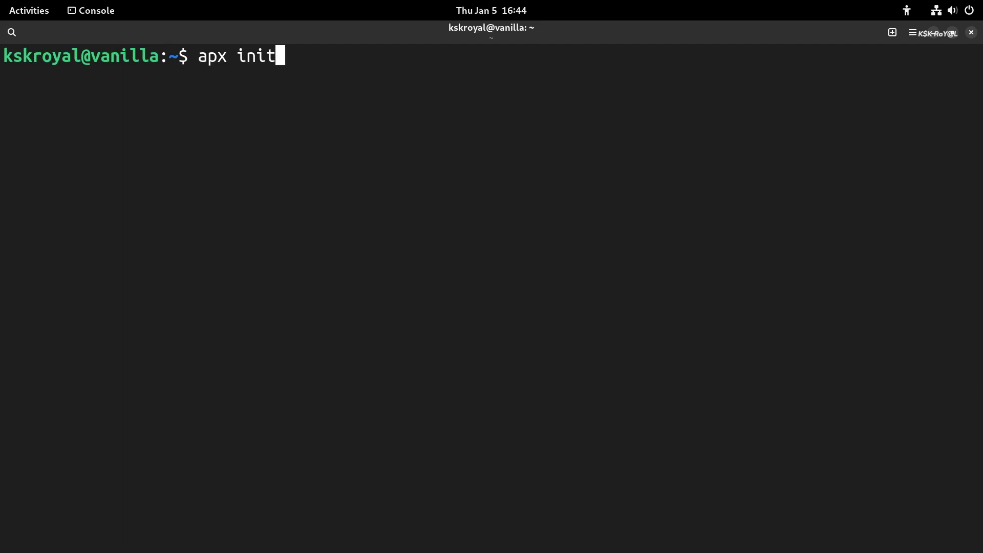
# Step: Initialize the apx container, then install neofetch and htop in it, exporting htop to applications
pyautogui.press('Return')
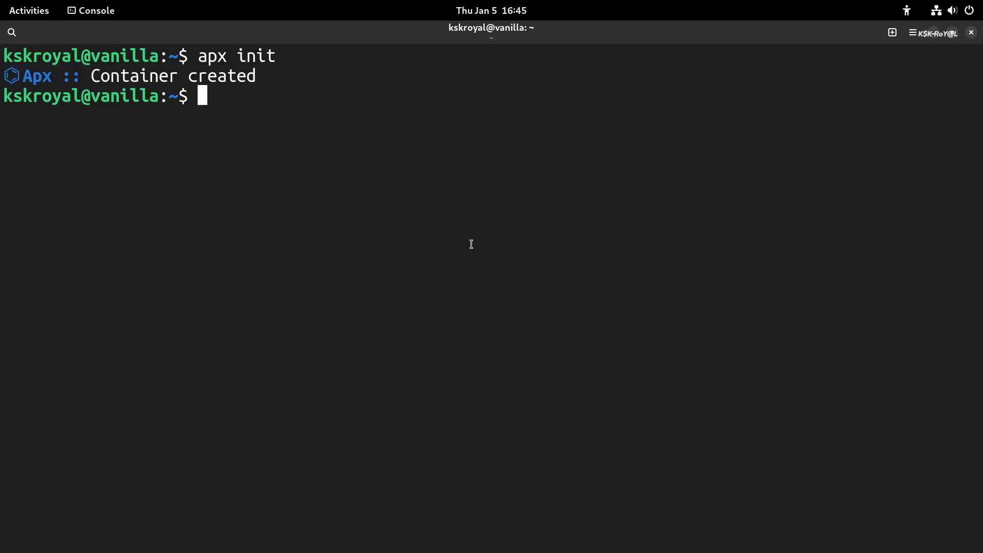
pyautogui.write('apx i')
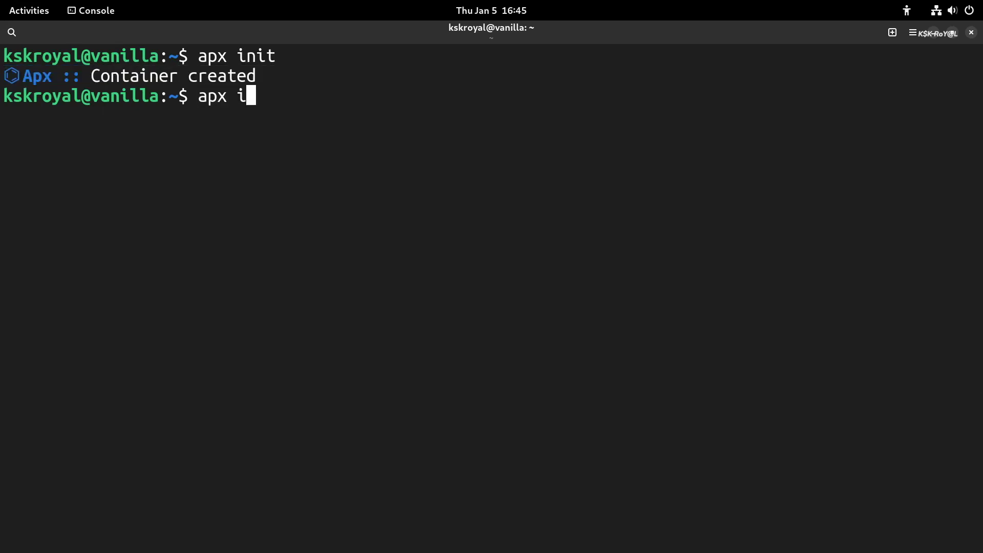
pyautogui.write('nstall neofet')
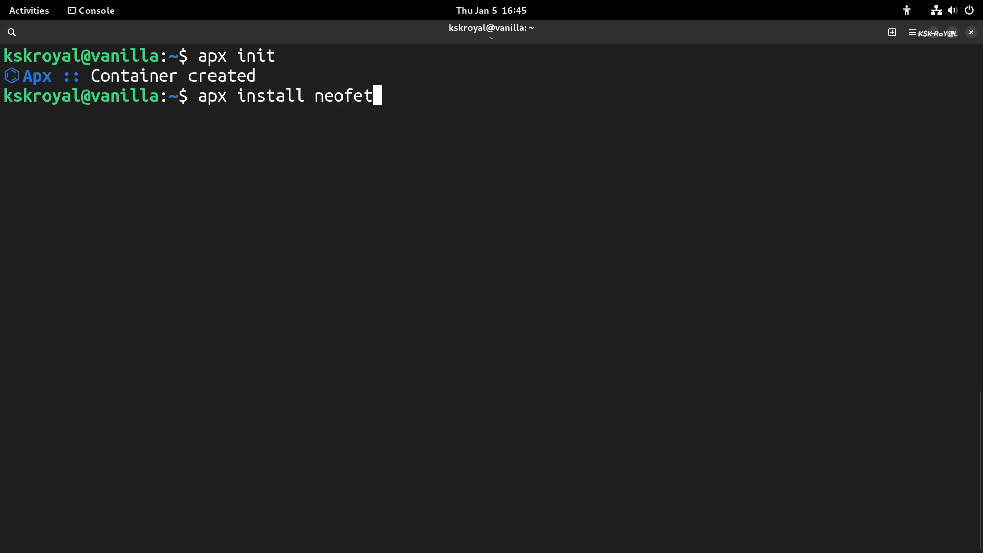
pyautogui.write('ch ')
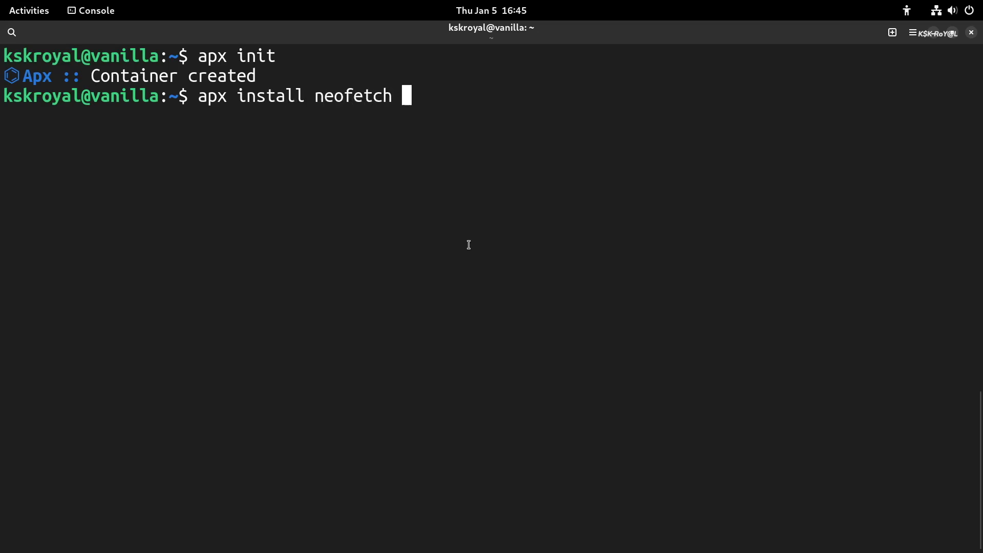
pyautogui.write('htop')
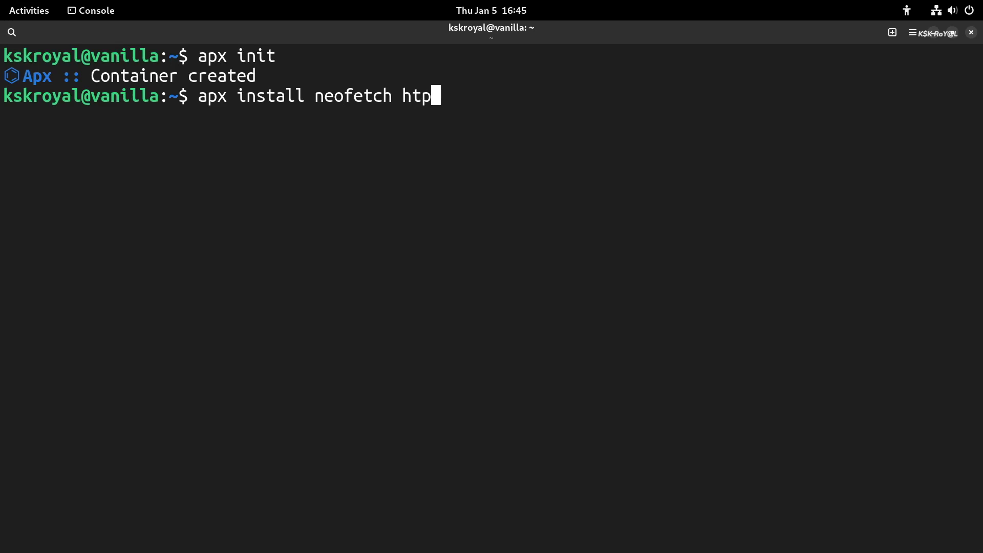
pyautogui.press('BackSpace')
pyautogui.write('op')
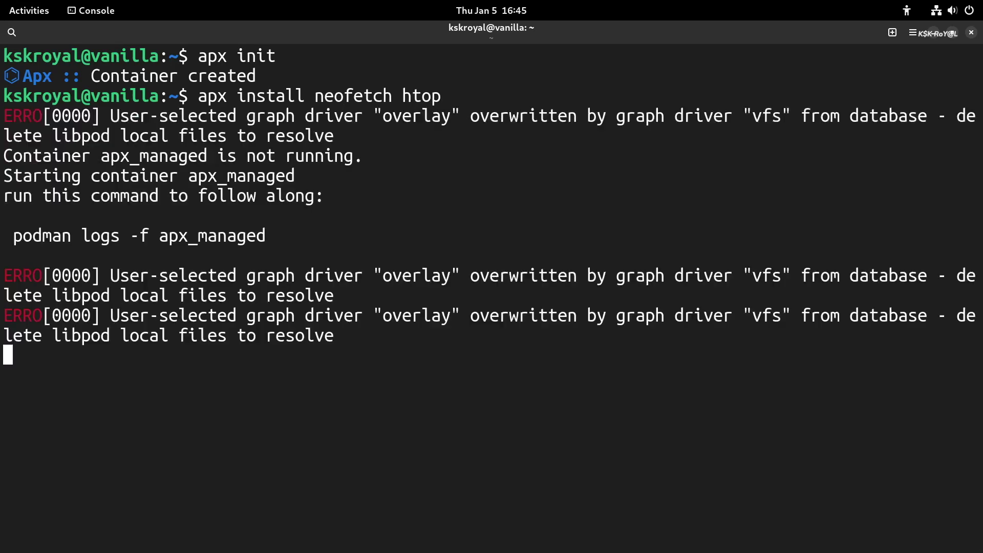
pyautogui.write('y')
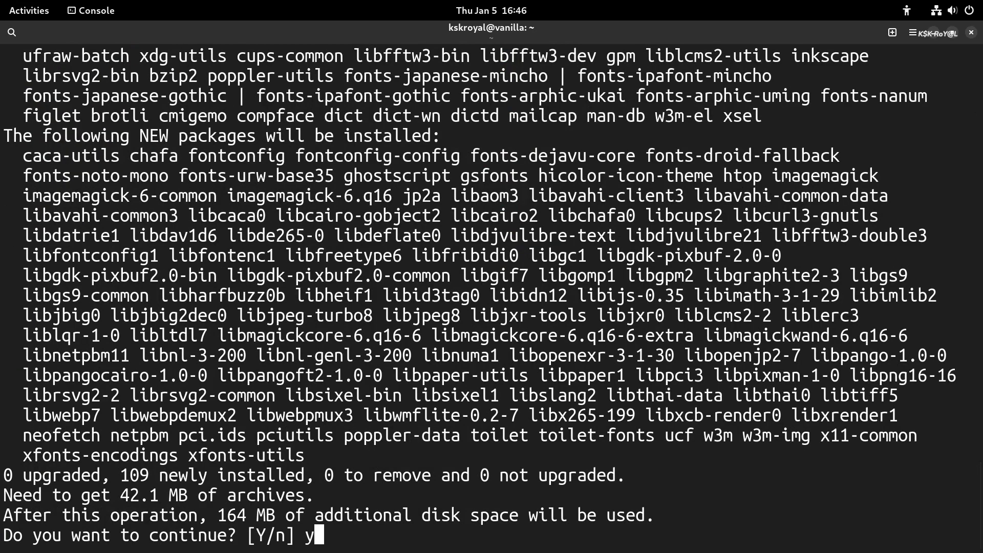
pyautogui.press('Return')
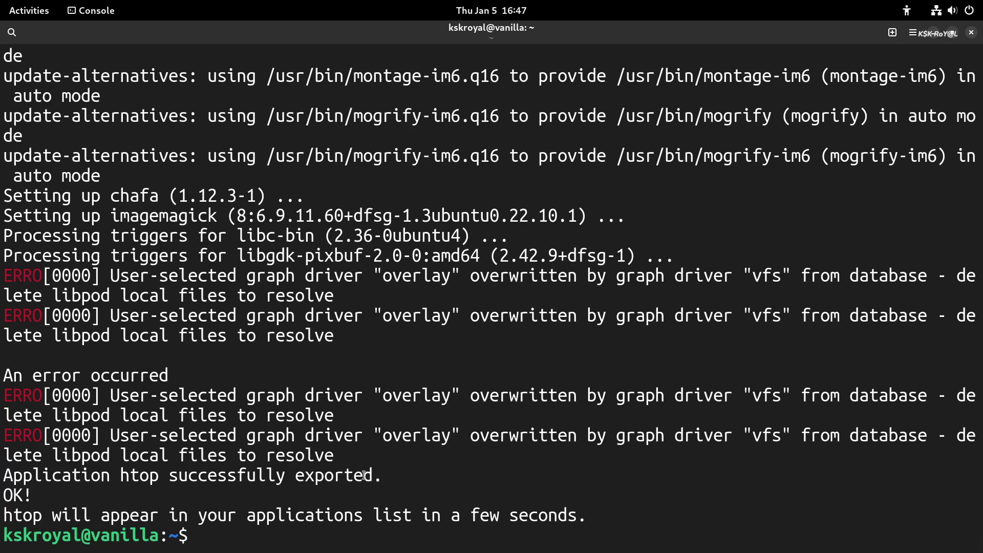
pyautogui.tripleClick(178, 514)
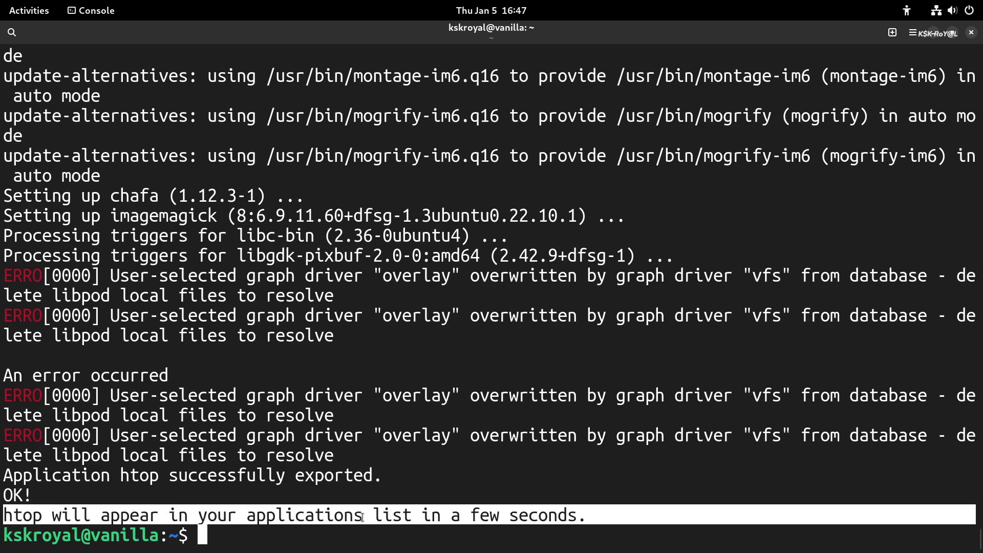
# Step: Run neofetch through apx run to show the system info from OS to Memory
pyautogui.hotkey('ctrl', 'l')
pyautogui.write('apx run neofetch')
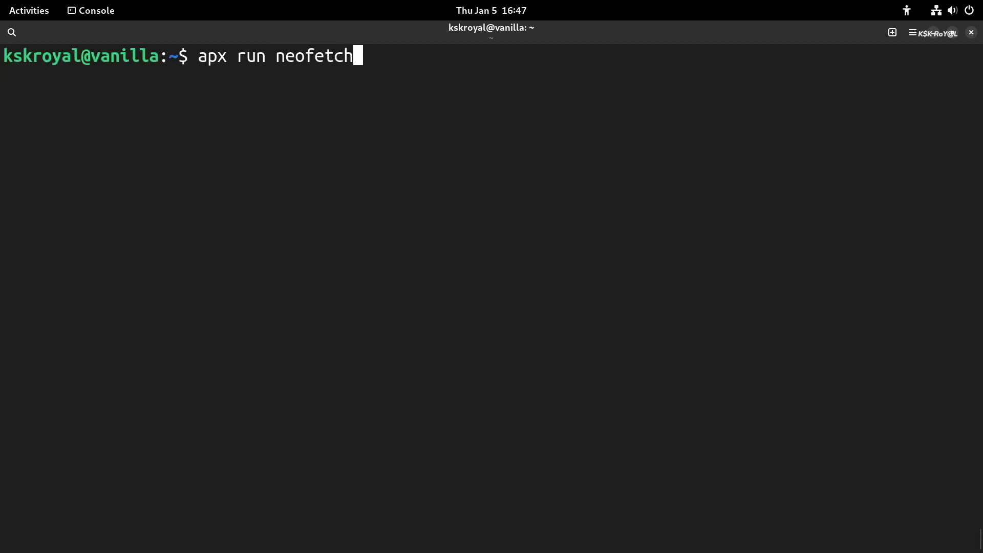
pyautogui.press('Return')
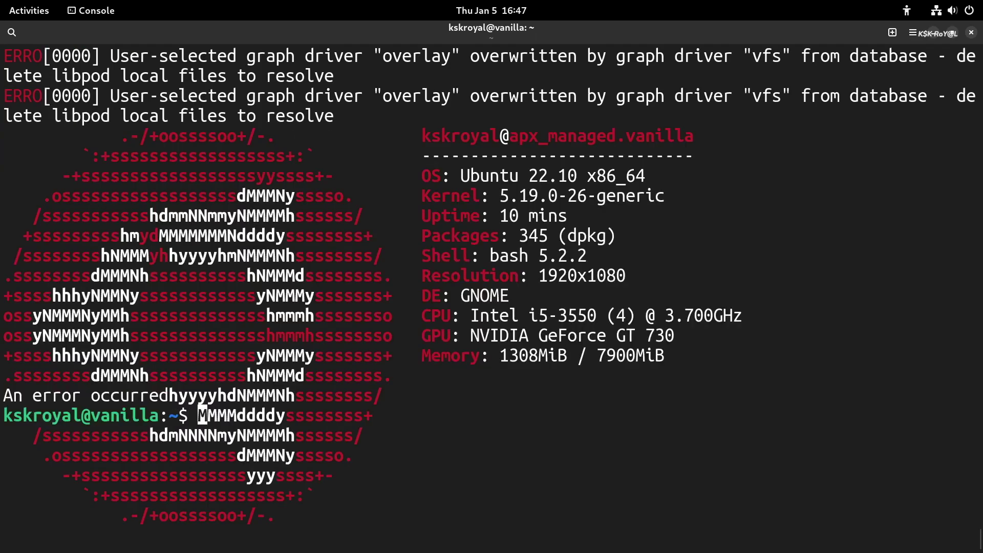
pyautogui.moveTo(416, 175); pyautogui.dragTo(734, 356)
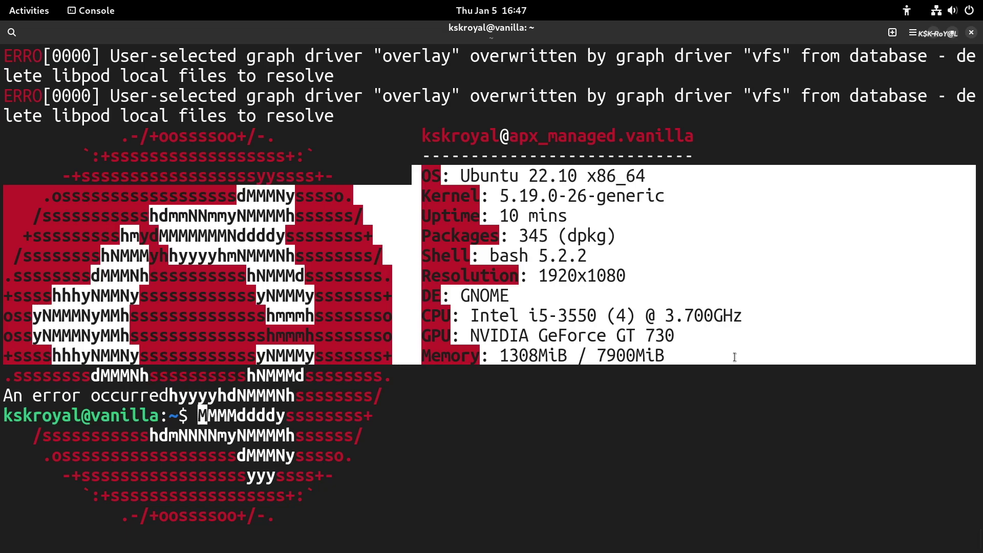
pyautogui.click(629, 395)
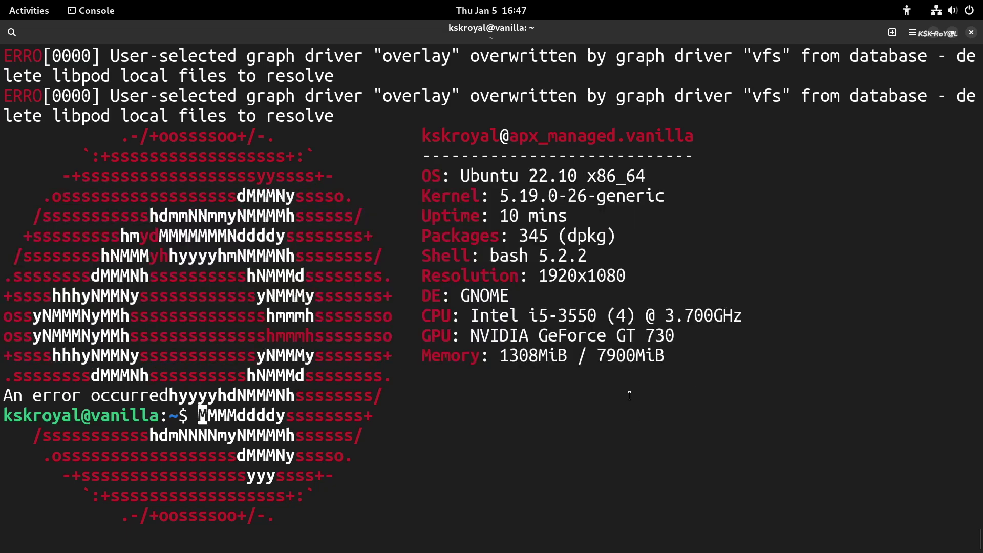
# Step: Enter the apx_managed container shell with apx enter and run neofetch inside it
pyautogui.hotkey('ctrl', 'l')
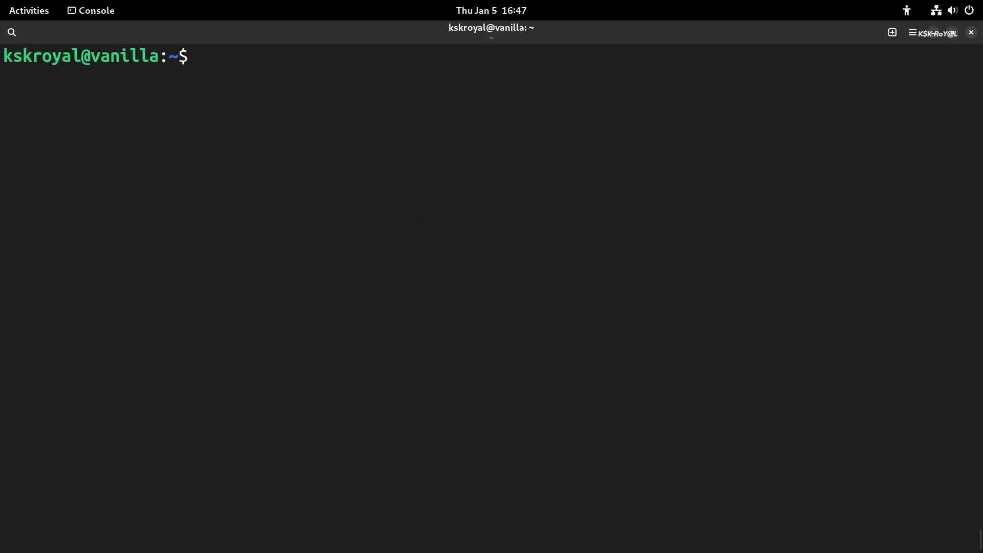
pyautogui.write('apx enter')
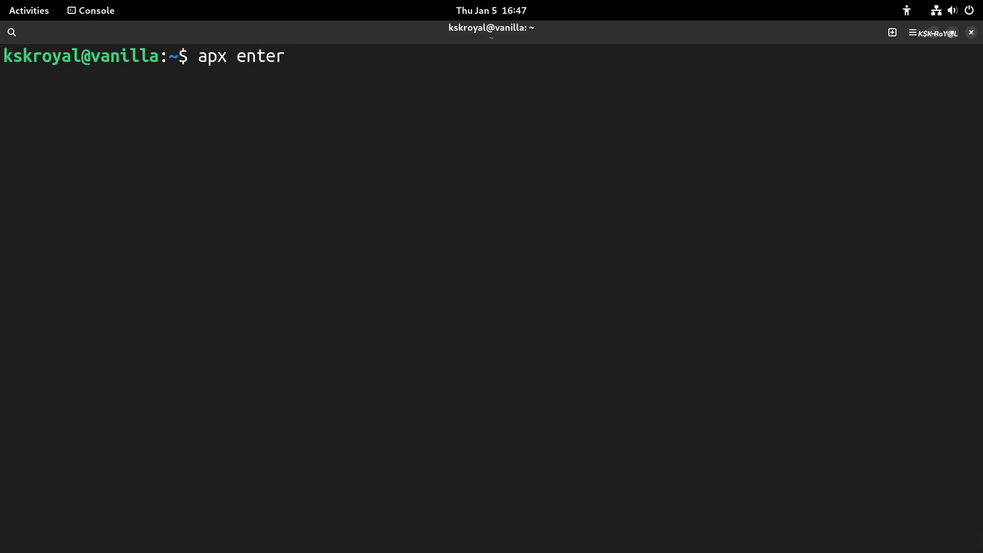
pyautogui.press('Return')
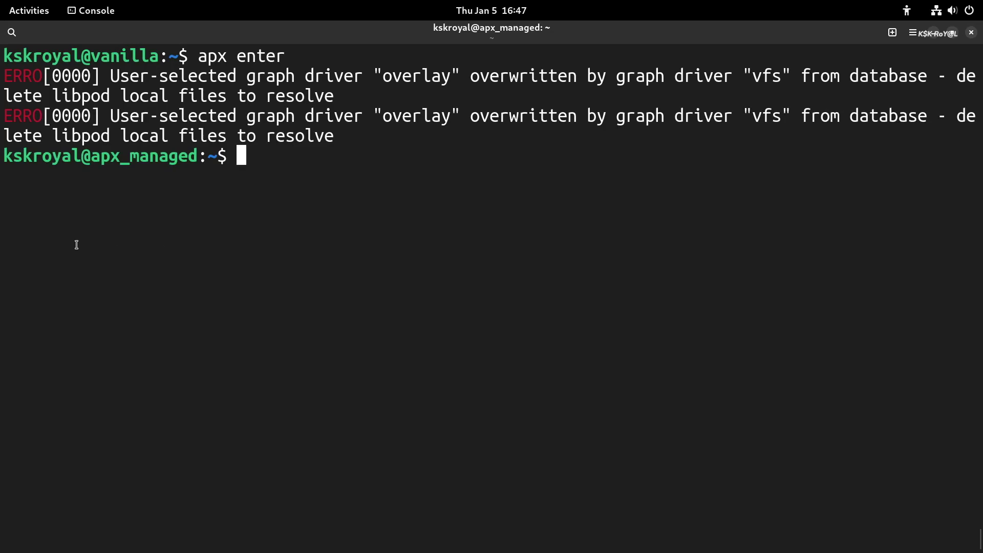
pyautogui.moveTo(84, 160); pyautogui.dragTo(197, 152)
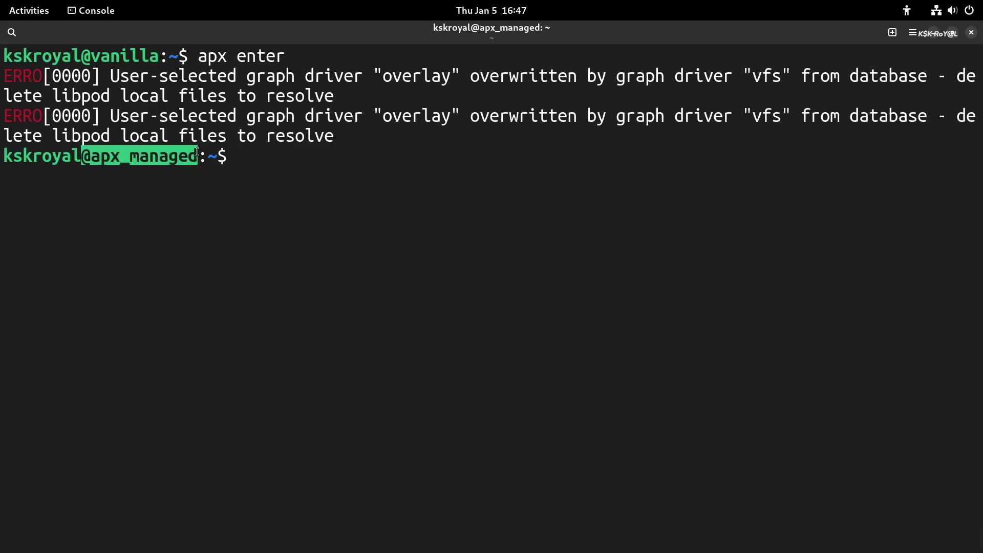
pyautogui.click(329, 201)
pyautogui.write('neofetch')
pyautogui.press('Return')
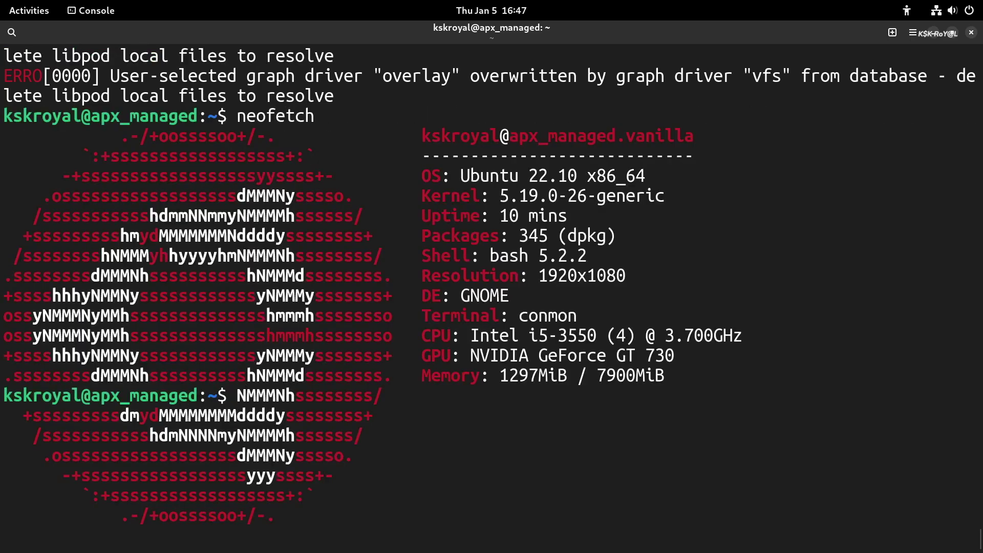
pyautogui.hotkey('ctrl', 'l')
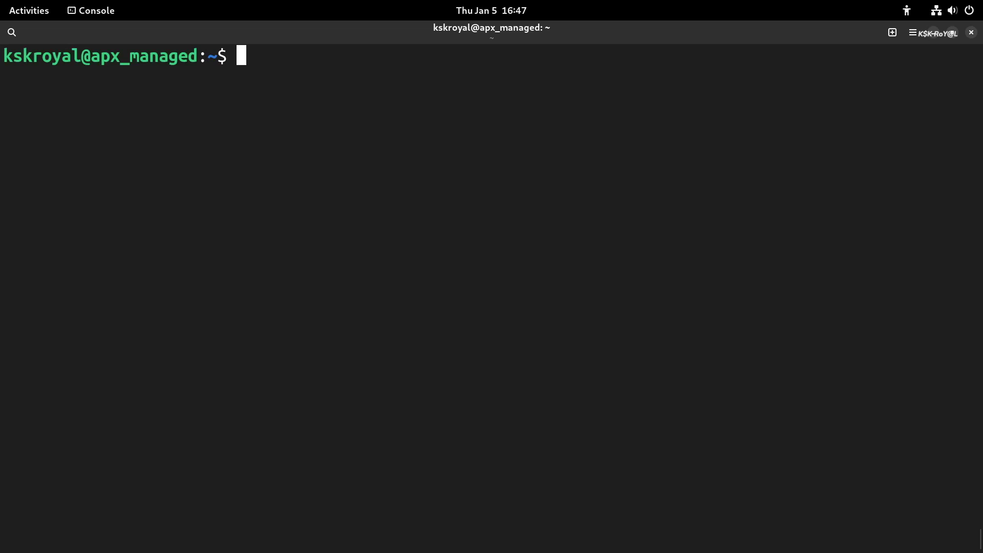
# Step: Run htop, then install GIMP in the container with sudo apt install gimp
pyautogui.write('htop')
pyautogui.press('Return')
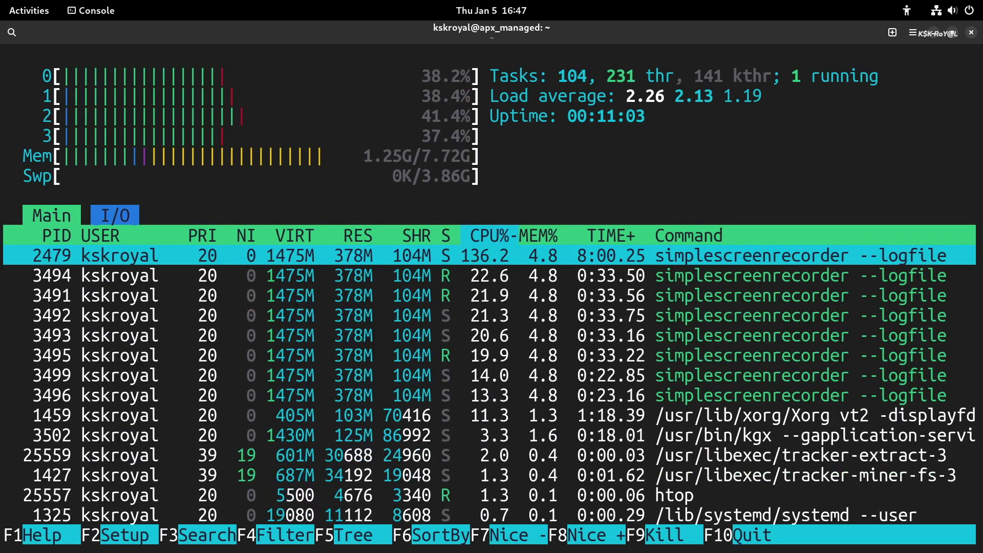
pyautogui.write('qapt install gimp')
pyautogui.press('Home')
pyautogui.write('sudo')
pyautogui.press('Return')
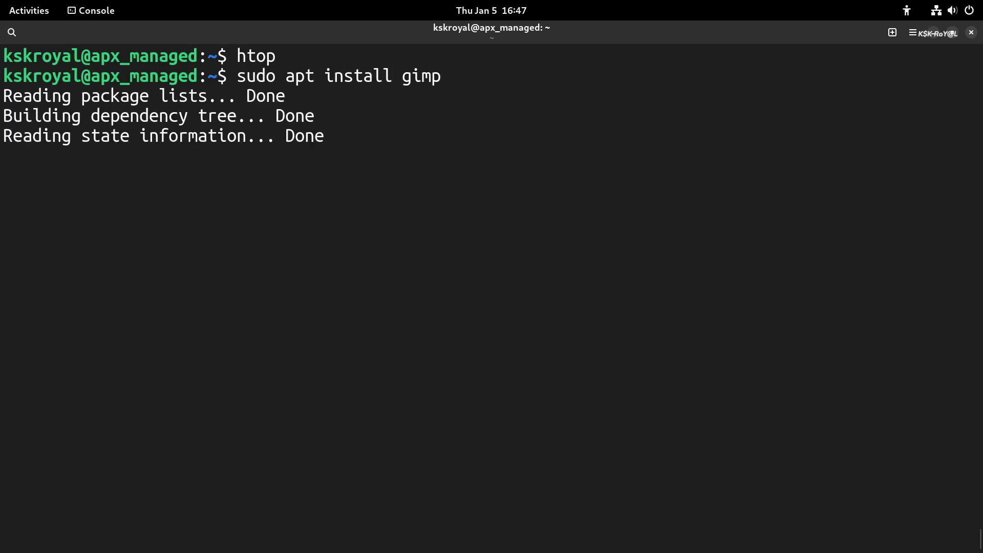
pyautogui.write('y')
pyautogui.press('Return')
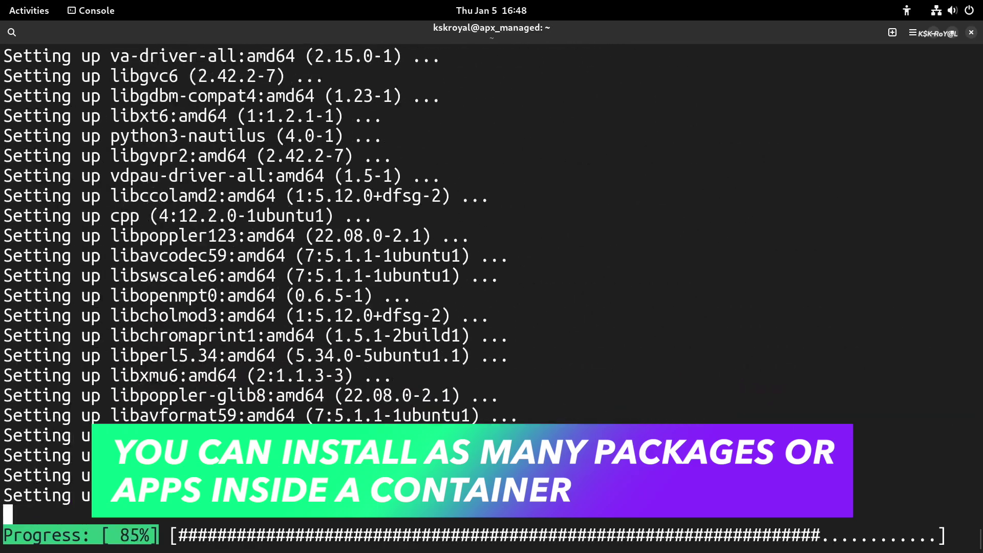
# Step: Launch GIMP 2.10 from the container shell
pyautogui.hotkey('ctrl', 'l')
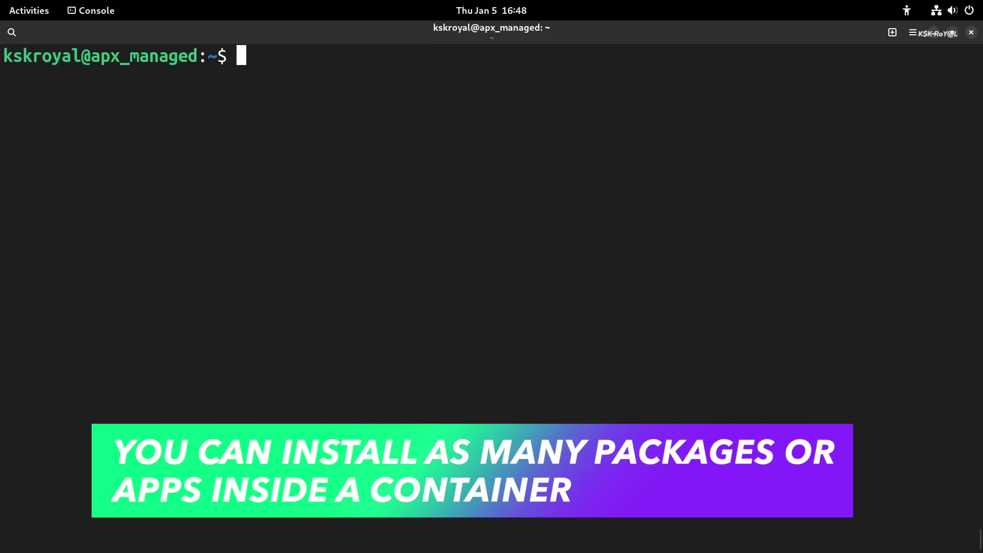
pyautogui.write('gimp')
pyautogui.press('Return')
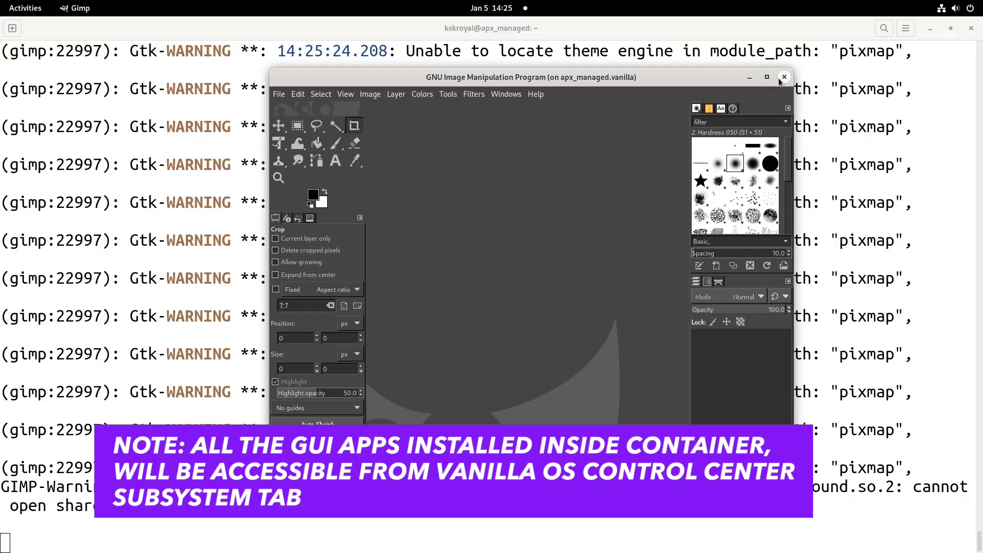
# Step: Close GIMP and create the Arch Linux container from Control Center's Sub System page
pyautogui.click(784, 77)
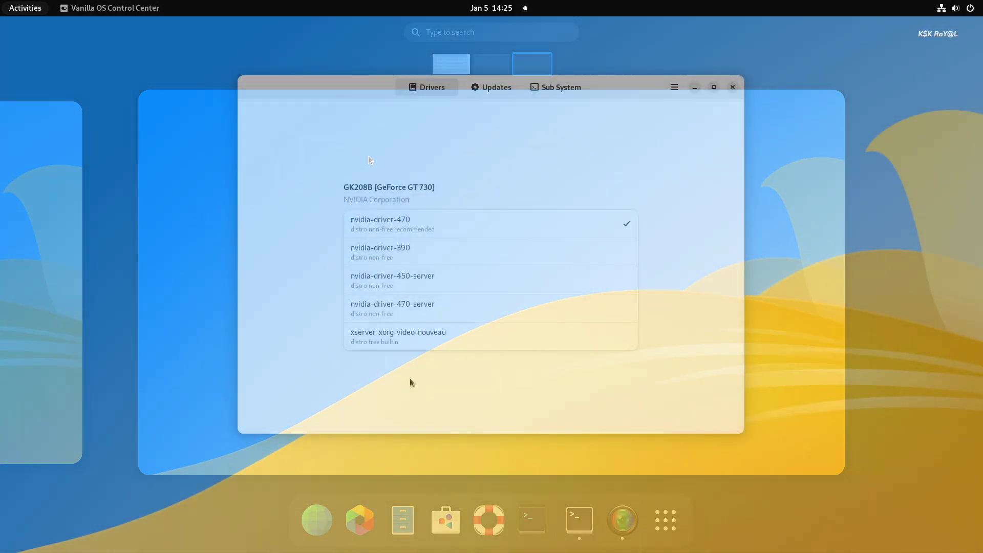
pyautogui.click(410, 382)
pyautogui.click(548, 92)
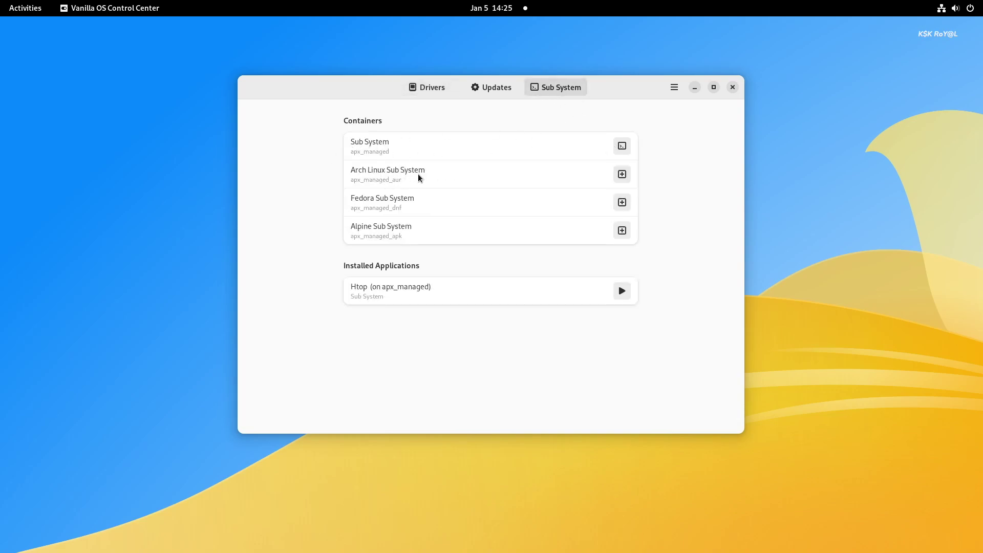
pyautogui.click(622, 174)
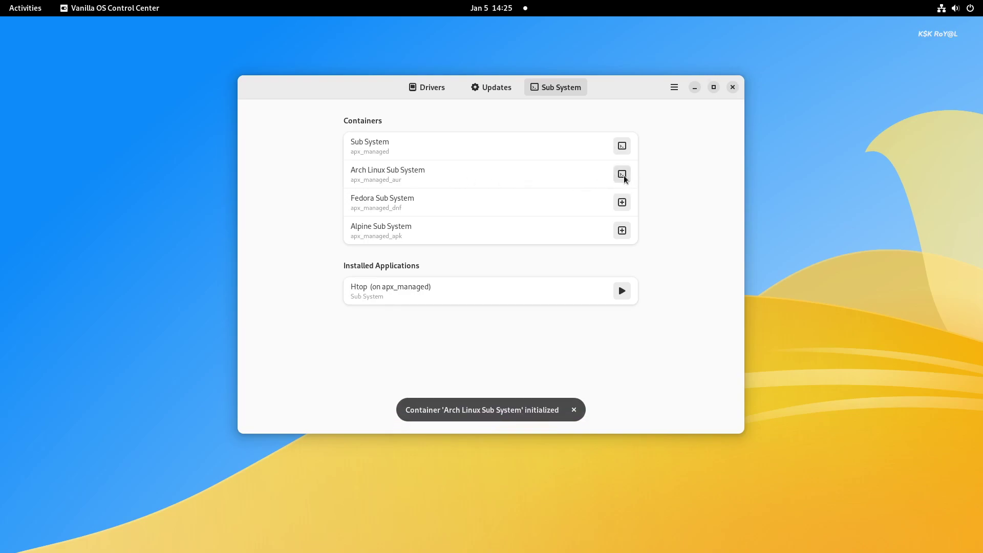
pyautogui.click(622, 175)
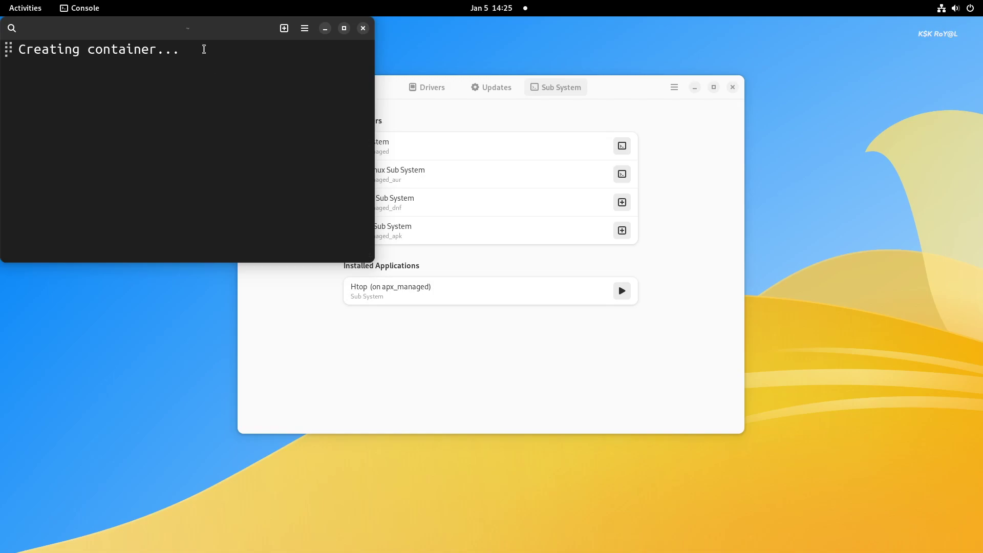
# Step: Create the Fedora container, then close both console windows once creation finishes
pyautogui.click(609, 101)
pyautogui.moveTo(586, 94); pyautogui.dragTo(725, 102)
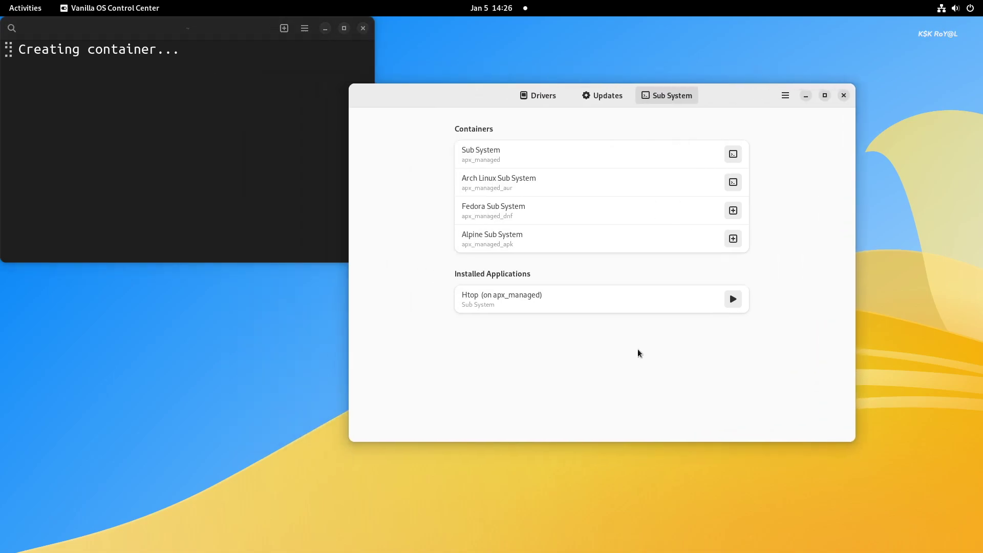
pyautogui.click(732, 211)
pyautogui.moveTo(278, 60); pyautogui.dragTo(282, 291)
pyautogui.moveTo(441, 96); pyautogui.dragTo(533, 106)
pyautogui.click(226, 164)
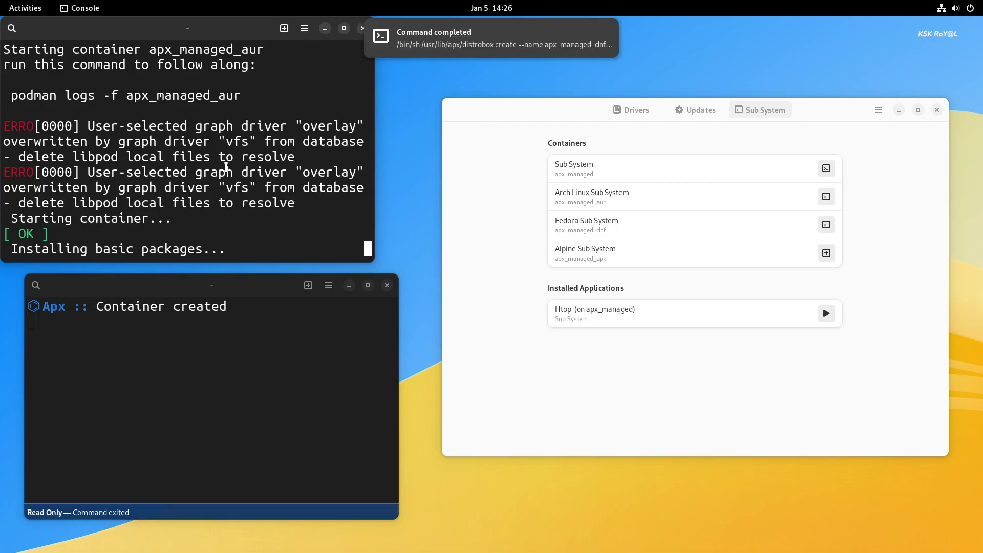
pyautogui.click(334, 401)
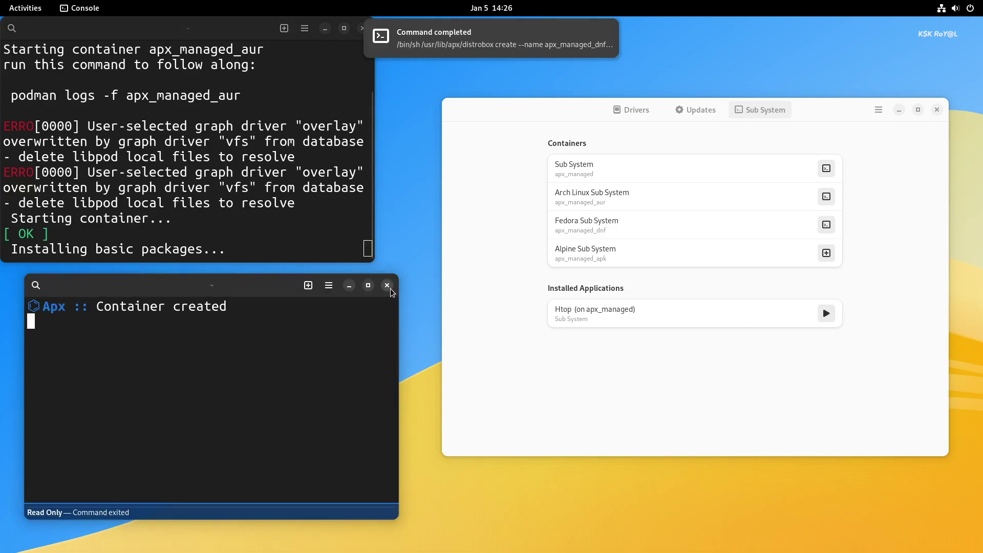
pyautogui.click(388, 287)
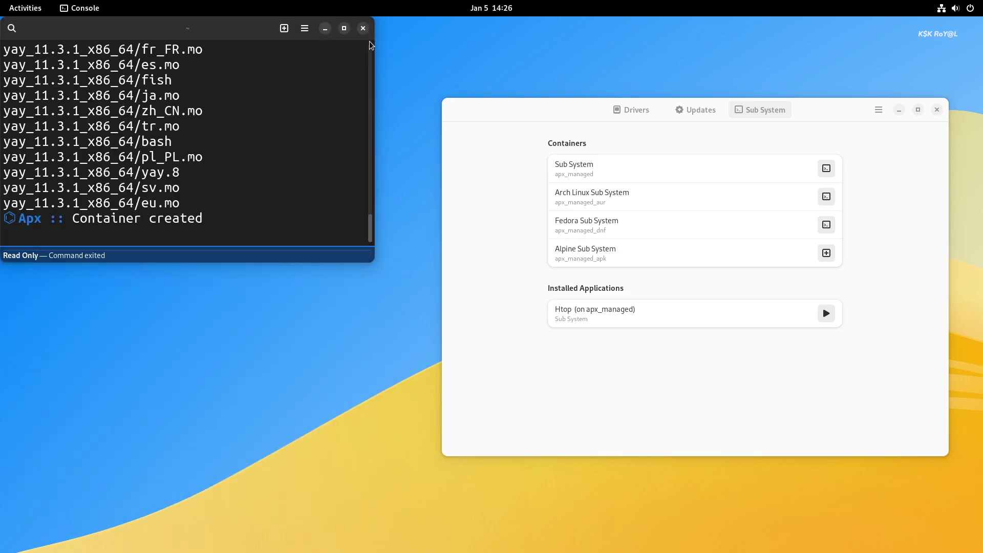
pyautogui.click(363, 28)
# Step: In an Arch Linux subsystem shell, print /etc/os-release and sync packages with sudo pacman -Sy
pyautogui.moveTo(858, 109); pyautogui.dragTo(648, 80)
pyautogui.click(632, 173)
pyautogui.moveTo(494, 259); pyautogui.dragTo(869, 512)
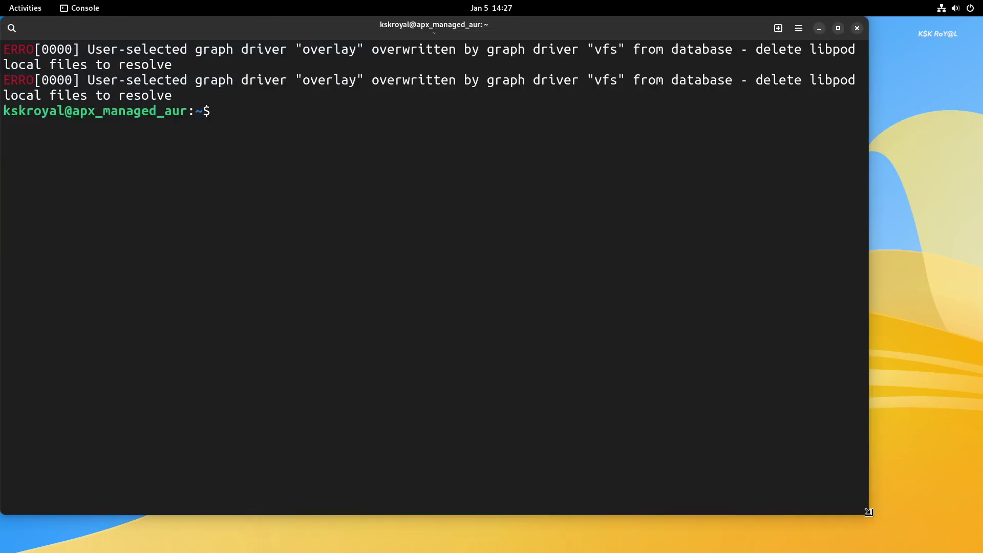
pyautogui.write('cat /etc/os-')
pyautogui.press('Tab')
pyautogui.press('Return')
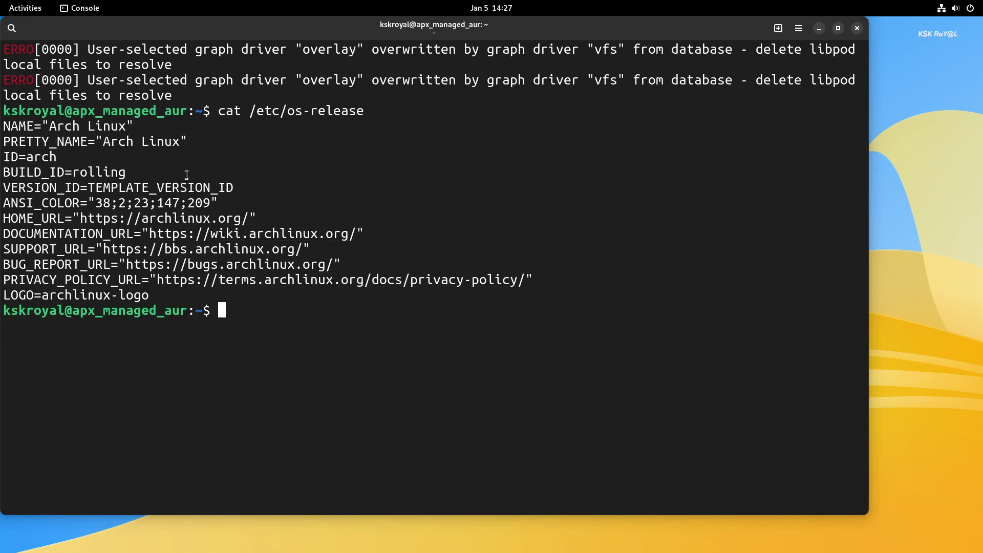
pyautogui.tripleClick(153, 142)
pyautogui.click(535, 453)
pyautogui.write('sudo pacman ')
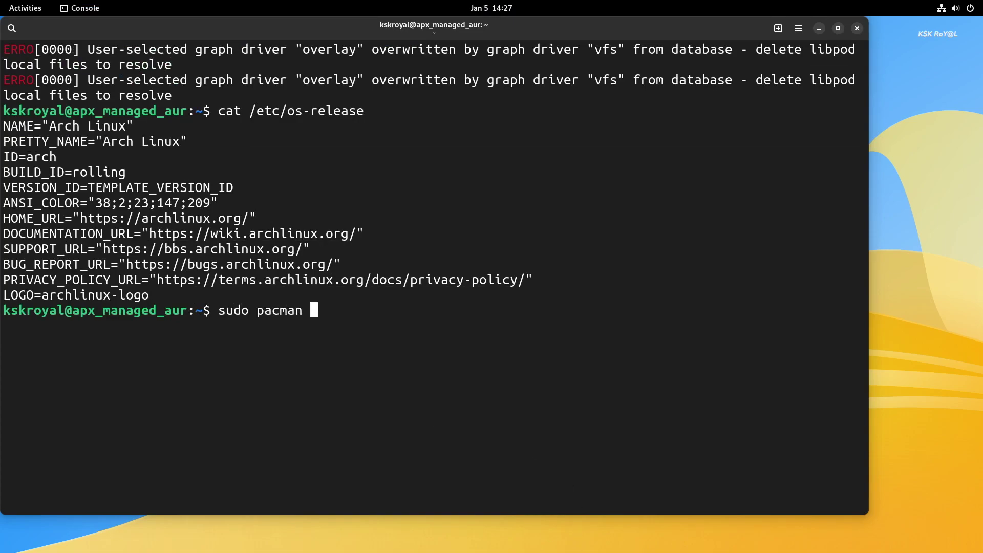
pyautogui.write('-Sy')
pyautogui.press('Return')
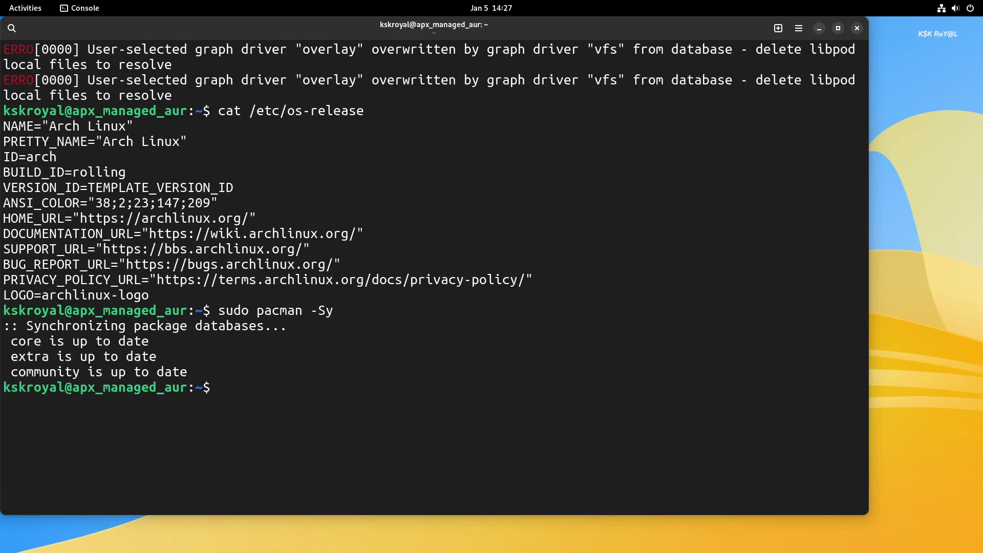
pyautogui.click(819, 28)
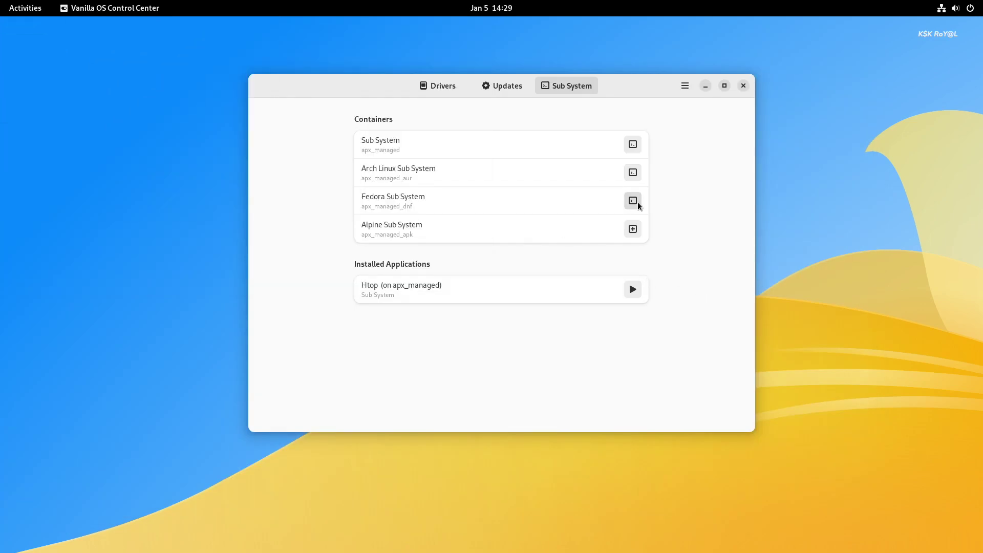
# Step: Open the Fedora subsystem terminal and print /etc/os-release, showing Fedora Linux 37
pyautogui.click(637, 204)
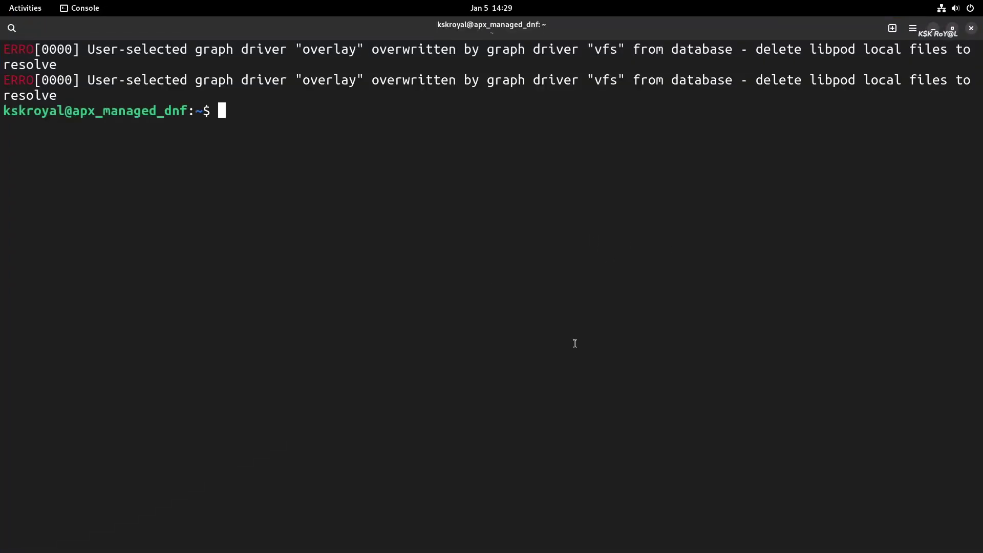
pyautogui.write('su')
pyautogui.press('BackSpace')
pyautogui.press('BackSpace')
pyautogui.write('cat /etc/os-release')
pyautogui.press('Return')
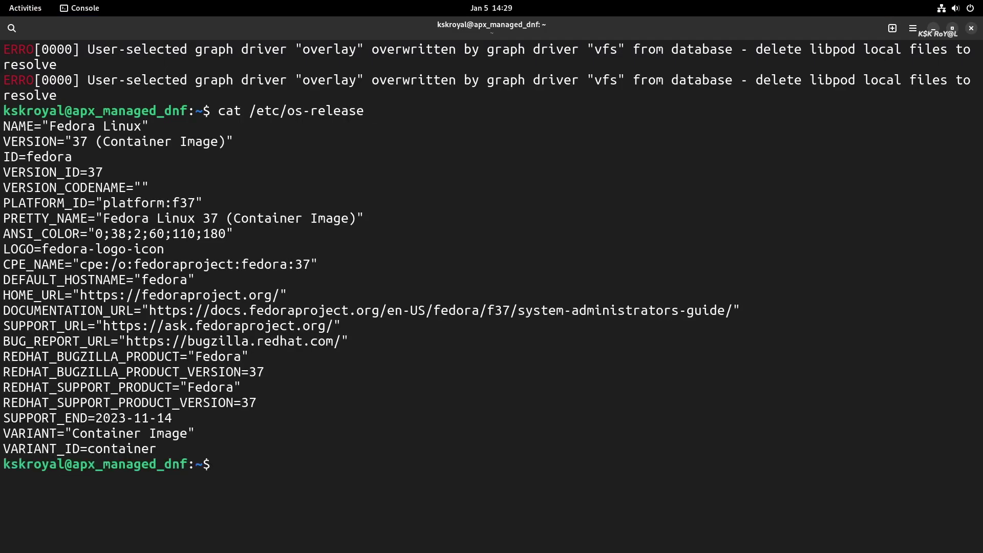
pyautogui.tripleClick(100, 125)
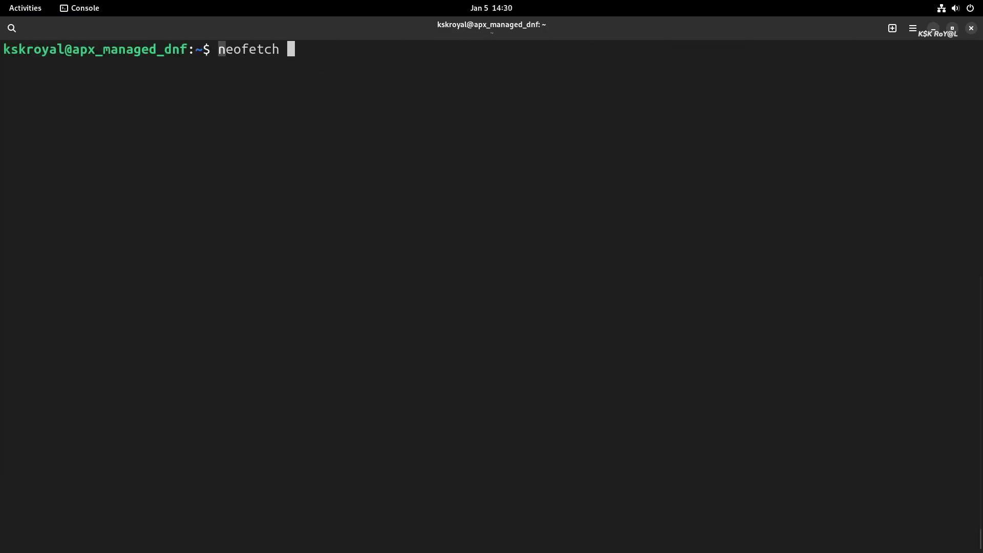
pyautogui.press('Return')
# Step: Switch between the Ubuntu, Arch and Fedora terminals to compare their neofetch kernel and OS lines
pyautogui.press('super')
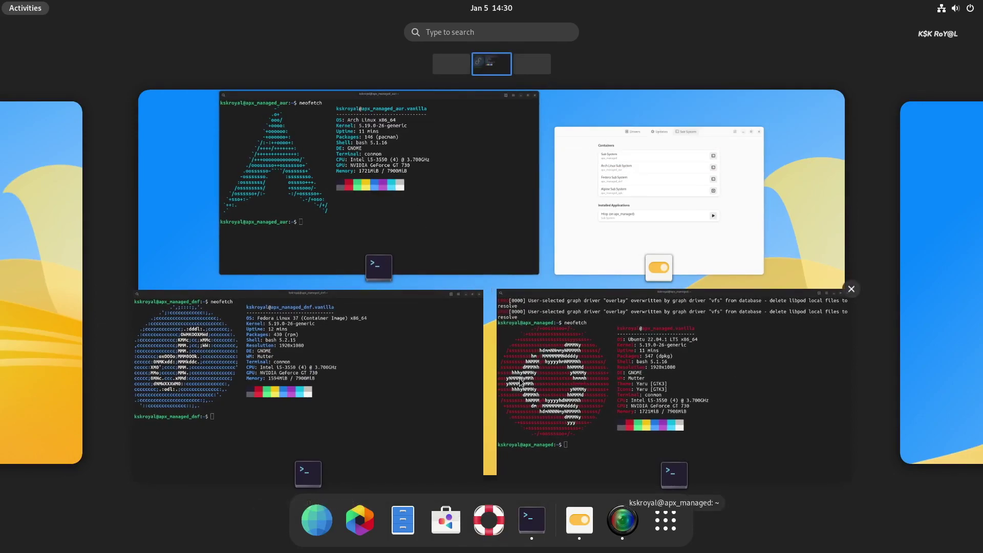
pyautogui.click(632, 393)
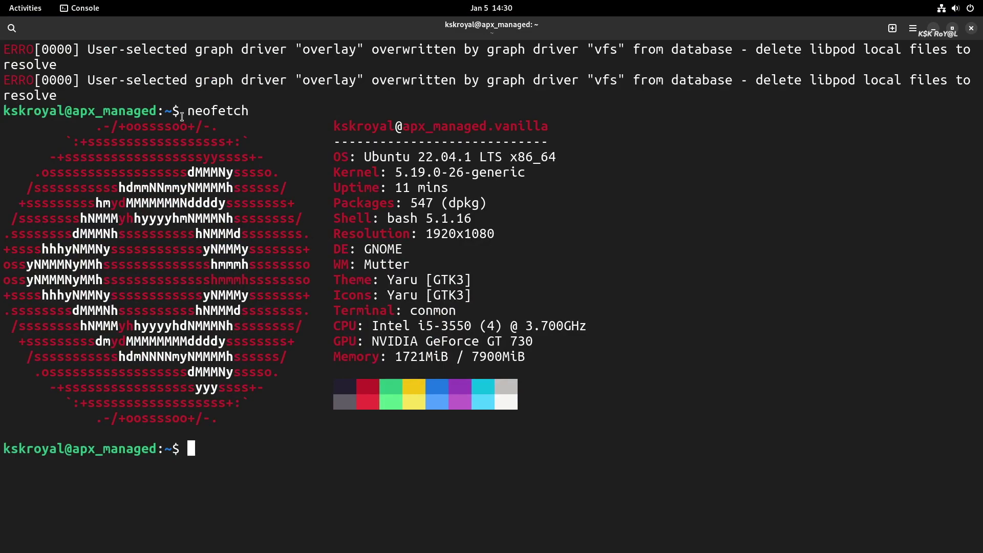
pyautogui.moveTo(182, 116); pyautogui.dragTo(255, 116)
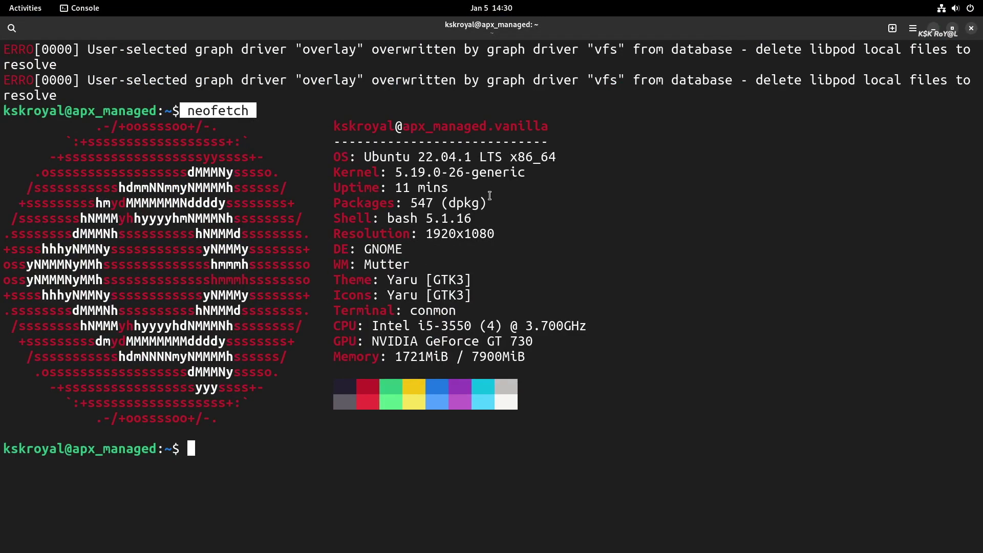
pyautogui.doubleClick(461, 172)
pyautogui.press('super')
pyautogui.click(385, 135)
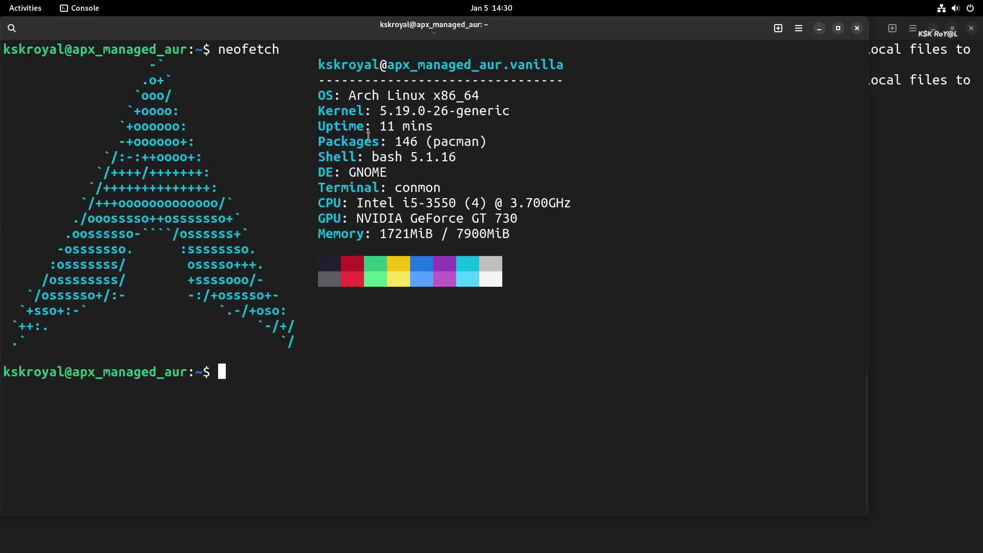
pyautogui.tripleClick(437, 97)
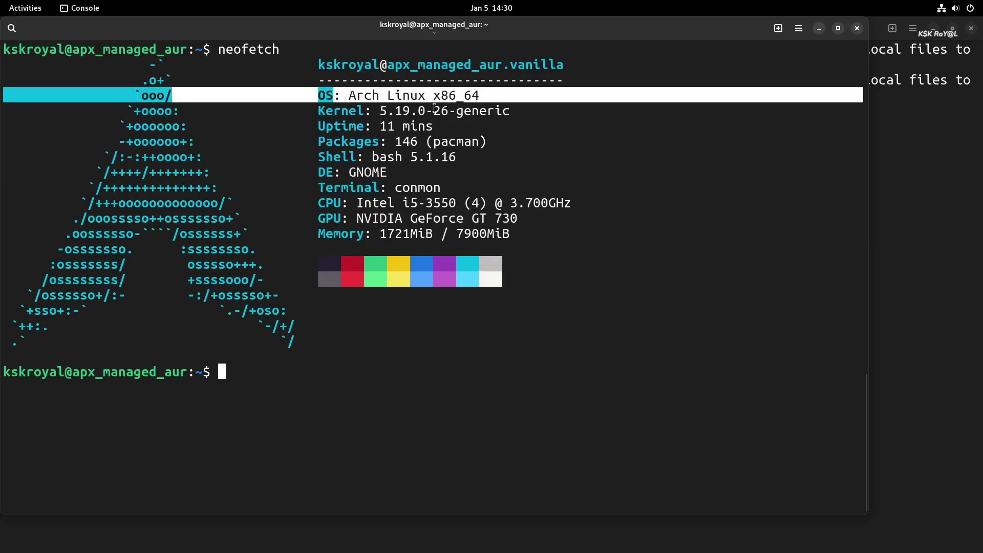
pyautogui.click(499, 386)
pyautogui.press('super')
pyautogui.click(244, 343)
pyautogui.press('super')
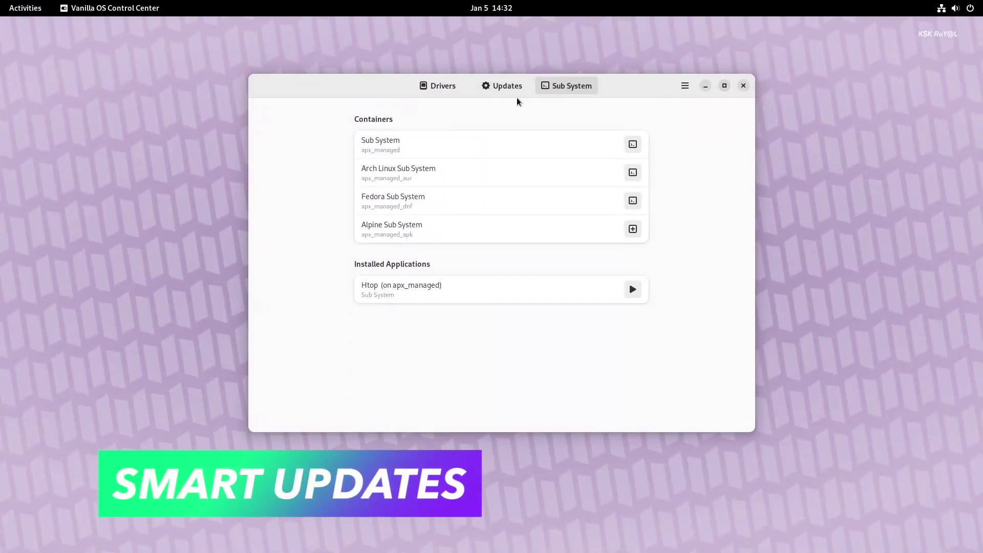
# Step: Turn SmartUpdate on and set update scheduling to Monthly, authenticating with the password
pyautogui.click(496, 87)
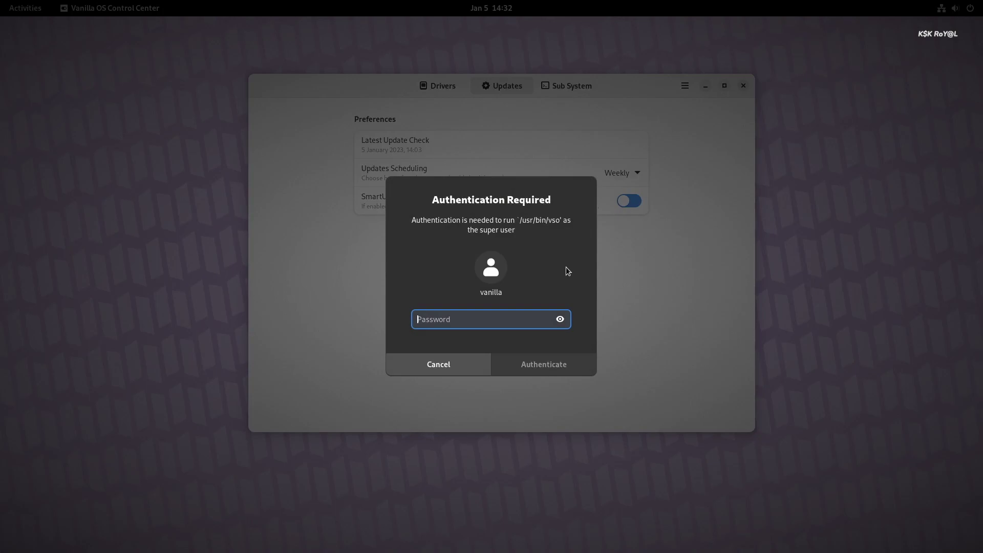
pyautogui.write('•••••')
pyautogui.press('Return')
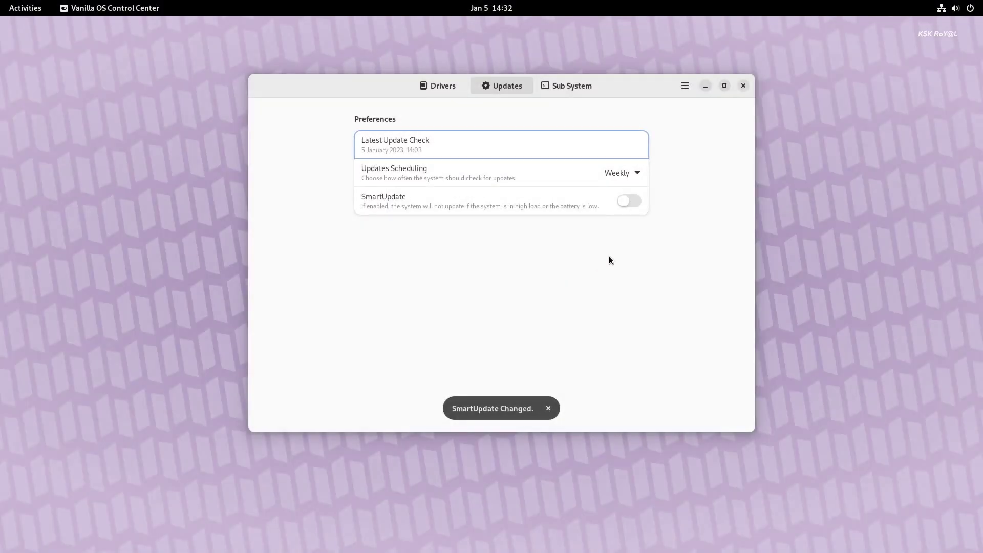
pyautogui.click(626, 205)
pyautogui.write('••••')
pyautogui.press('Return')
pyautogui.click(617, 173)
pyautogui.click(625, 212)
pyautogui.write('•••')
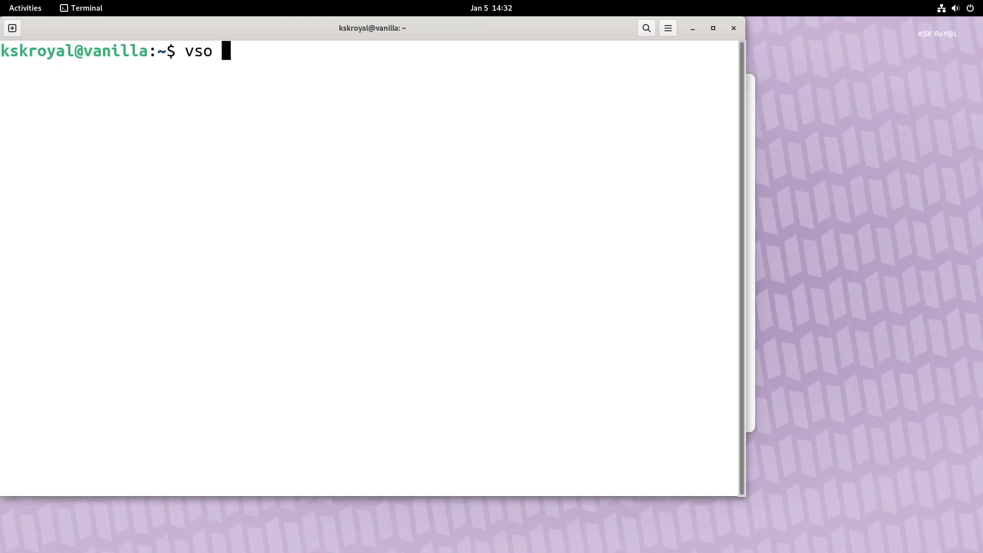
# Step: Run vso --help in the Terminal to list its commands
pyautogui.write('--hep')
pyautogui.press('BackSpace')
pyautogui.write('lp')
pyautogui.press('Return')
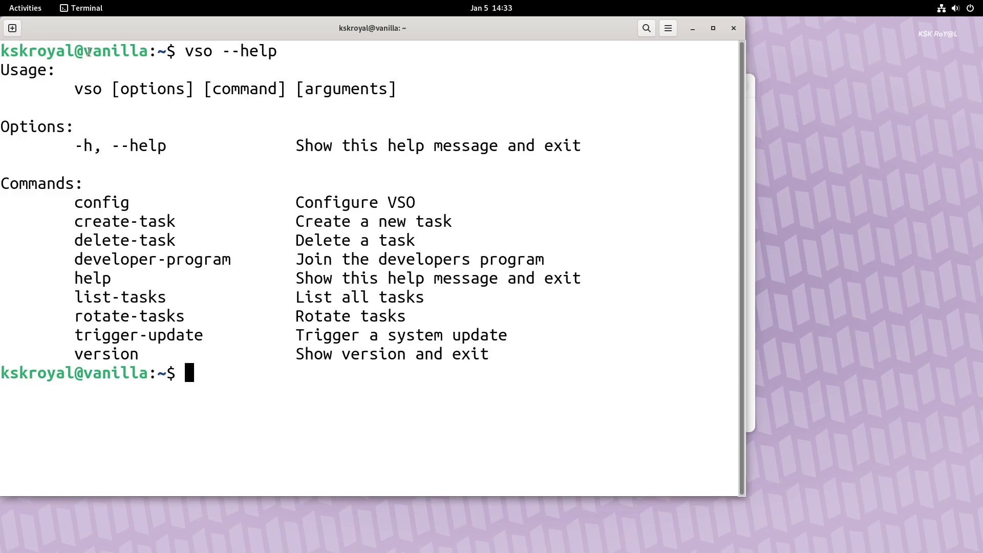
pyautogui.moveTo(208, 53); pyautogui.dragTo(185, 54)
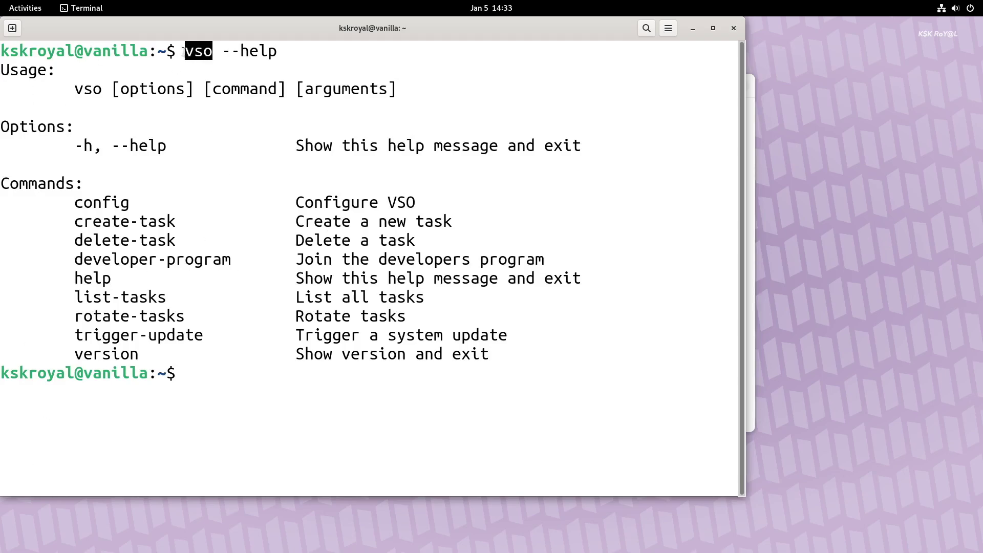
pyautogui.click(217, 418)
# Step: Check vso --version, which reports version 1.1.4
pyautogui.write('vs')
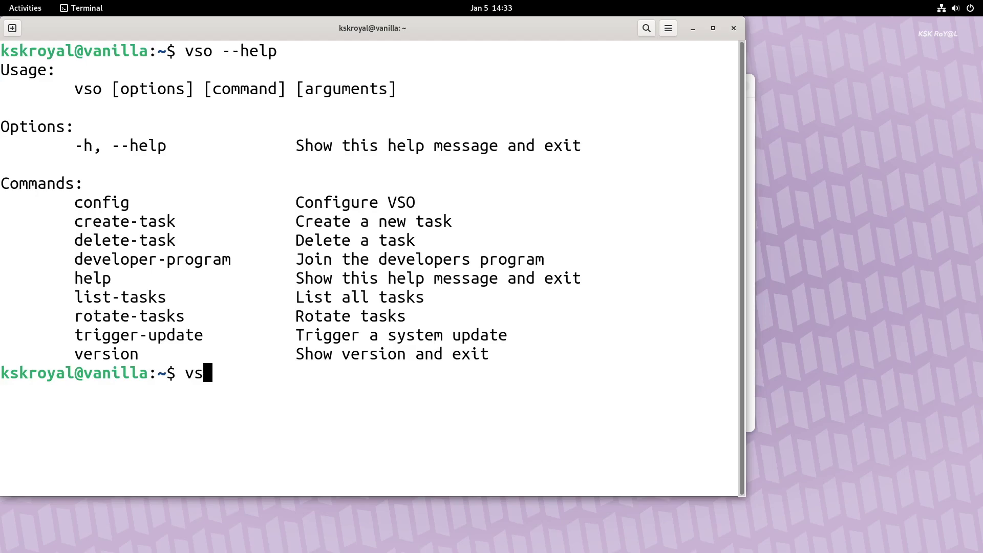
pyautogui.hotkey('ctrl', 'l')
pyautogui.write('o --version')
pyautogui.press('Return')
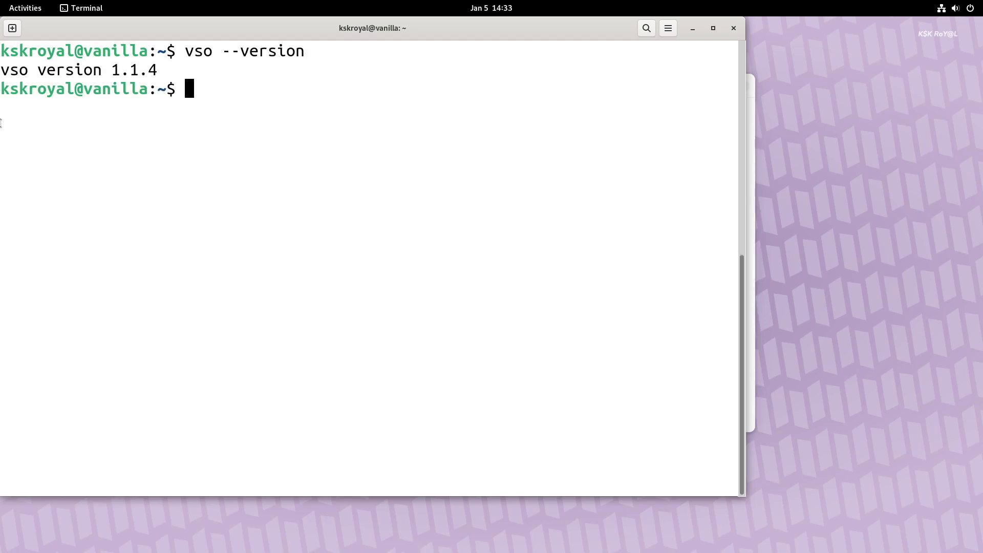
pyautogui.tripleClick(112, 74)
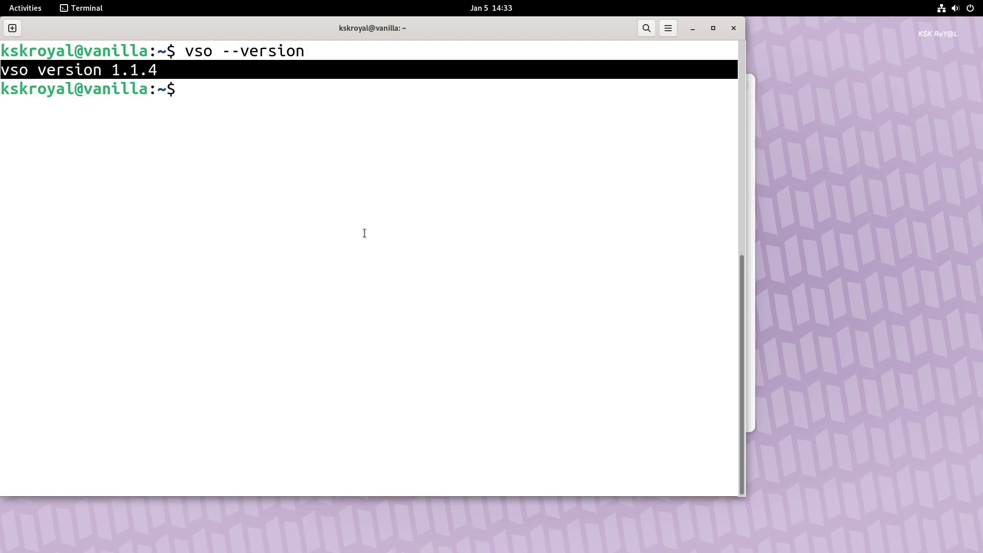
pyautogui.press('super+h')
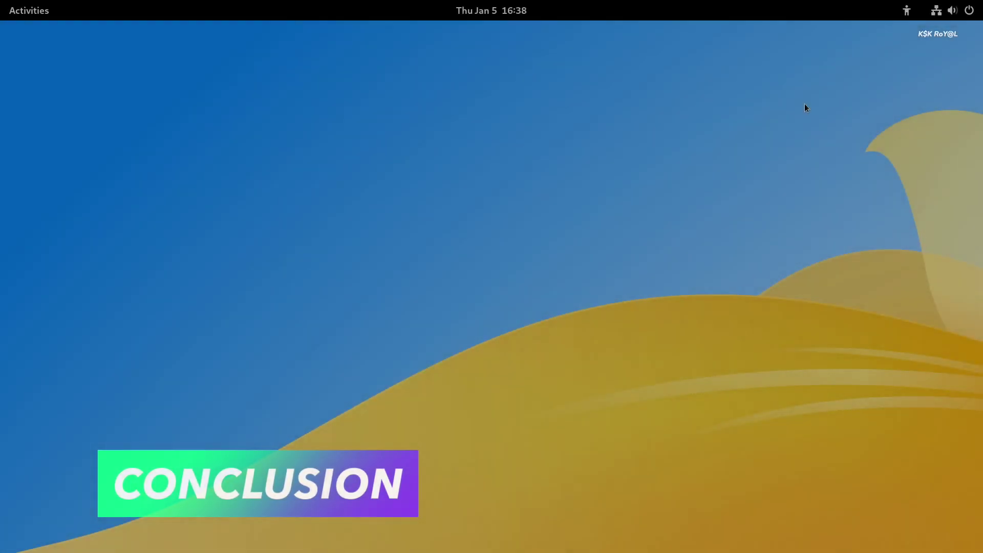
# Step: Close the screen recorder window and return to the desktop workspace
pyautogui.moveTo(3, 4)
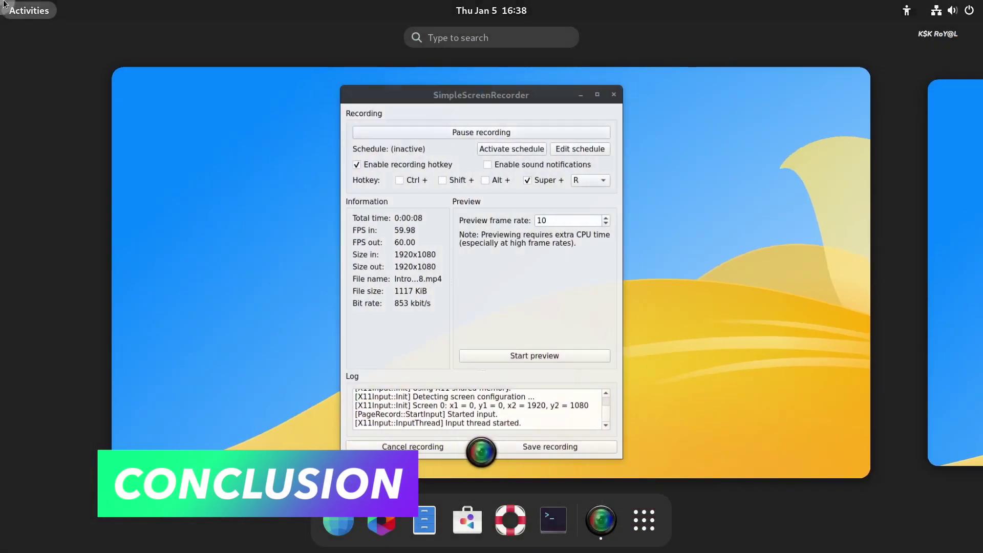
pyautogui.click(631, 83)
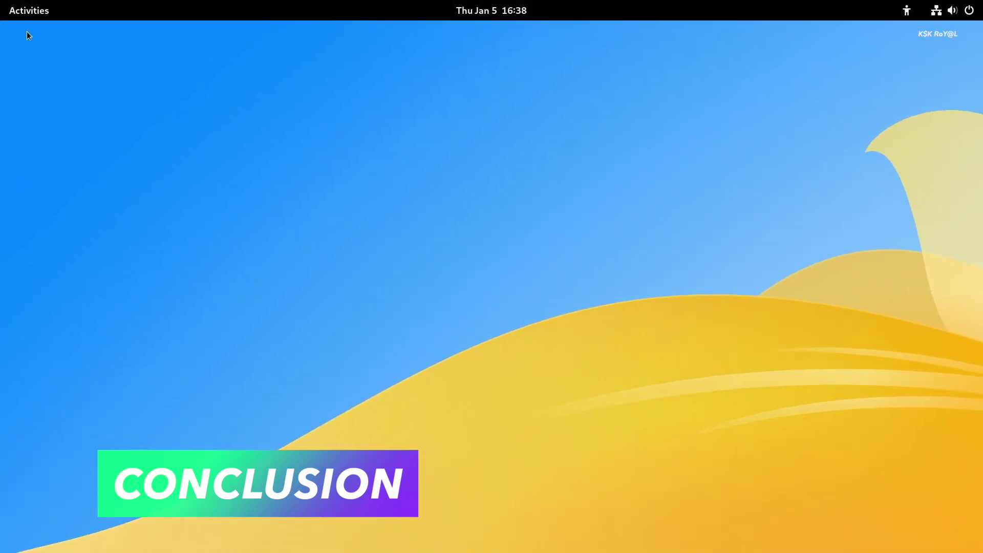
pyautogui.moveTo(3, 4)
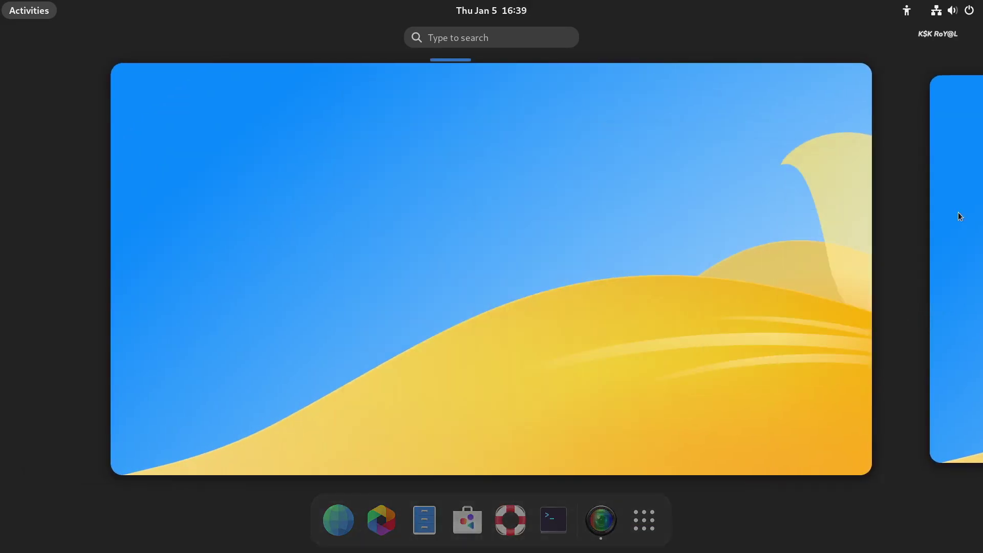
pyautogui.click(363, 186)
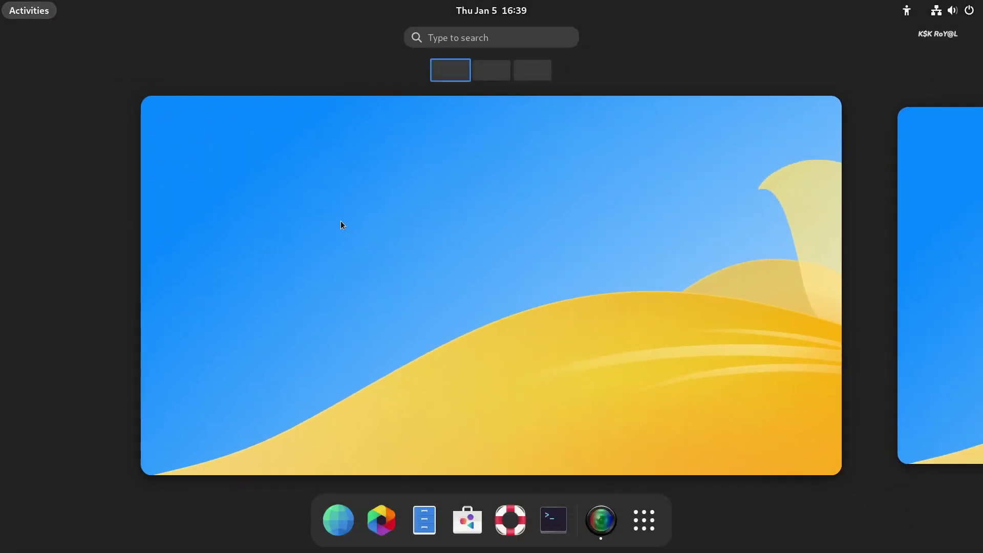
# Step: Peek at Quick Settings and the calendar, then show the full app grid
pyautogui.click(953, 10)
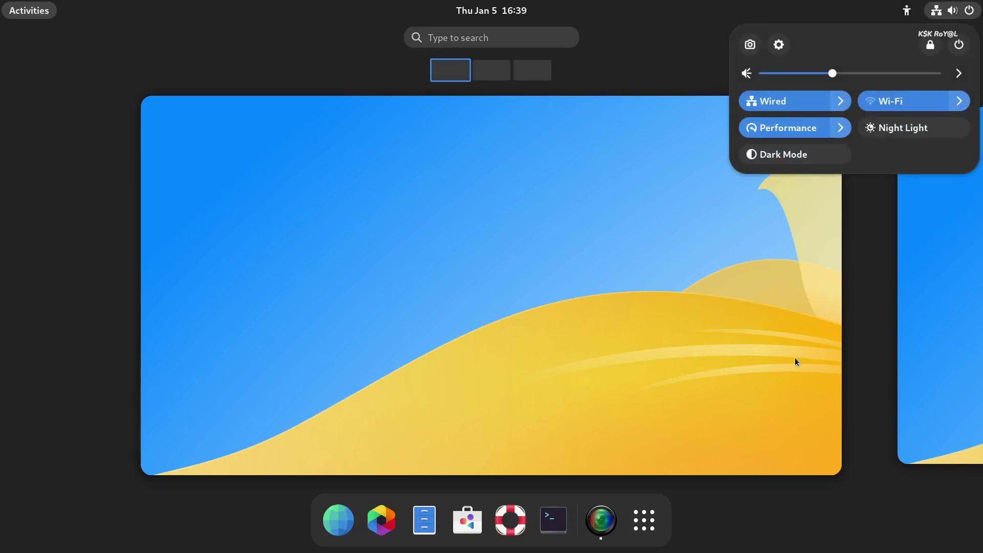
pyautogui.click(634, 54)
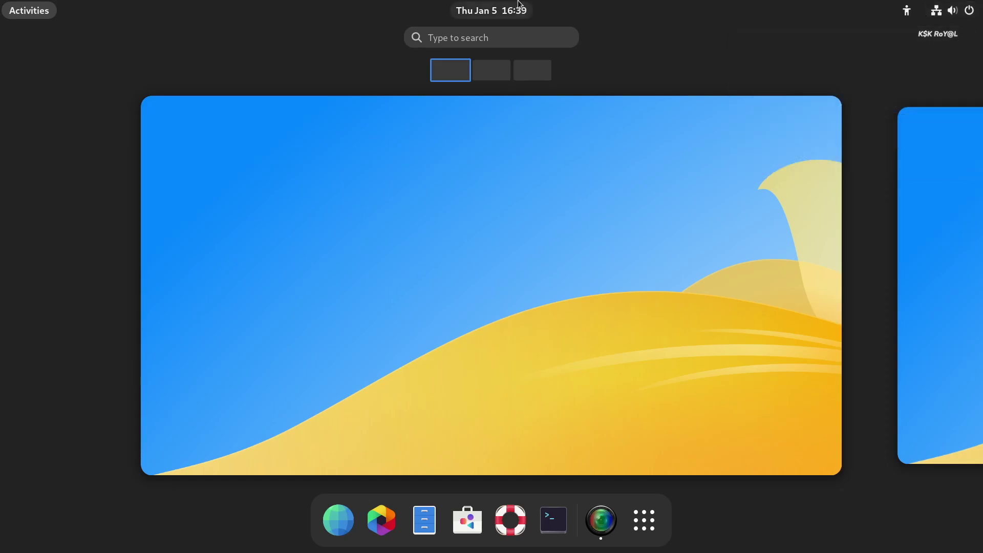
pyautogui.click(518, 4)
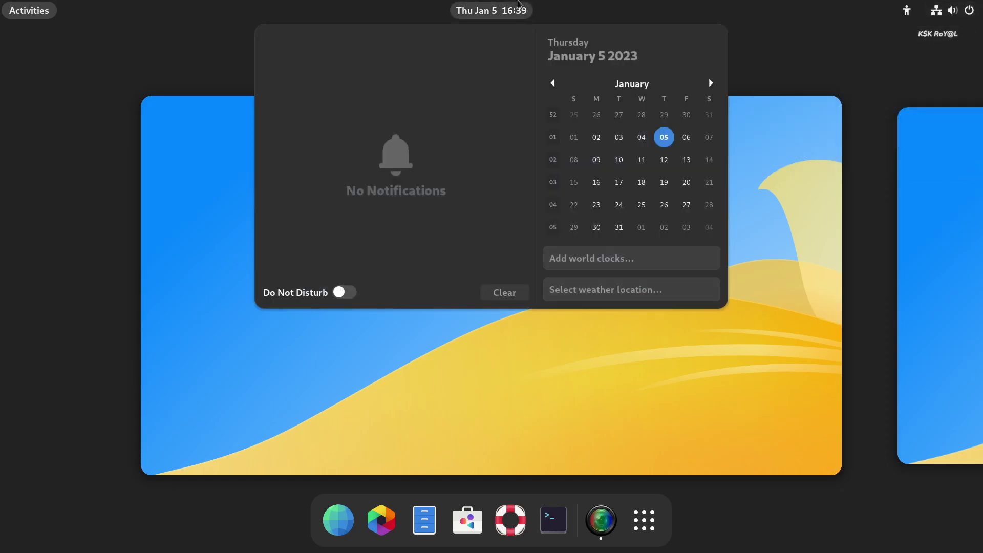
pyautogui.click(518, 5)
pyautogui.click(659, 522)
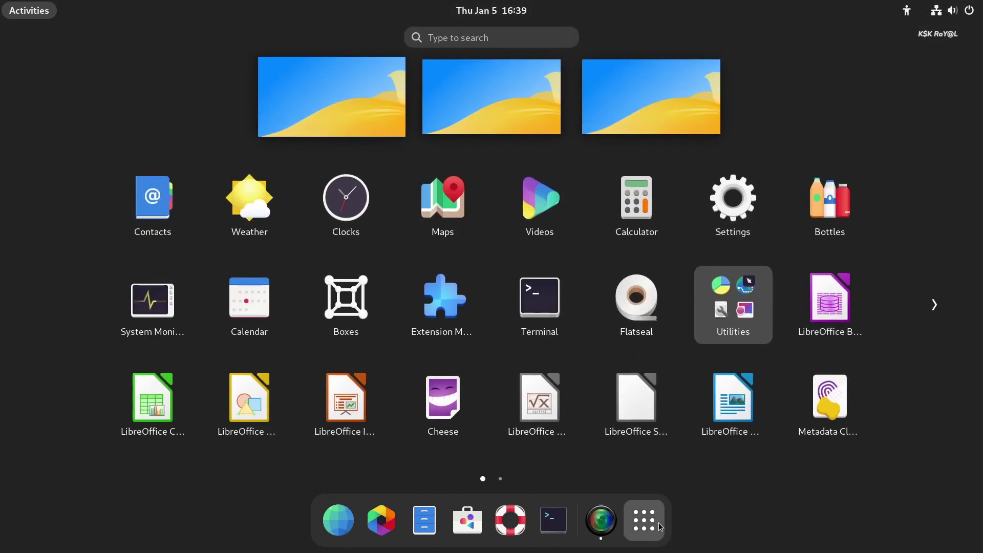
# Step: View the About page's processor model and GNOME version 43.1 in Settings
pyautogui.scroll(-1, 668, 407)
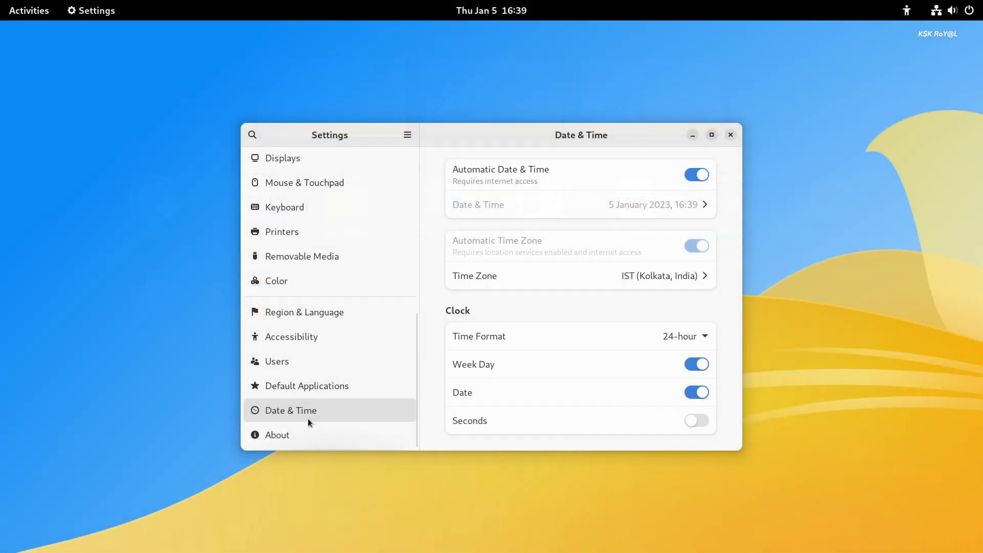
pyautogui.click(313, 427)
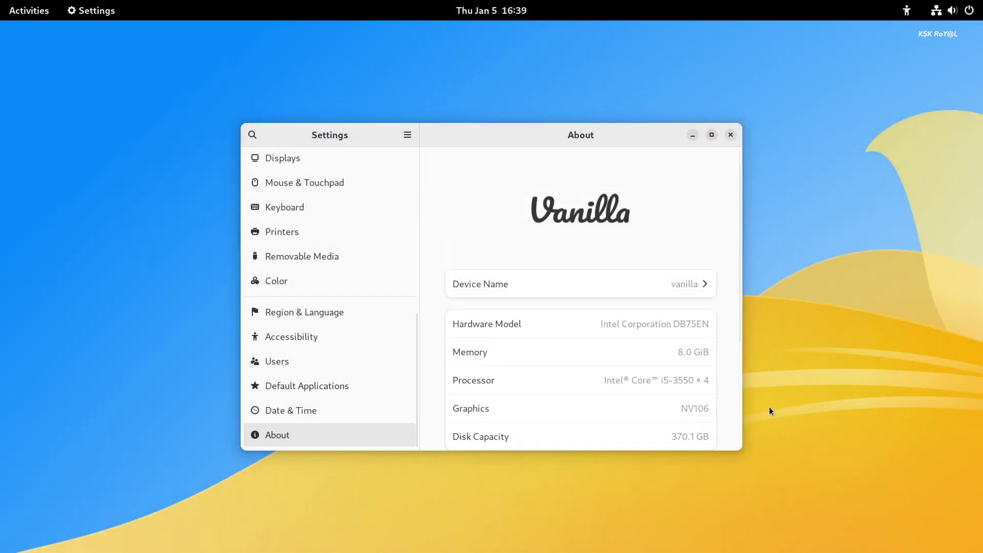
pyautogui.tripleClick(691, 380)
pyautogui.scroll(-3, 696, 382)
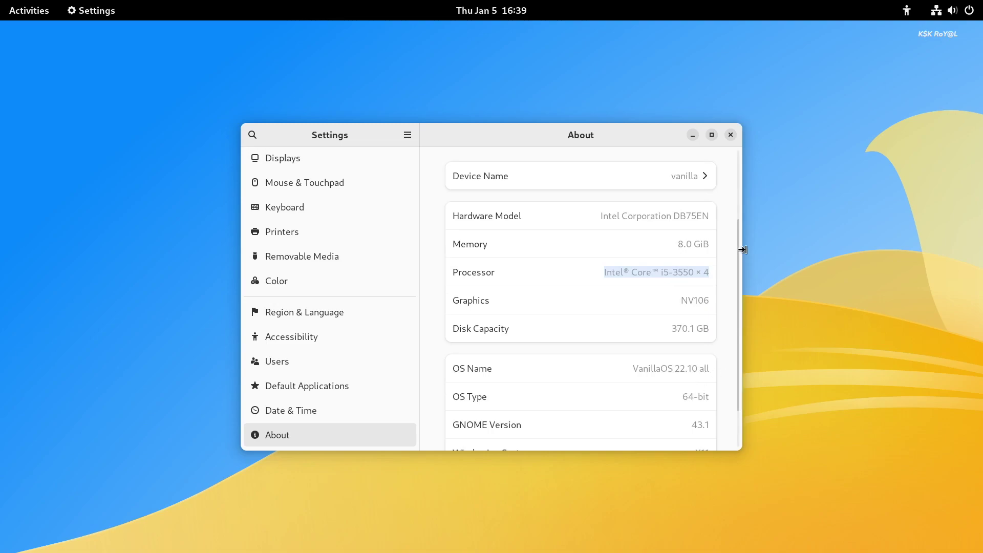
pyautogui.click(672, 369)
pyautogui.scroll(-2, 675, 380)
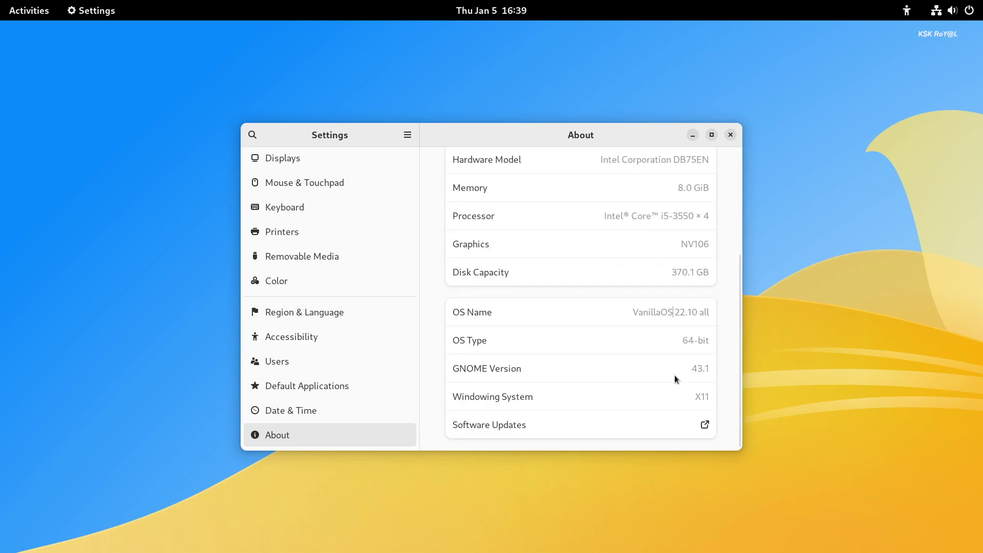
pyautogui.doubleClick(694, 366)
# Step: Close Settings and bring up the Activities overview with the Super key
pyautogui.click(726, 136)
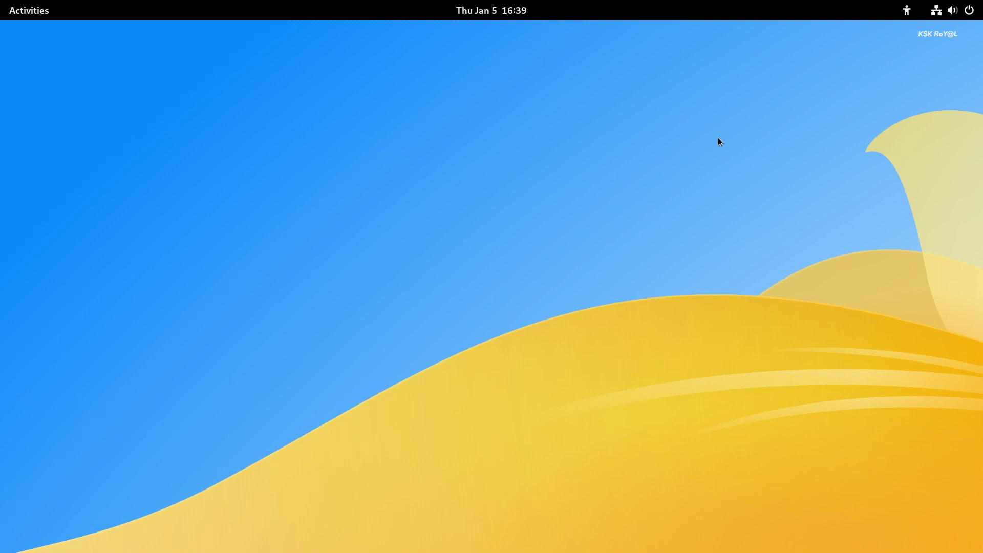
pyautogui.press('super')
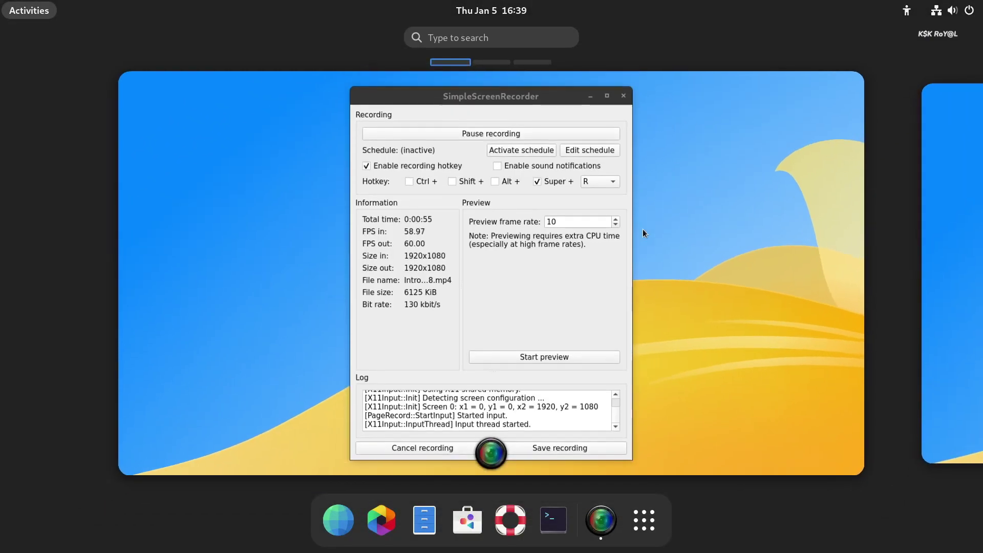
pyautogui.scroll(-1, 758, 244)
pyautogui.scroll(1, 735, 270)
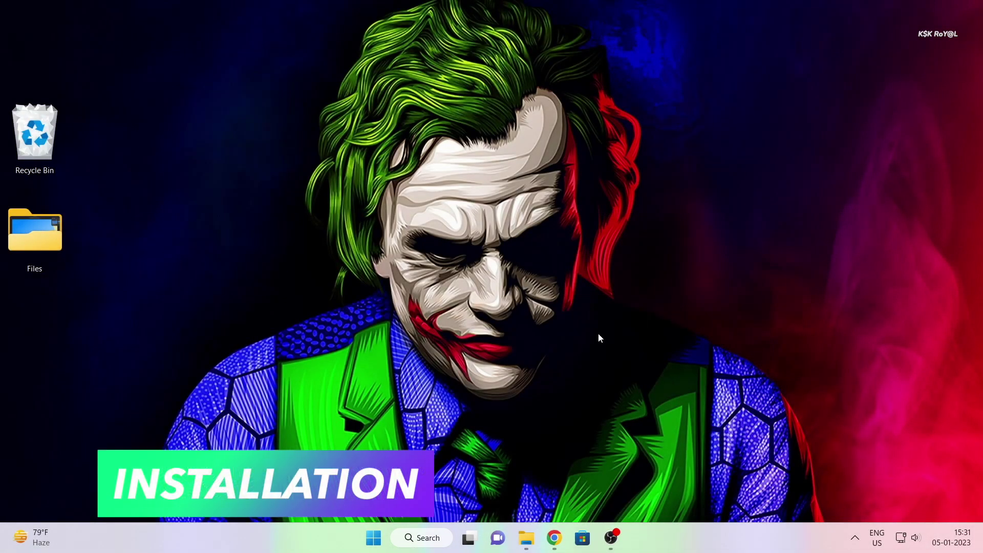
# Step: Download VanillaOS-22.10-all.20221231.iso from the 22.10-r2 GitHub release via vanillaos.org in Chrome
pyautogui.click(554, 538)
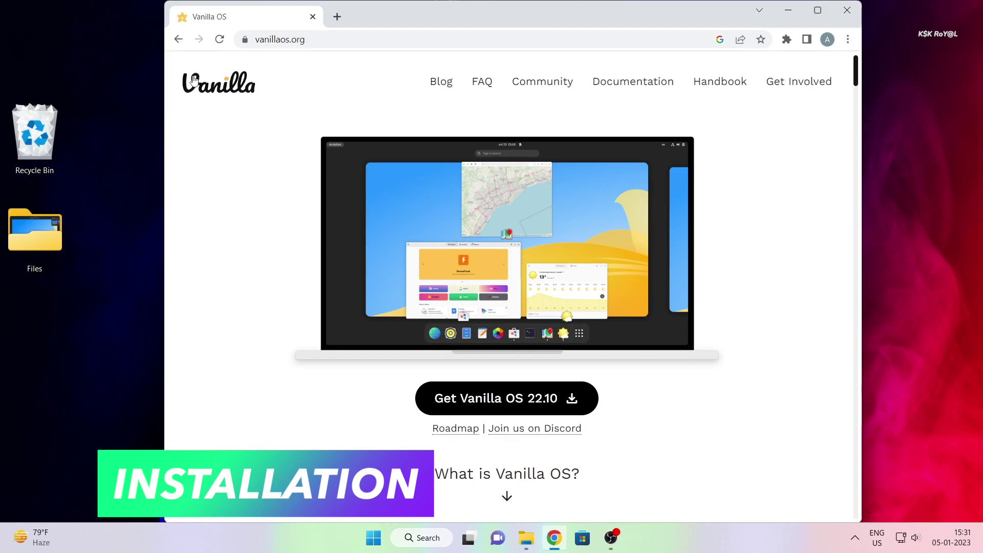
pyautogui.click(307, 37)
pyautogui.click(248, 259)
pyautogui.click(495, 406)
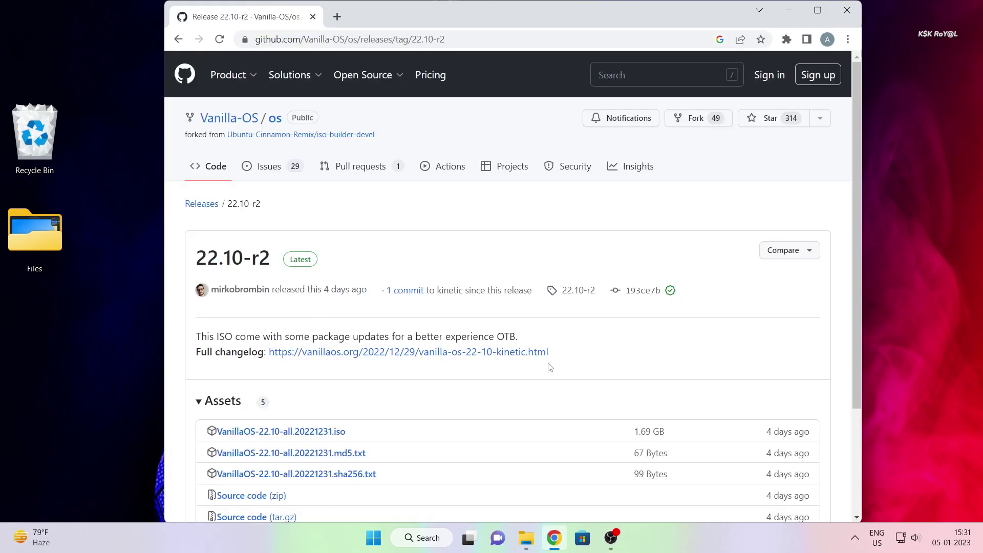
pyautogui.scroll(-3, 543, 366)
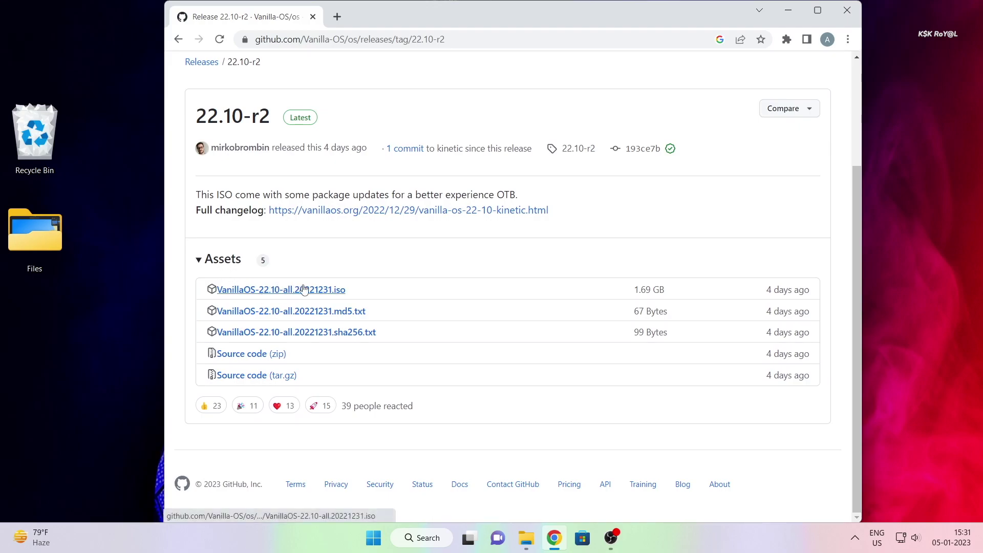
pyautogui.click(304, 291)
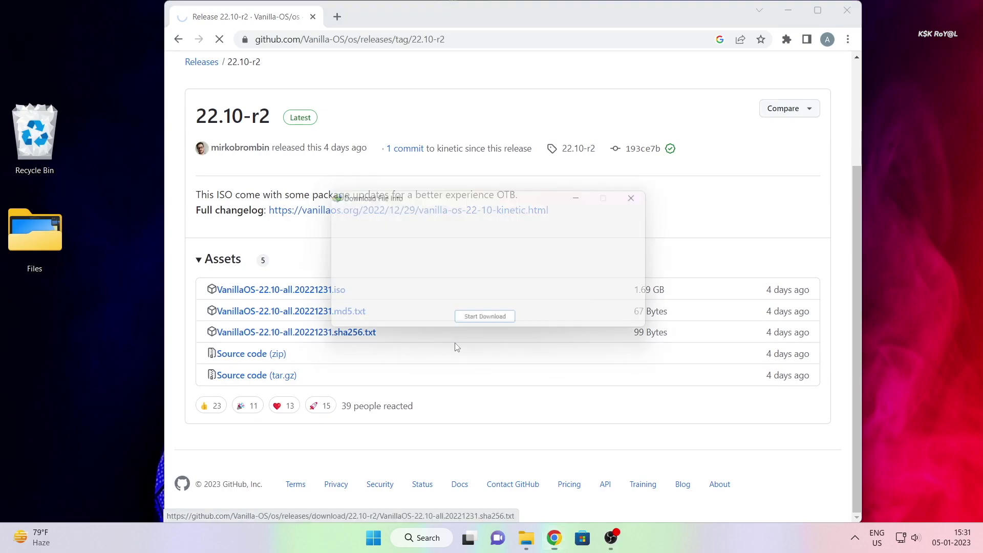
pyautogui.click(492, 324)
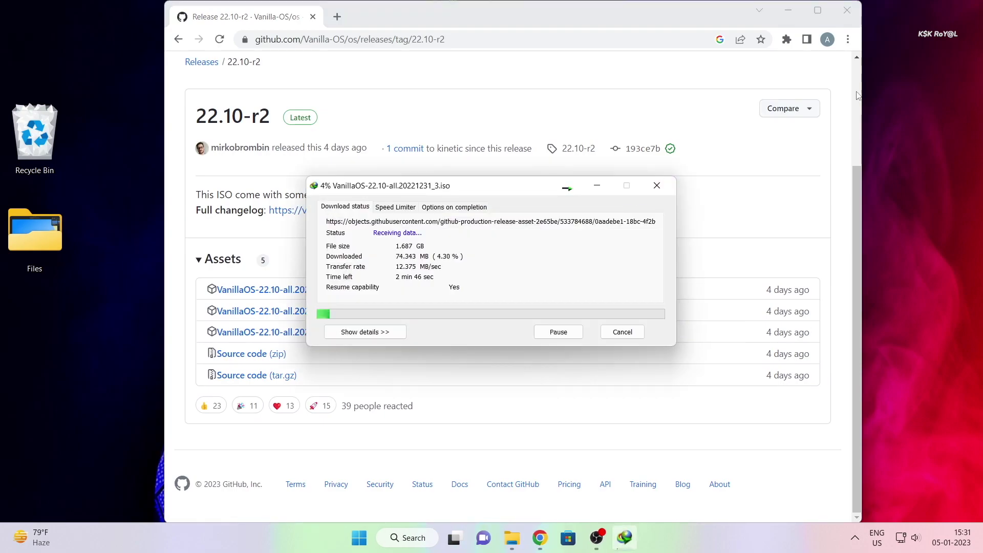
pyautogui.click(788, 10)
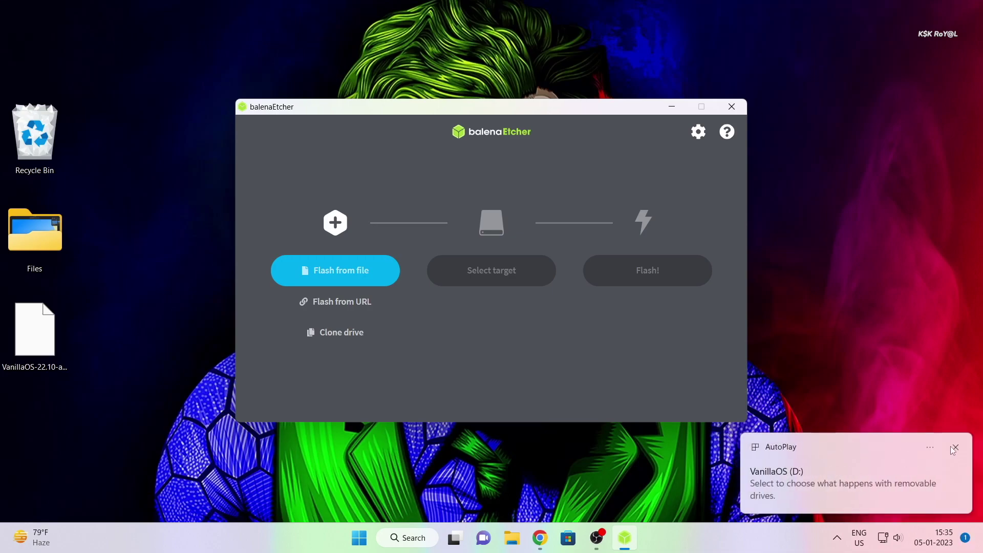
# Step: Flash the Vanilla OS ISO from the Desktop onto the StoreJet drive with balenaEtcher
pyautogui.click(321, 272)
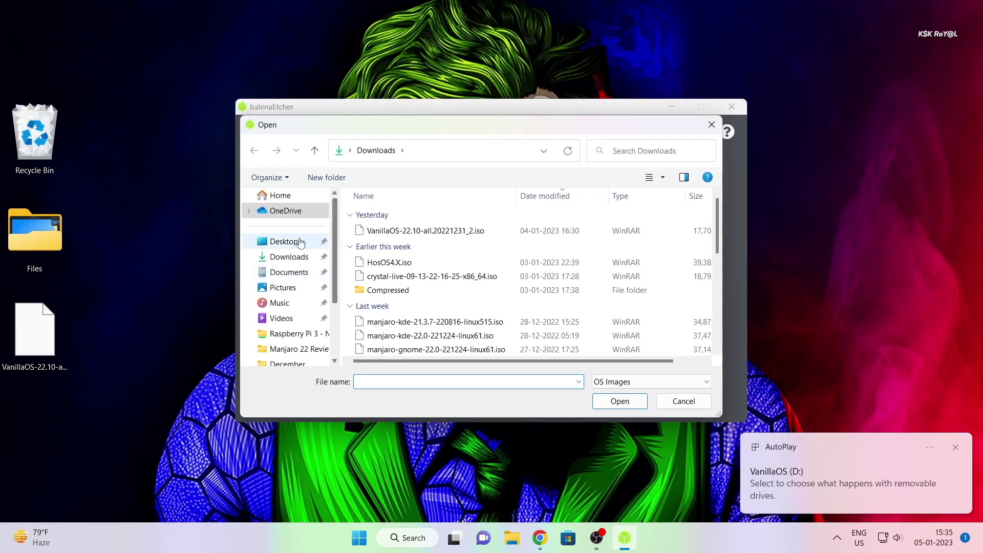
pyautogui.click(291, 244)
pyautogui.click(460, 249)
pyautogui.click(595, 405)
pyautogui.click(511, 276)
pyautogui.click(278, 233)
pyautogui.click(532, 381)
pyautogui.click(623, 279)
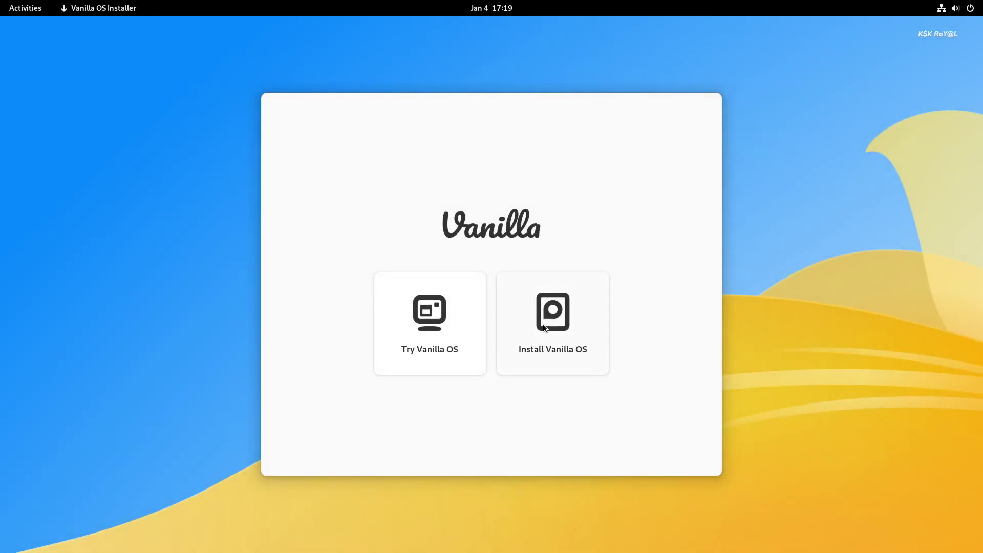
# Step: Start the installation, keep English, and pick the English (US) keyboard variant
pyautogui.click(544, 328)
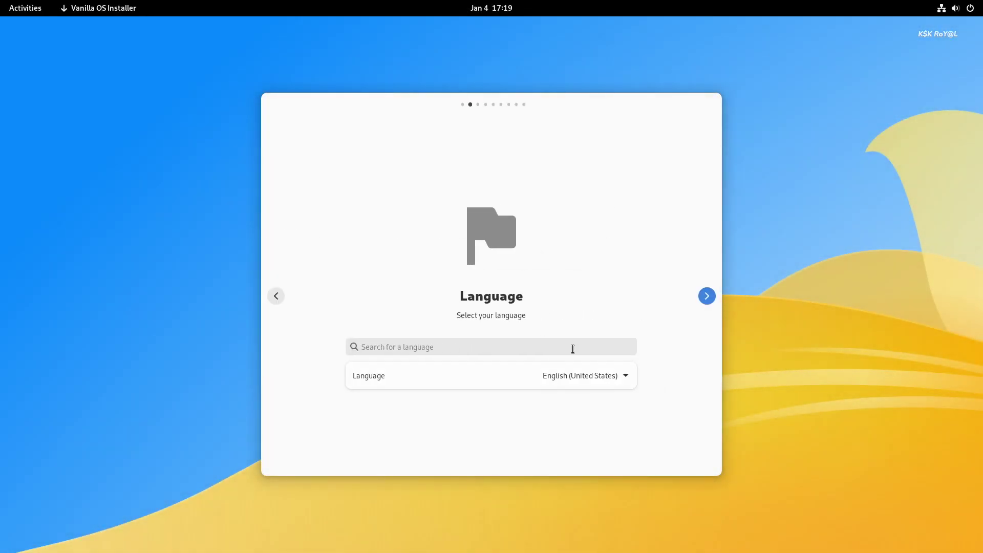
pyautogui.click(705, 295)
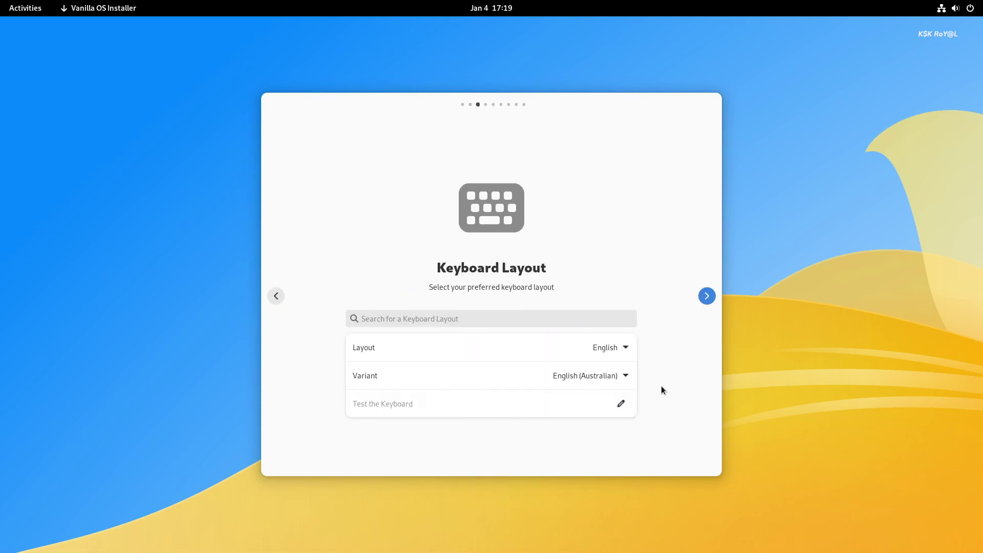
pyautogui.click(625, 376)
pyautogui.write('u')
pyautogui.scroll(-10, 630, 322)
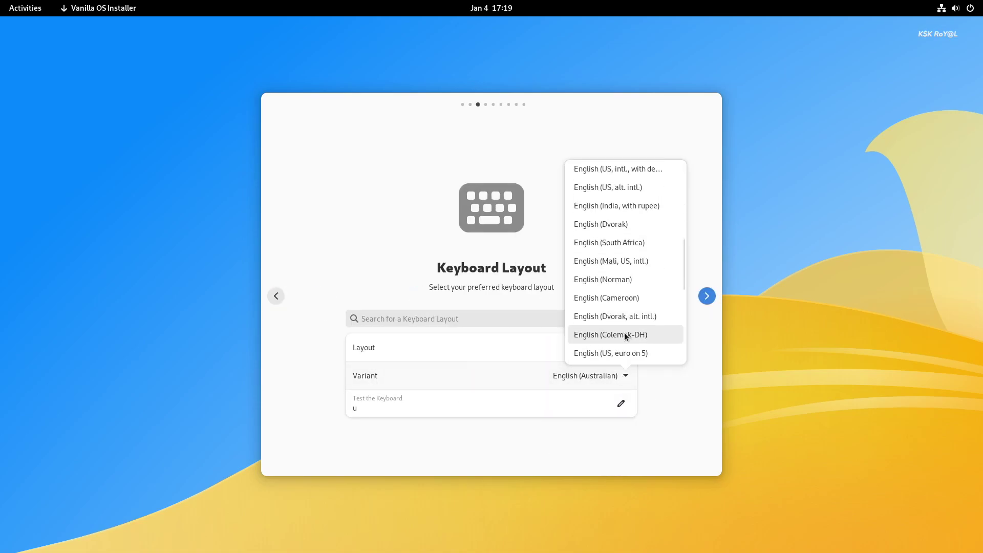
pyautogui.click(621, 334)
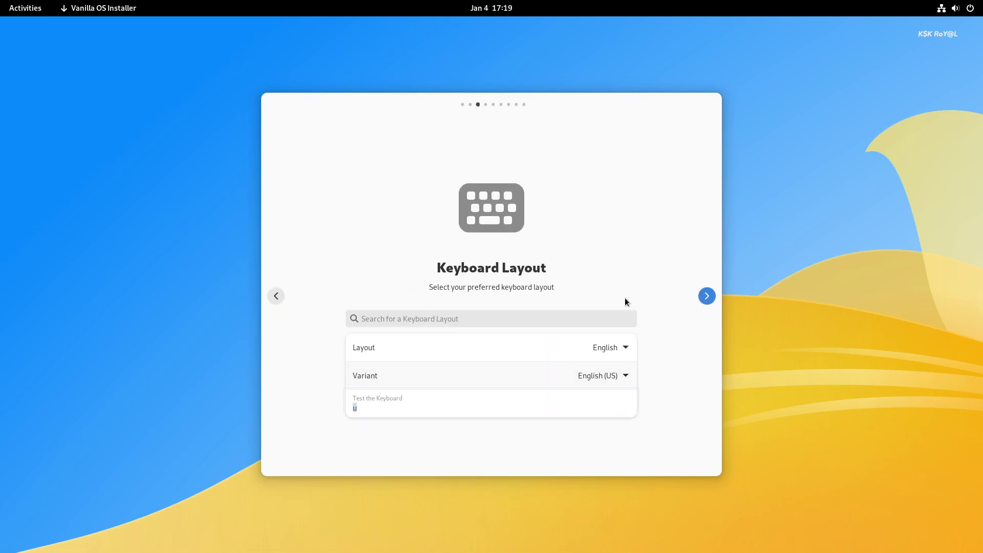
pyautogui.click(706, 296)
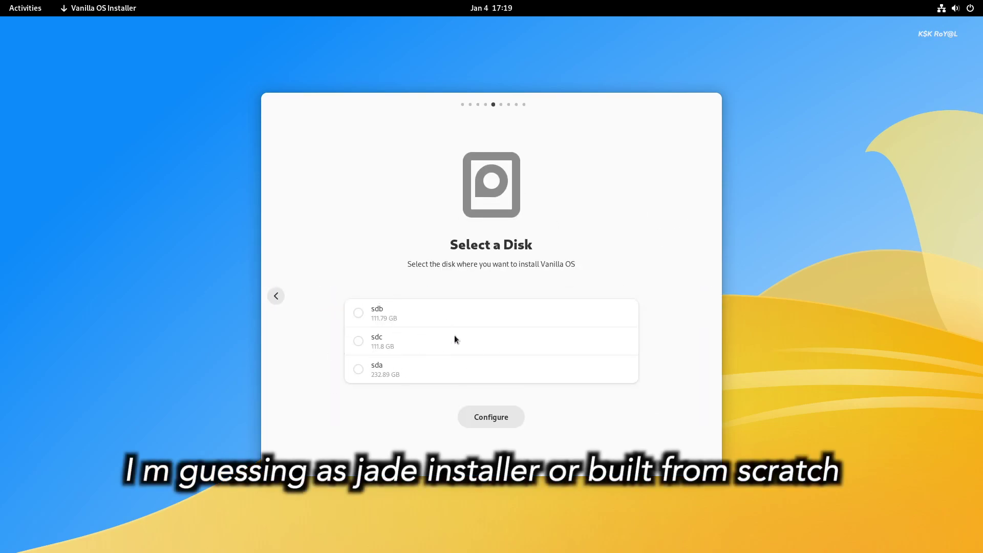
# Step: Switch from sda to disk sdb and apply Use Entire Disk to it
pyautogui.click(357, 370)
pyautogui.click(358, 370)
pyautogui.click(476, 416)
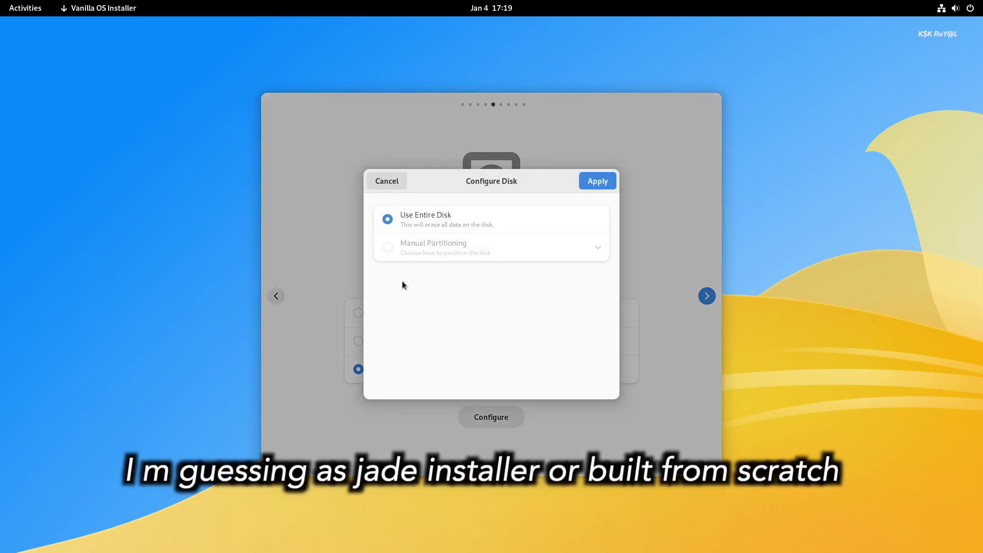
pyautogui.click(392, 187)
pyautogui.click(358, 314)
pyautogui.click(492, 416)
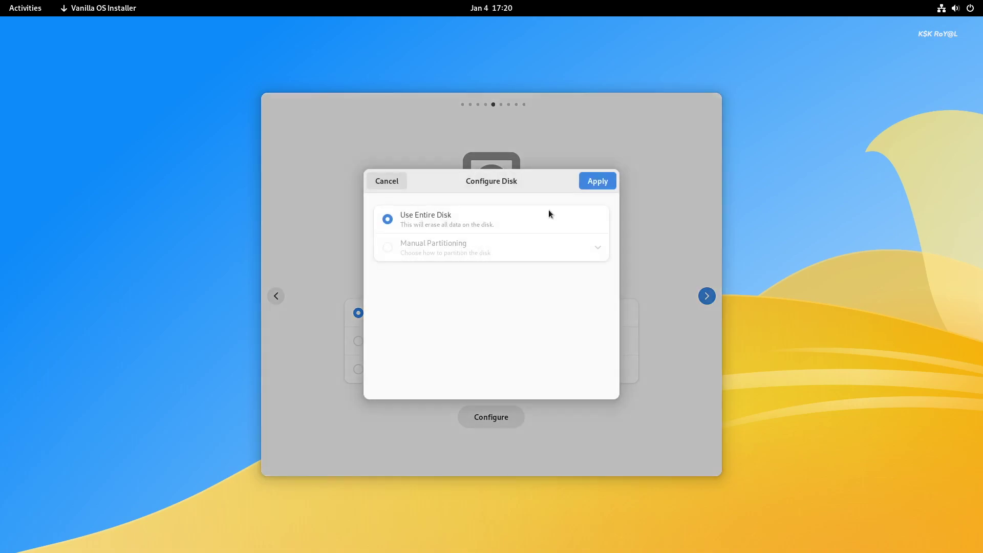
pyautogui.click(581, 183)
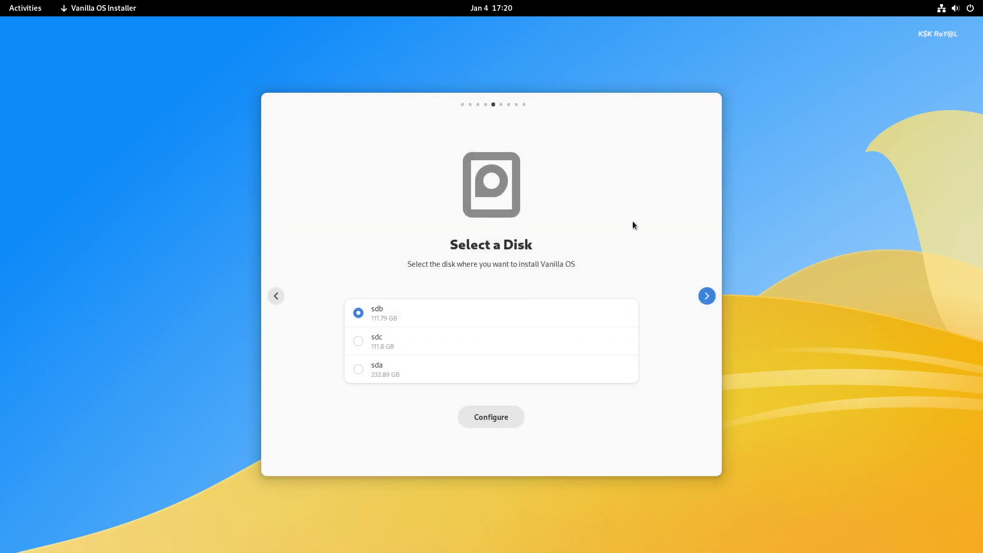
pyautogui.click(707, 295)
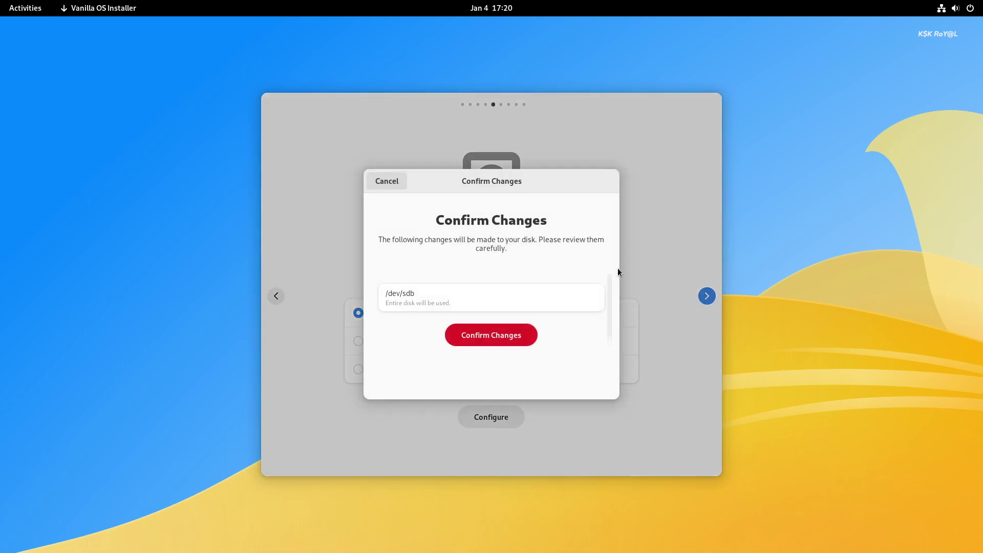
# Step: Confirm the sdb disk changes and fill in the account name, username and password
pyautogui.click(496, 338)
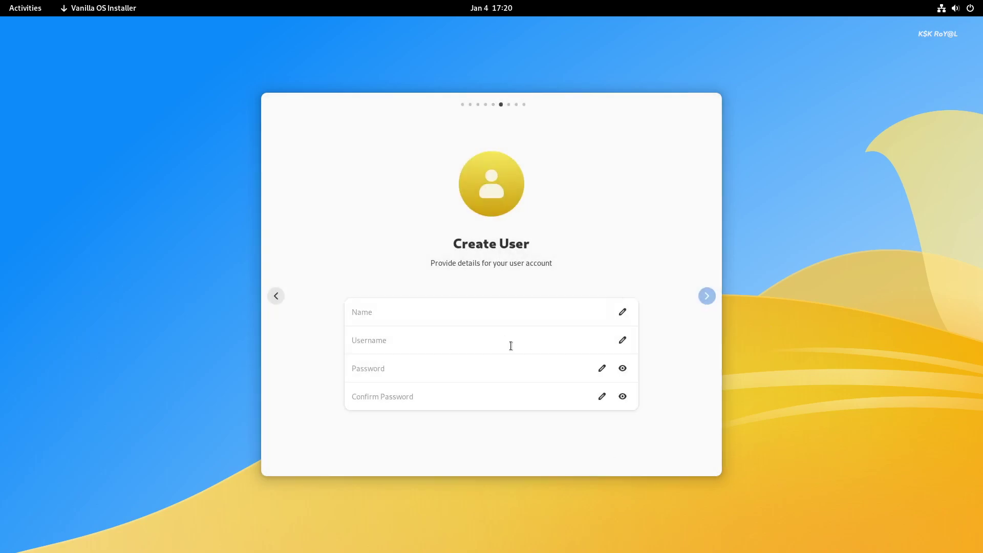
pyautogui.click(369, 313)
pyautogui.write('vanilla')
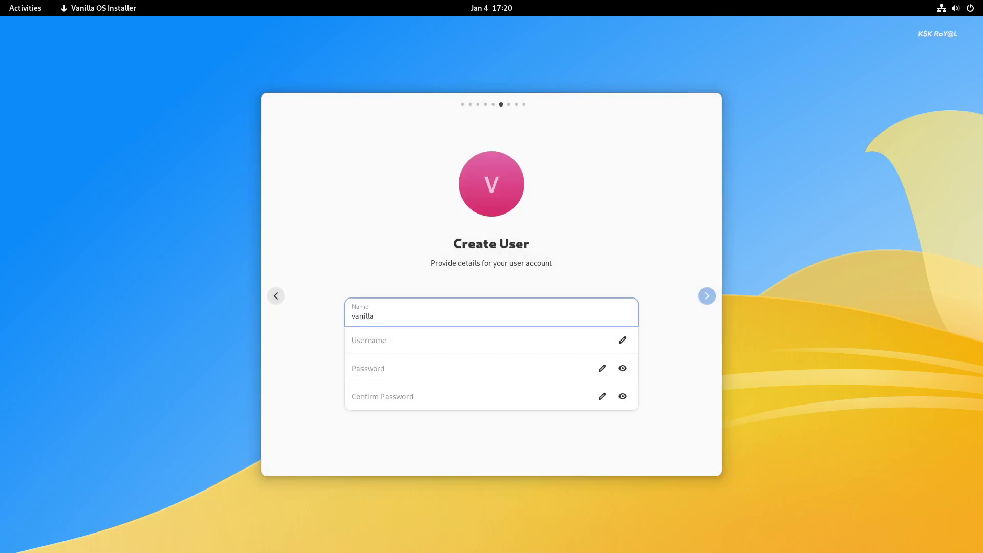
pyautogui.press('Tab')
pyautogui.write('kskroyal')
pyautogui.press('Tab')
pyautogui.write('1234')
pyautogui.press('Tab')
pyautogui.press('Tab')
pyautogui.write('1234')
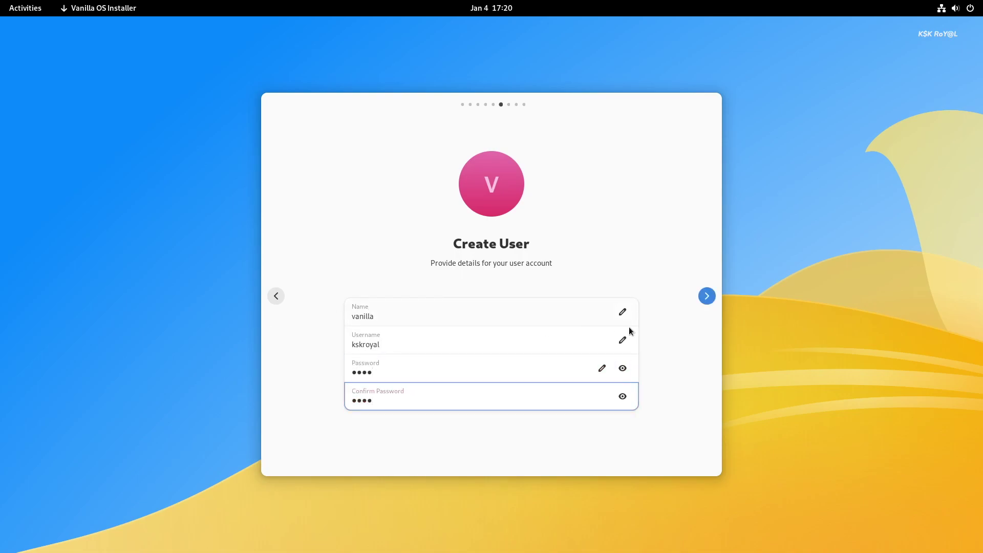
# Step: Start installing Vanilla OS and briefly view the installation log
pyautogui.click(709, 296)
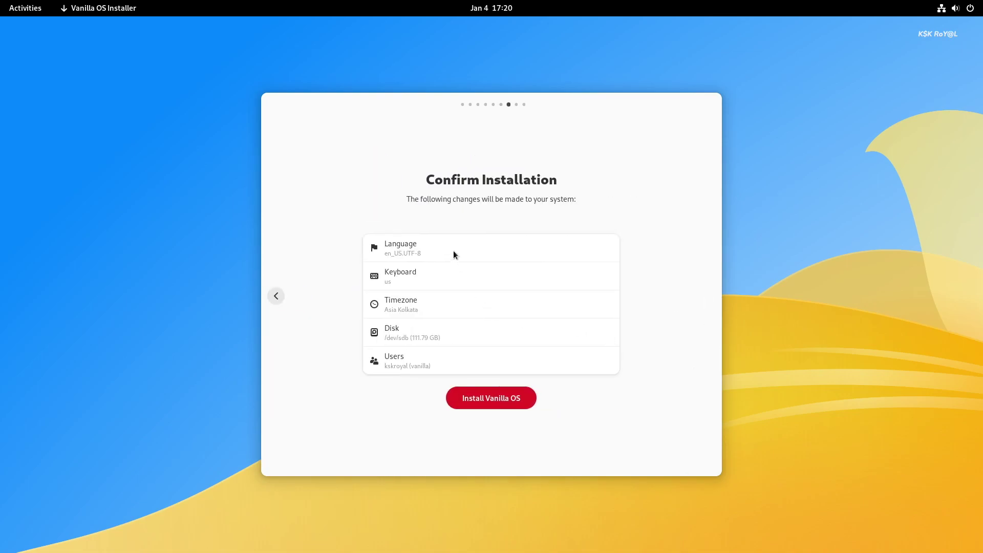
pyautogui.click(481, 399)
pyautogui.click(697, 436)
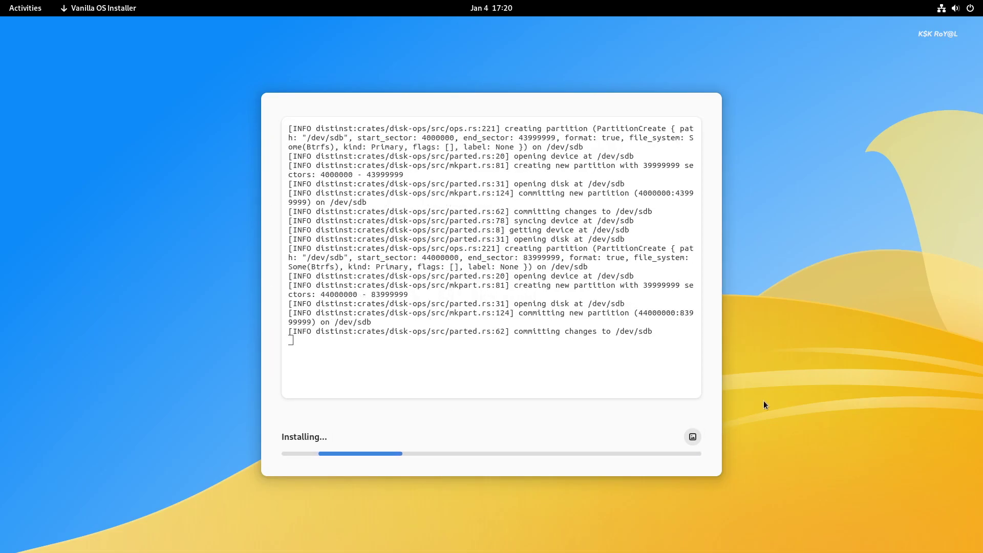
pyautogui.click(693, 436)
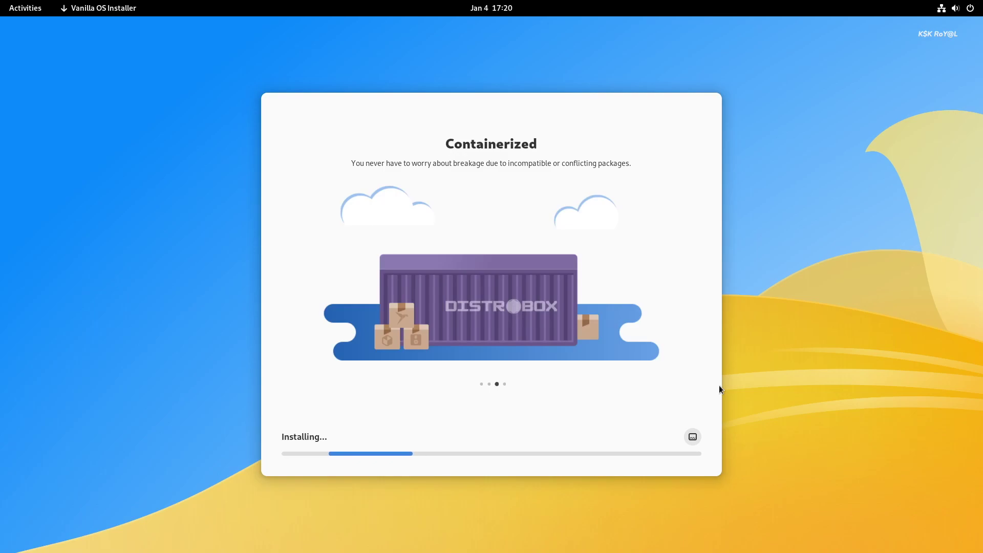